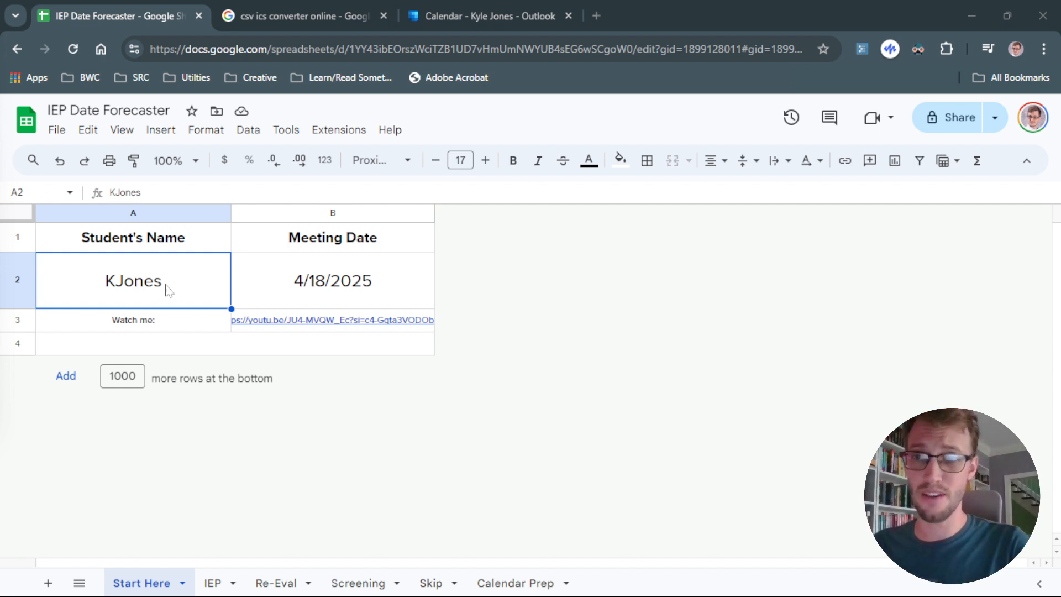
Examine the student name and meeting date cells on the Start Here sheet.
click(316, 289)
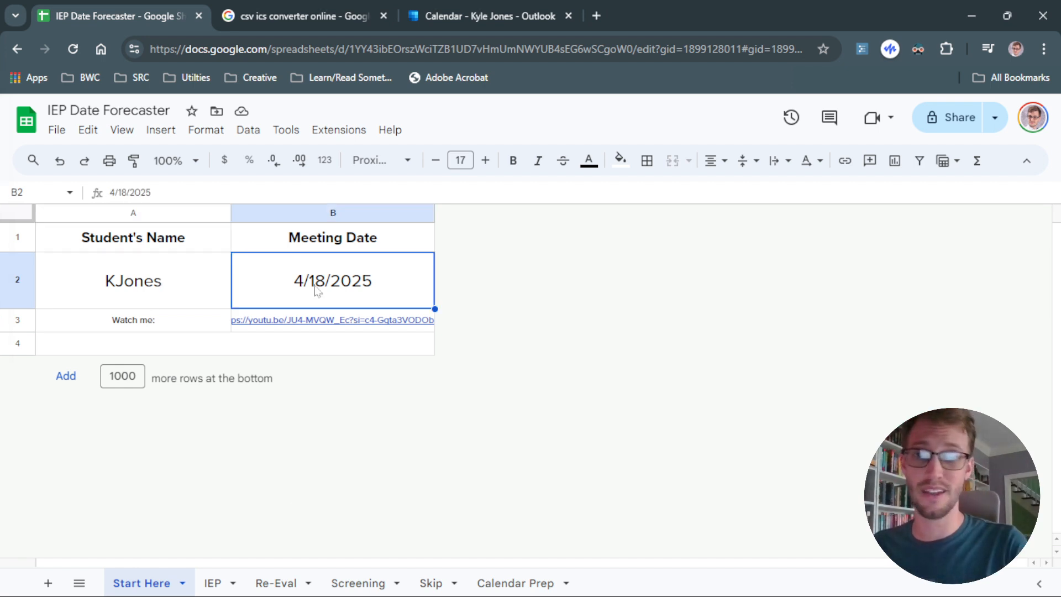
click(192, 319)
click(216, 287)
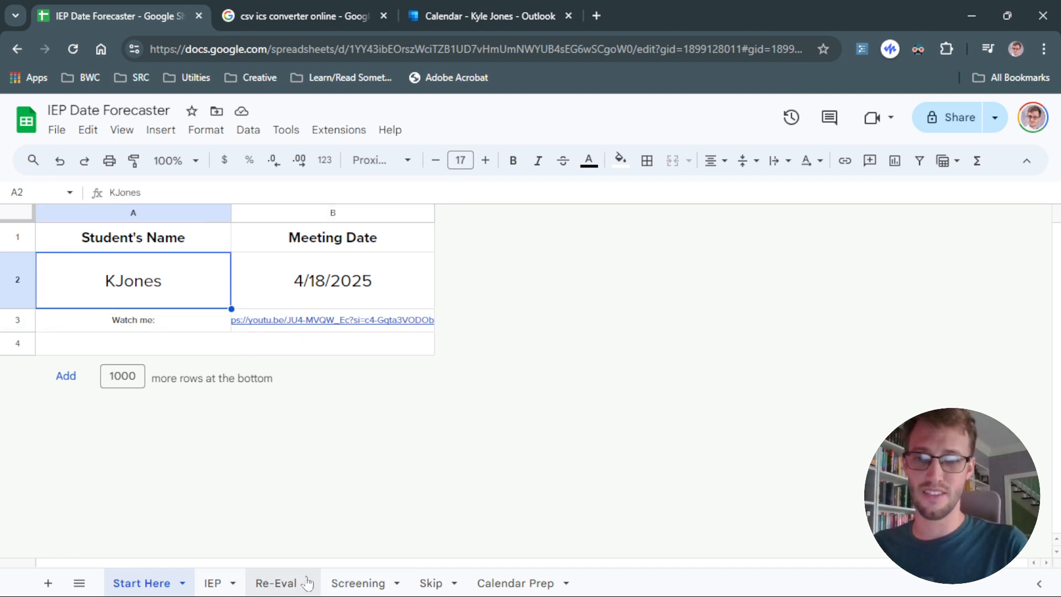
Open the IEP sheet and review the generated task subjects listed for the student.
click(225, 583)
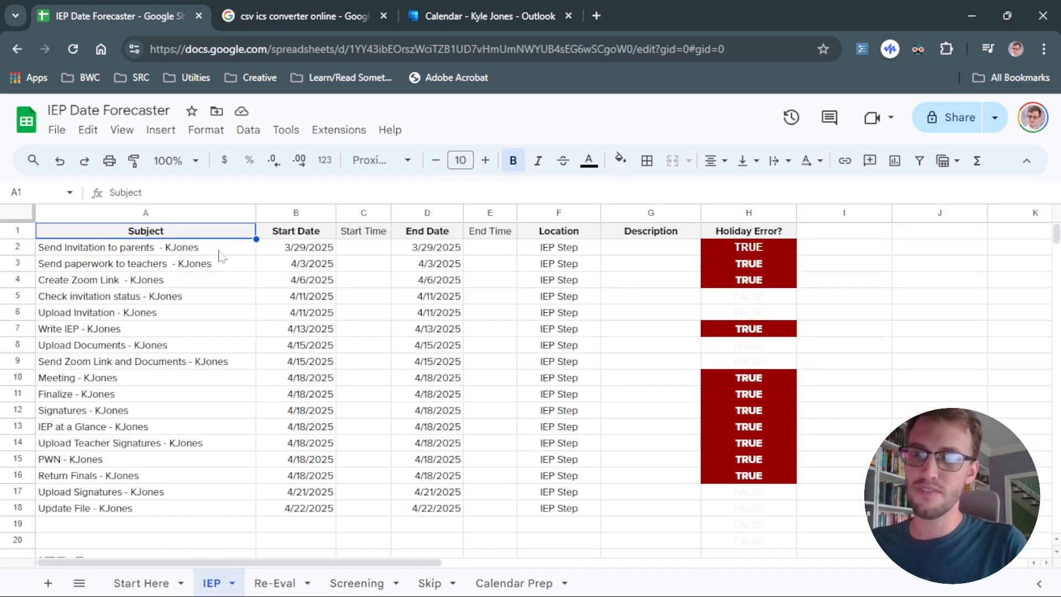
drag(220, 255, 227, 506)
click(215, 527)
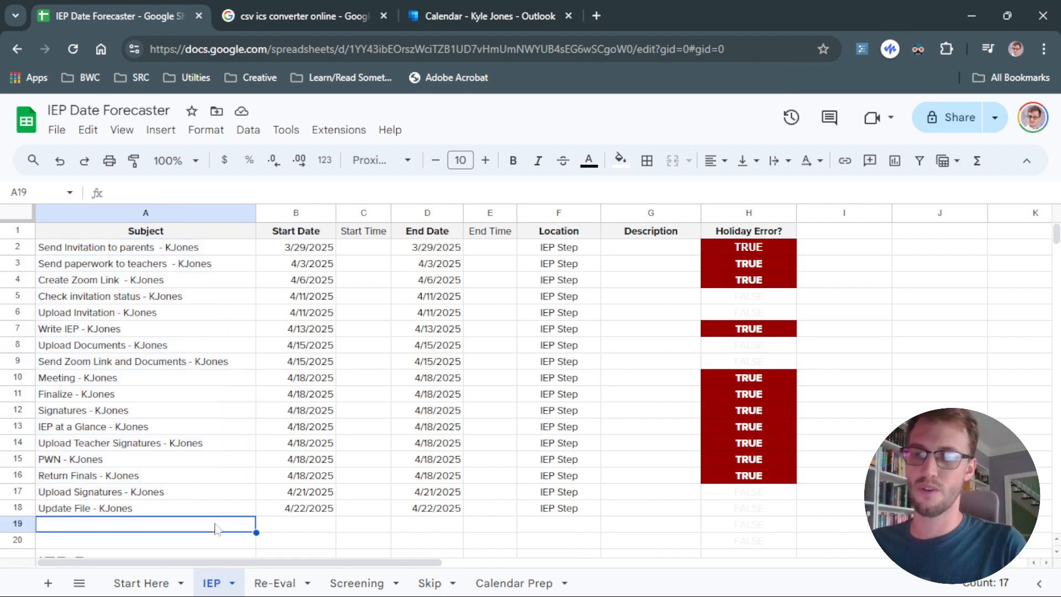
click(219, 511)
click(211, 253)
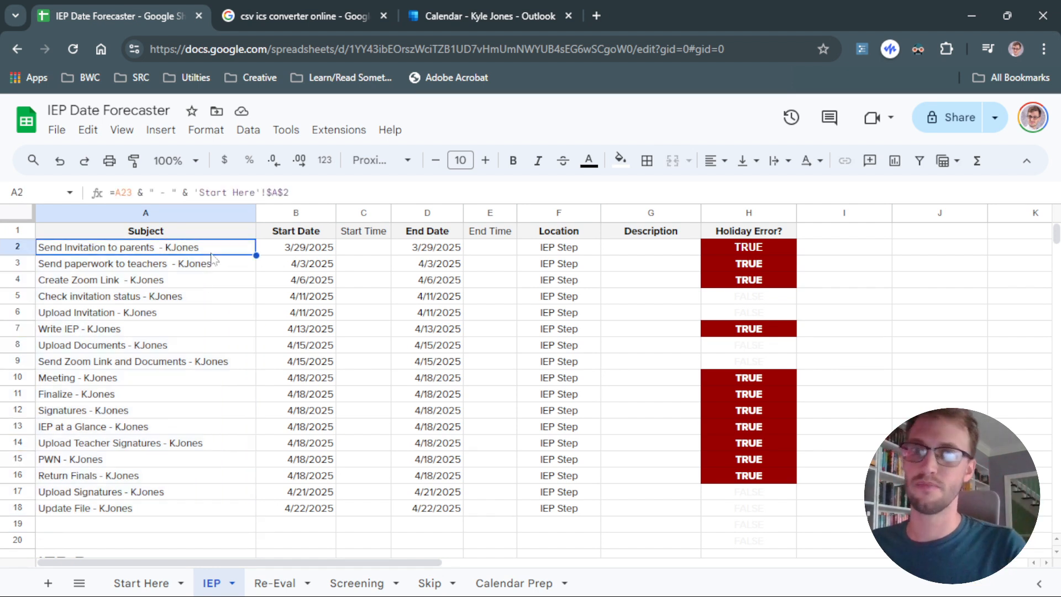
Compare the Start Here meeting date with the start dates calculated on the IEP sheet.
click(154, 583)
click(302, 286)
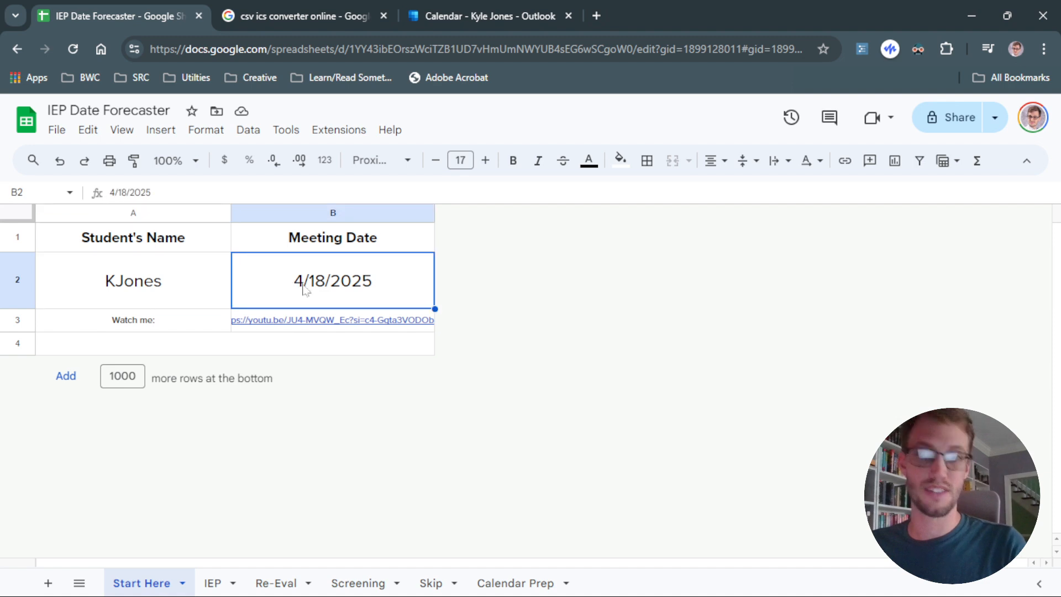
click(213, 583)
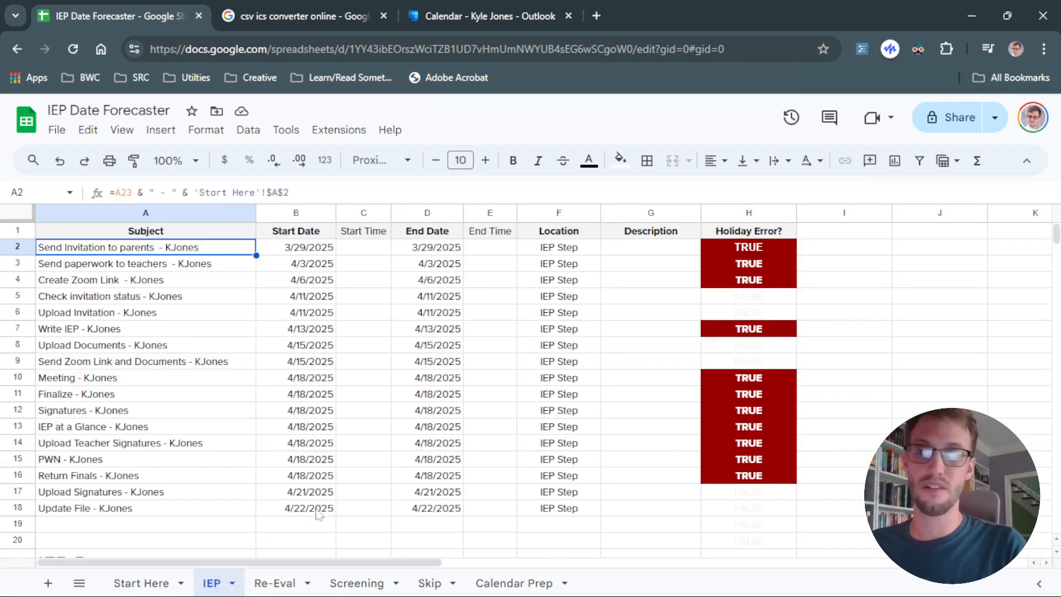
click(326, 481)
drag(184, 477, 325, 390)
click(241, 393)
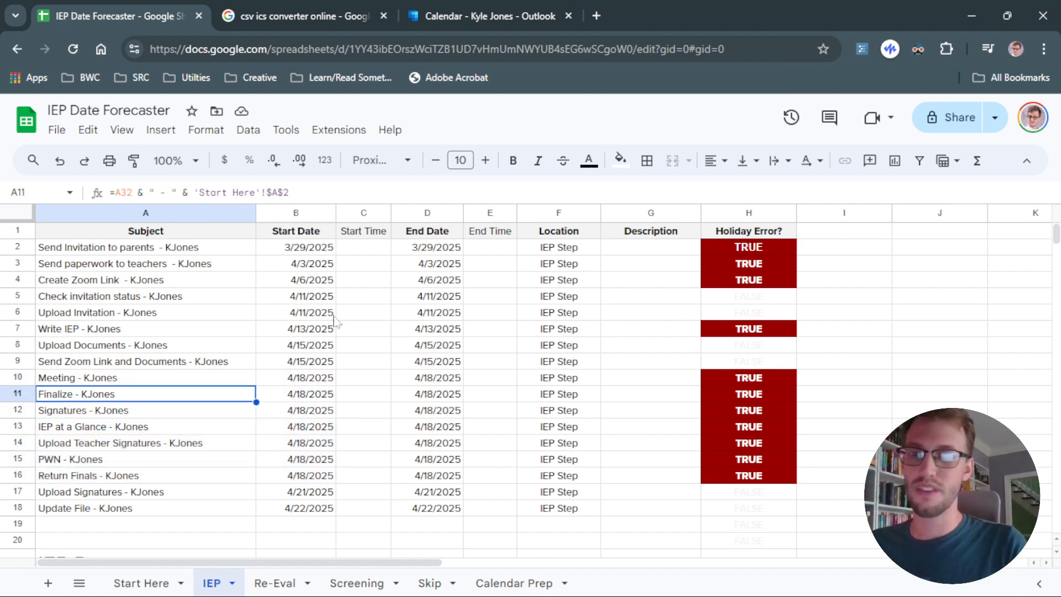
click(309, 362)
key(ctrl+shift+Up)
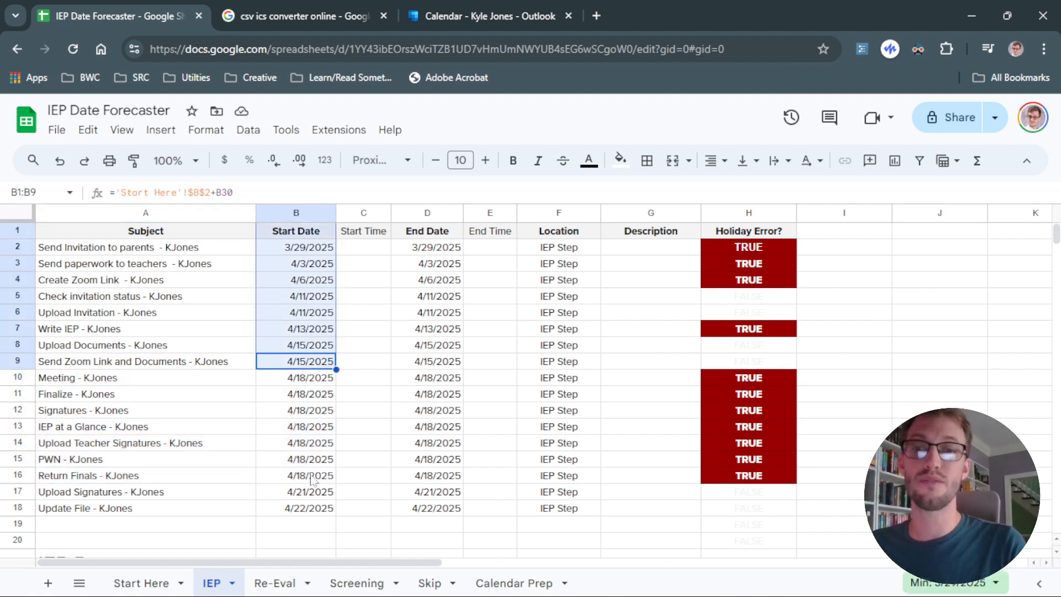
drag(311, 477, 308, 514)
click(227, 476)
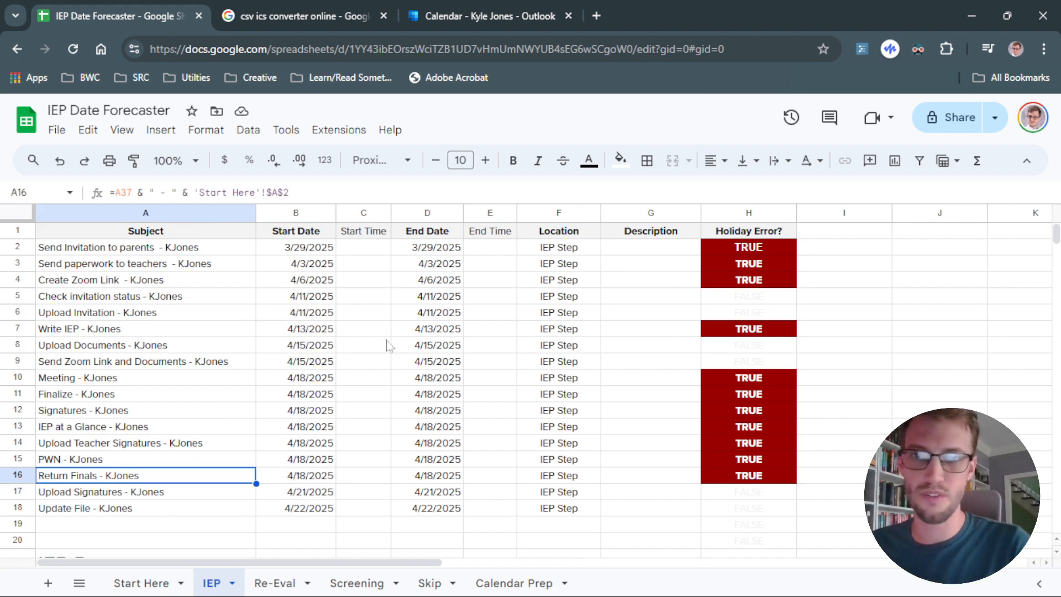
Inspect the IEP Dates table of task subjects and their day-difference offsets below the schedule.
scroll(245, 354, down, 6)
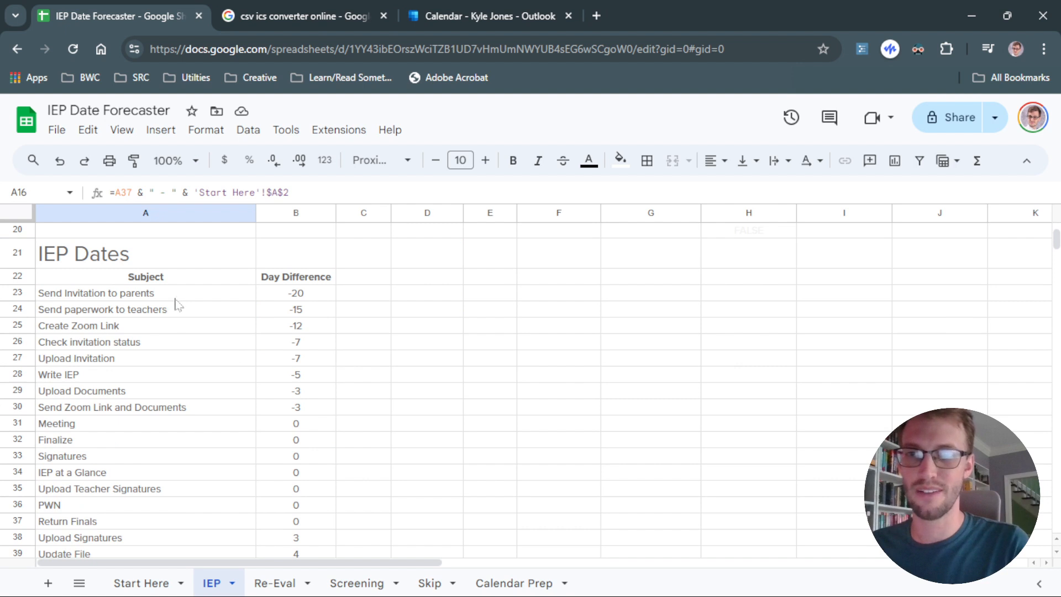
drag(177, 298, 274, 410)
scroll(259, 426, up, 3)
scroll(232, 436, up, 3)
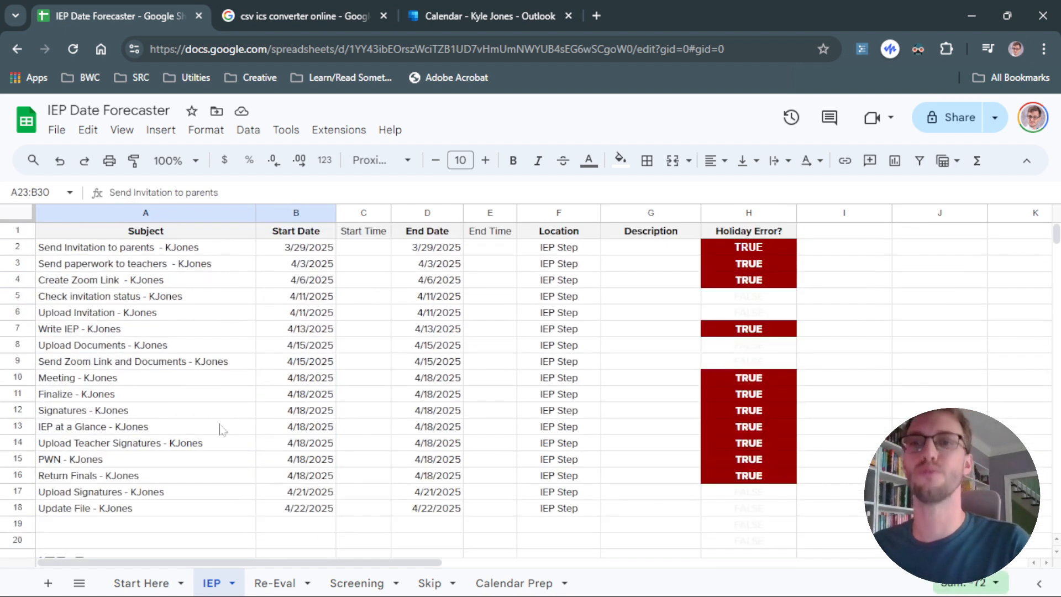
scroll(272, 315, down, 6)
click(306, 359)
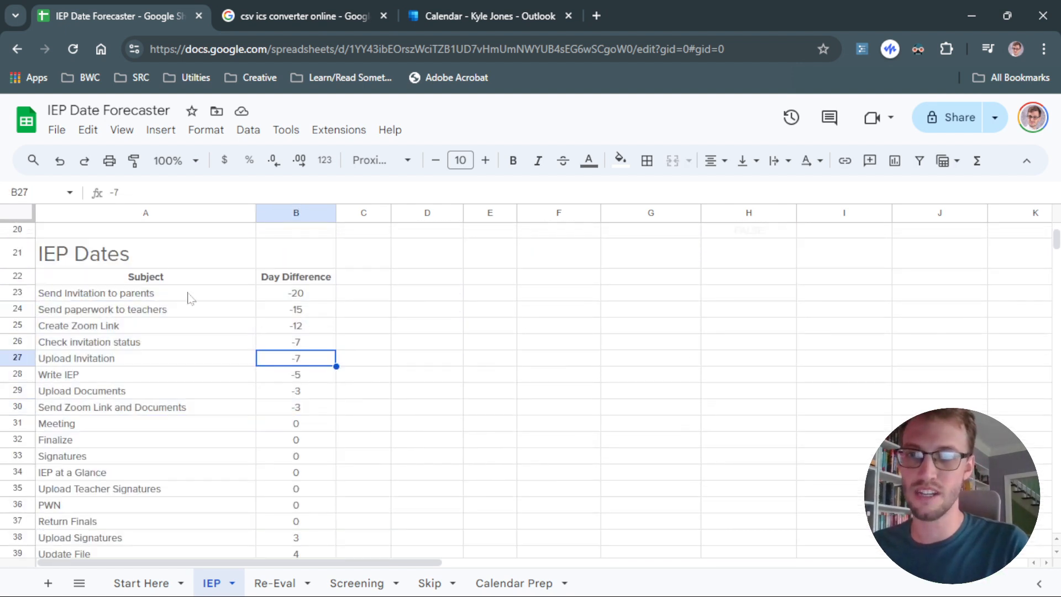
drag(190, 296, 276, 373)
Compare the negative day-difference offsets with the scheduled start dates of the early tasks.
scroll(276, 370, up, 6)
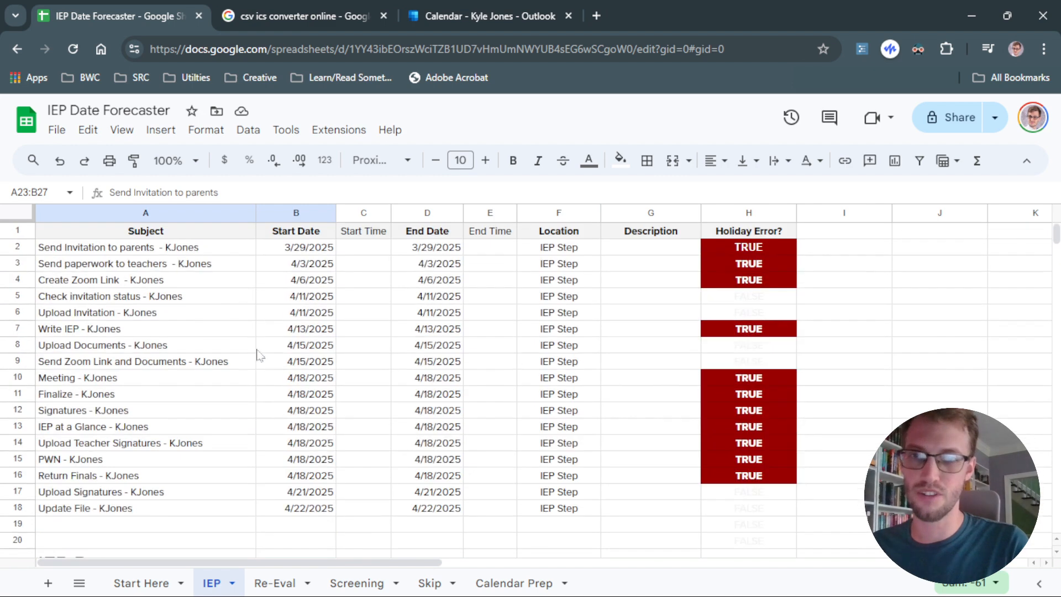
scroll(296, 323, down, 6)
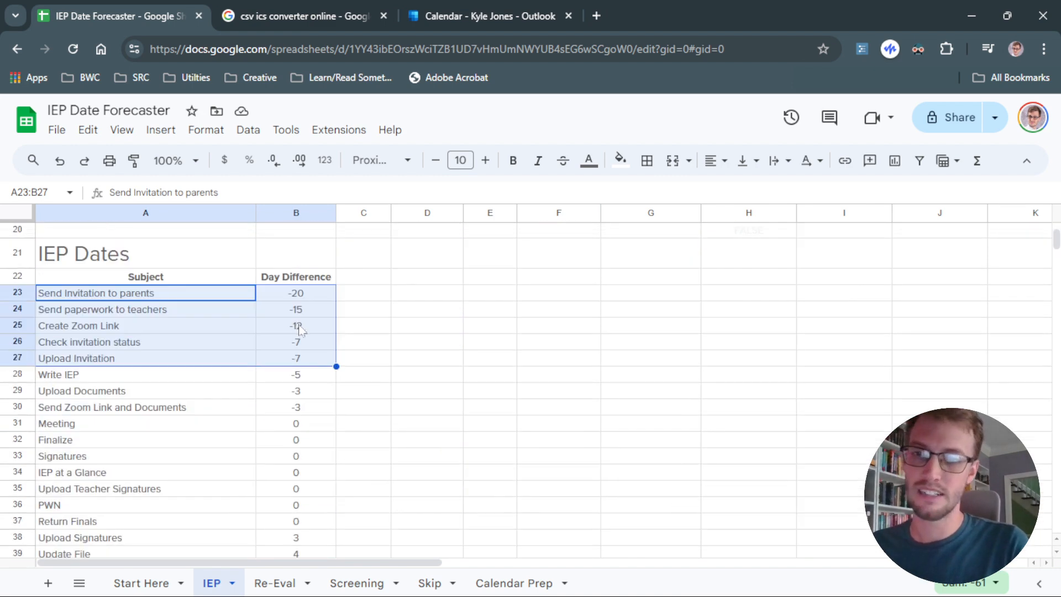
click(357, 340)
click(303, 295)
scroll(301, 430, down, 1)
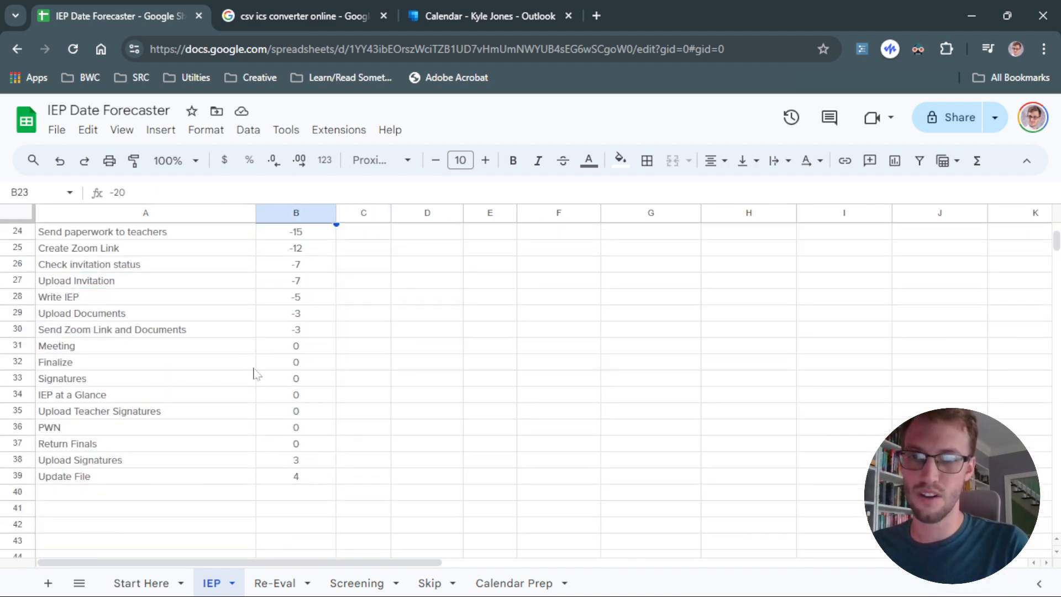
drag(234, 349, 270, 347)
Review the zero and positive day differences for the meeting-day and follow-up tasks.
click(164, 583)
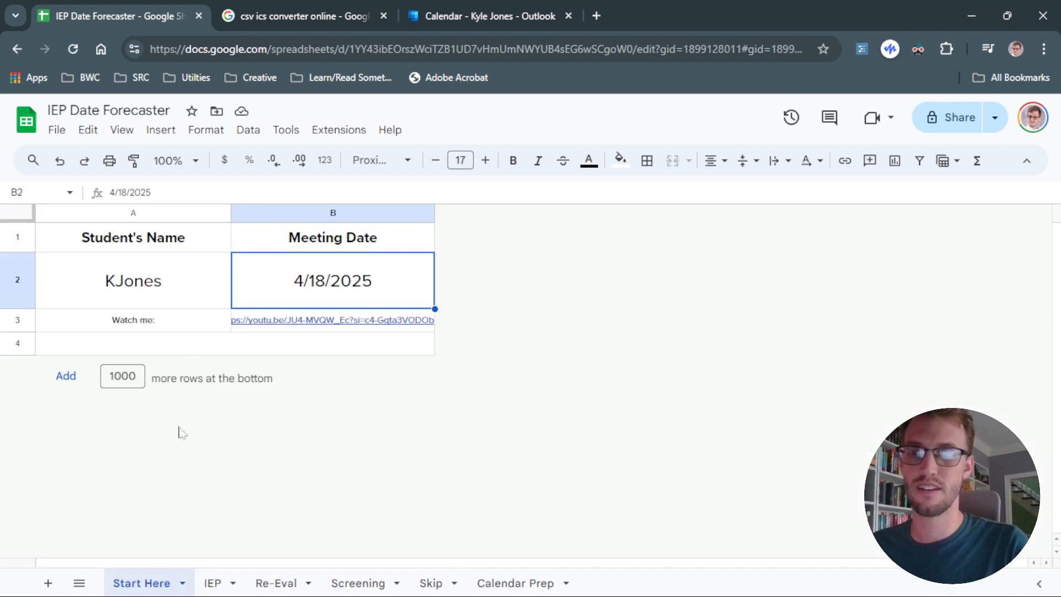
click(212, 582)
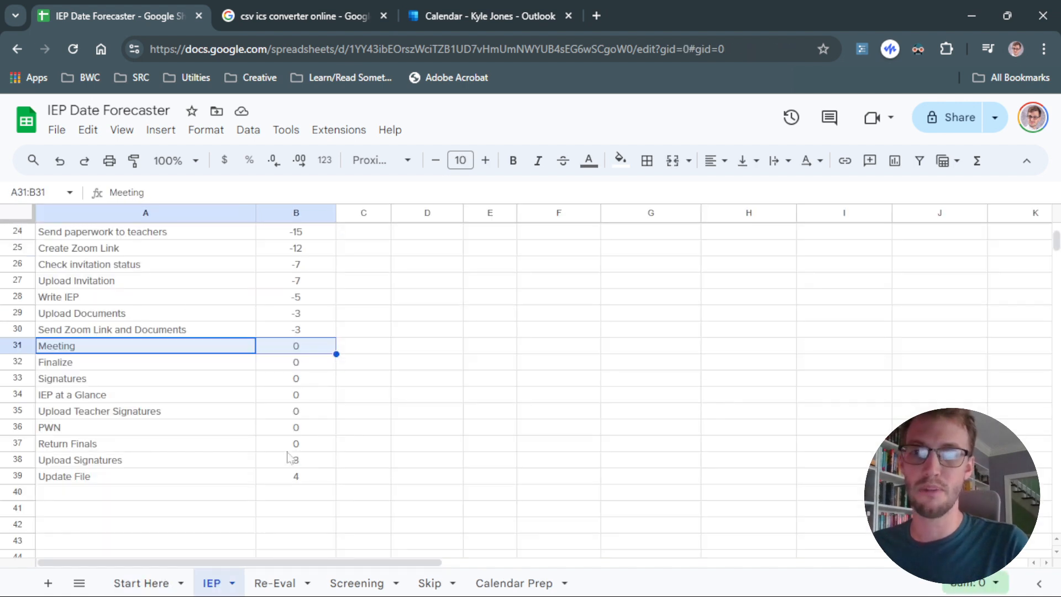
drag(292, 460, 302, 479)
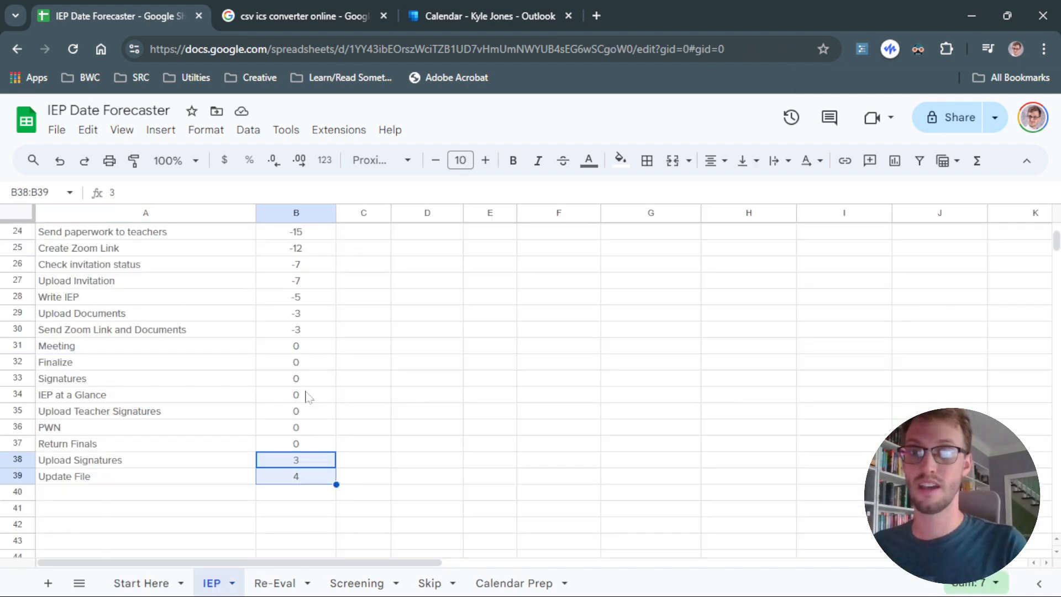
scroll(288, 307, up, 2)
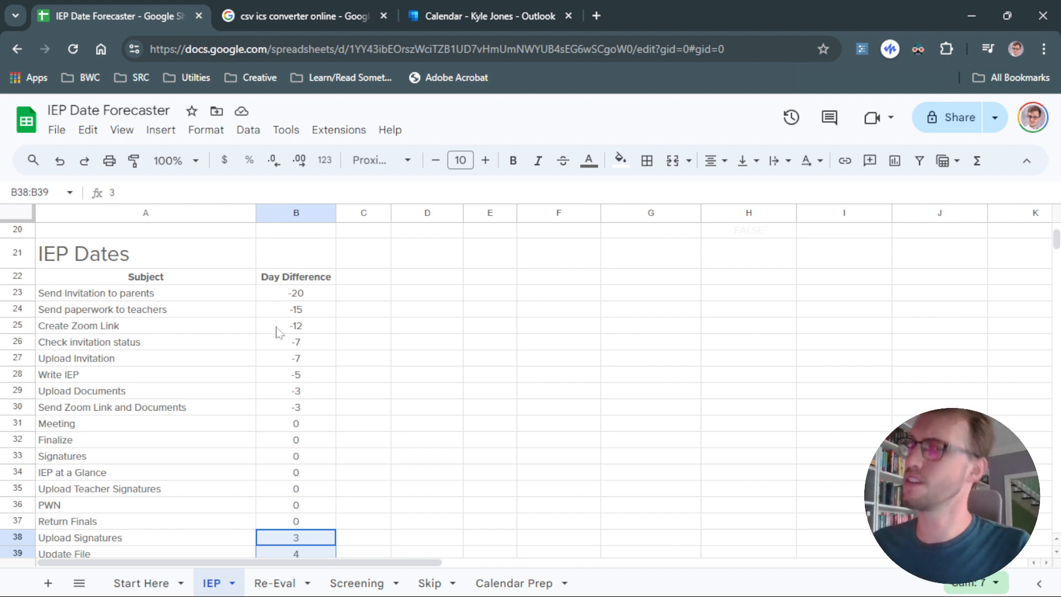
click(303, 298)
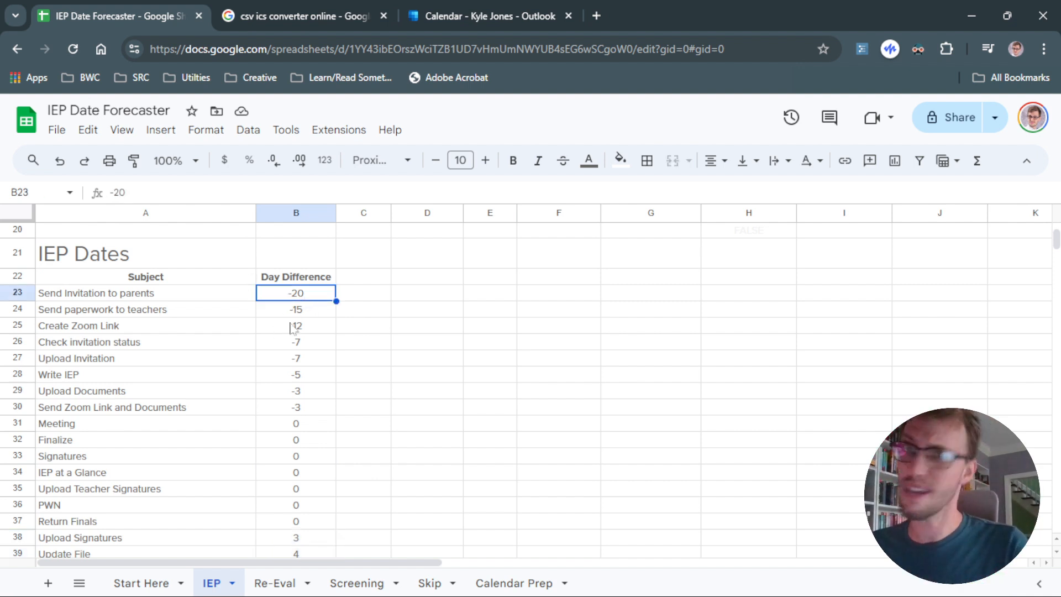
scroll(300, 320, up, 7)
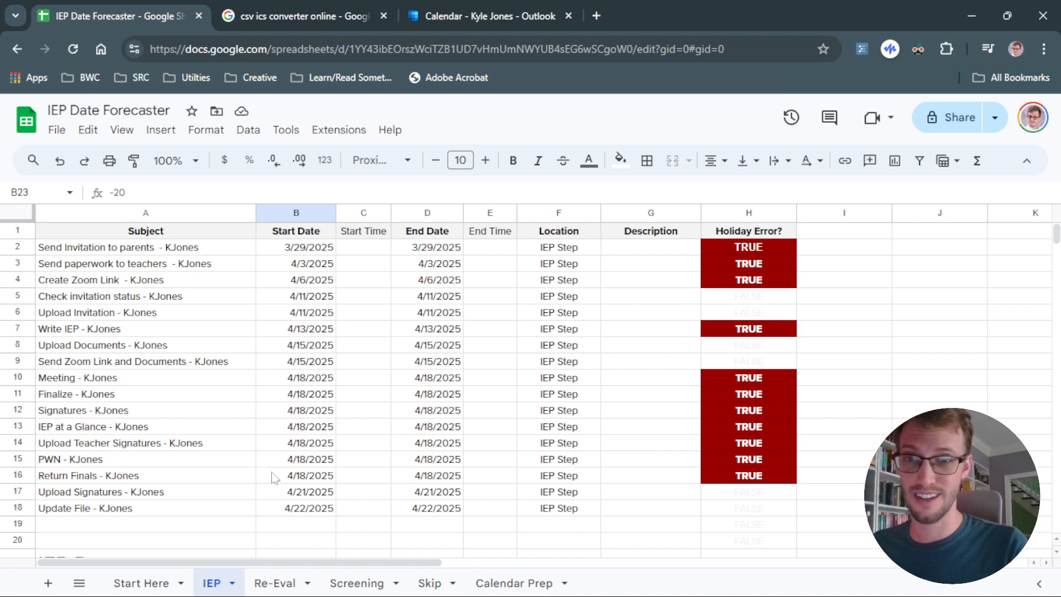
click(141, 581)
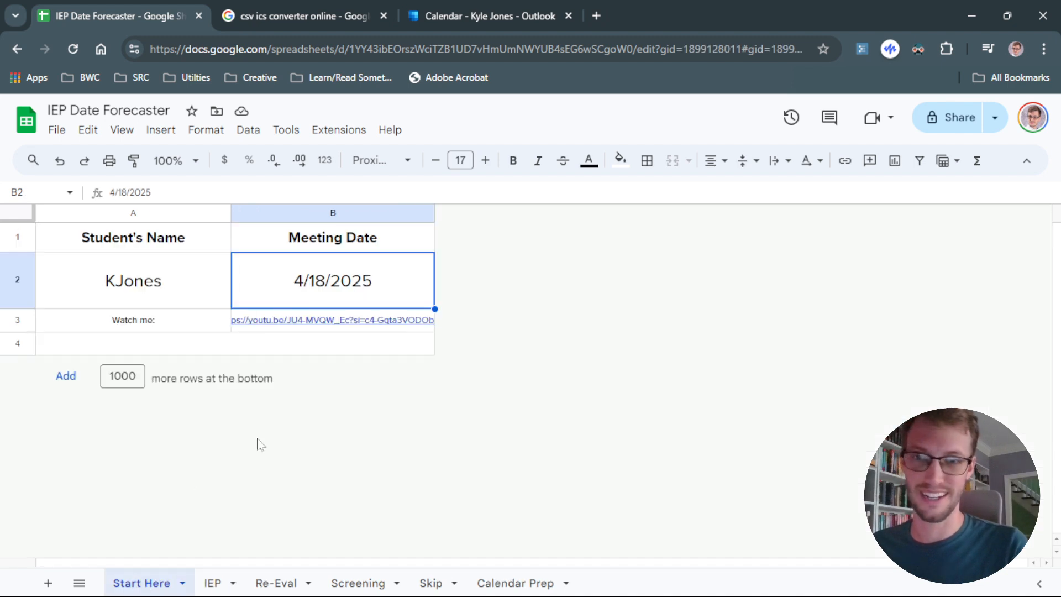
click(213, 583)
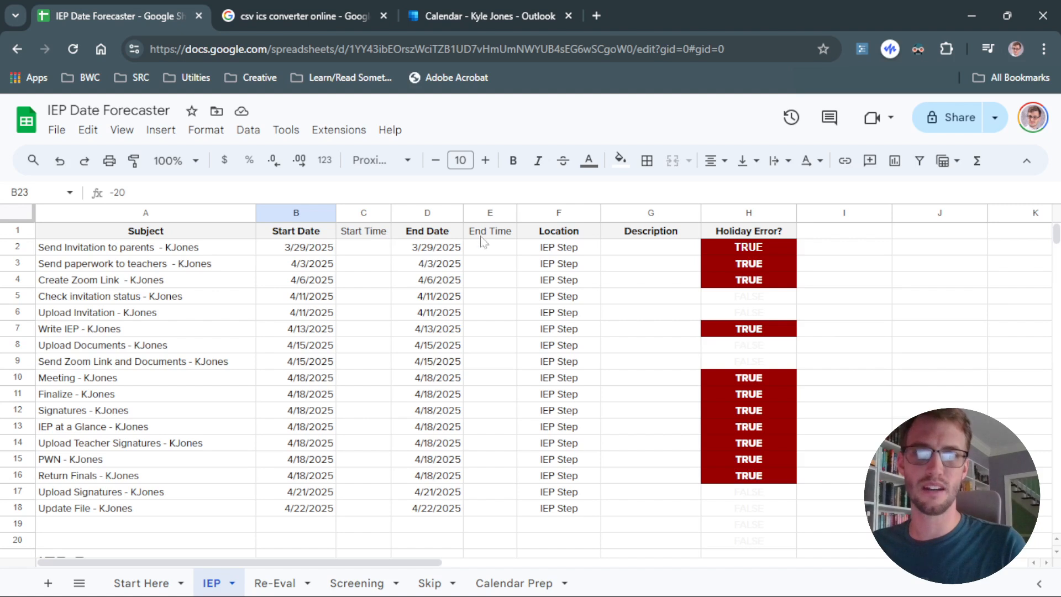
Examine the schedule's column headers and the empty Start Time and End Time columns.
click(624, 232)
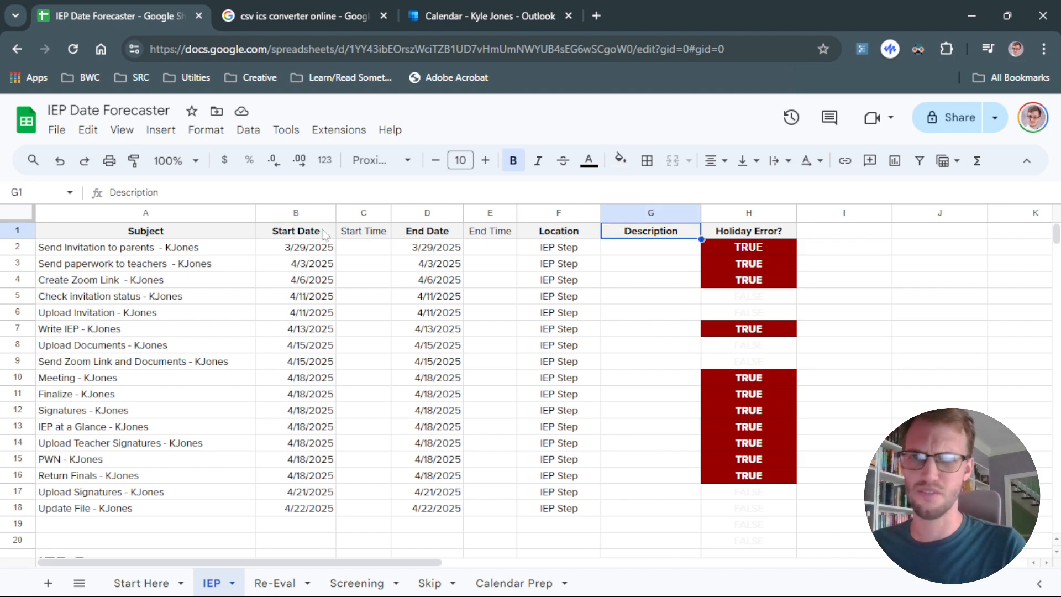
click(298, 232)
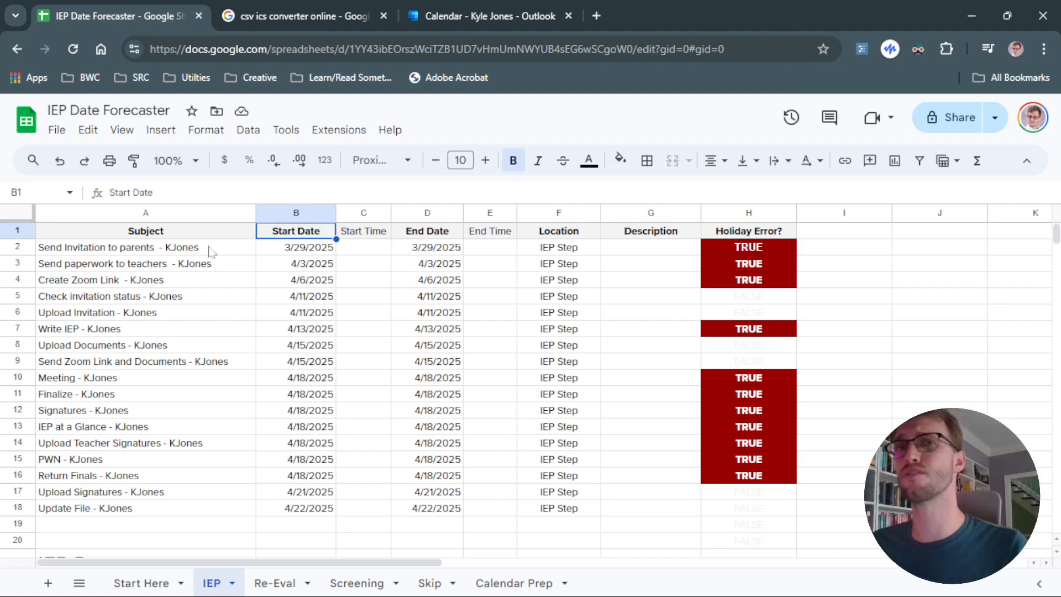
drag(212, 250, 602, 497)
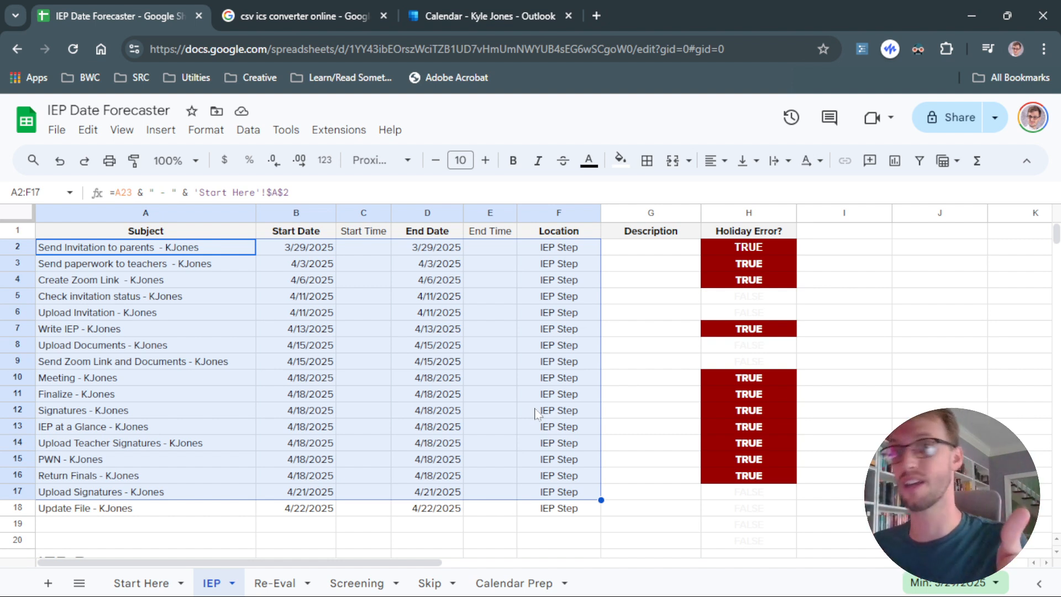
click(485, 526)
click(365, 247)
click(508, 254)
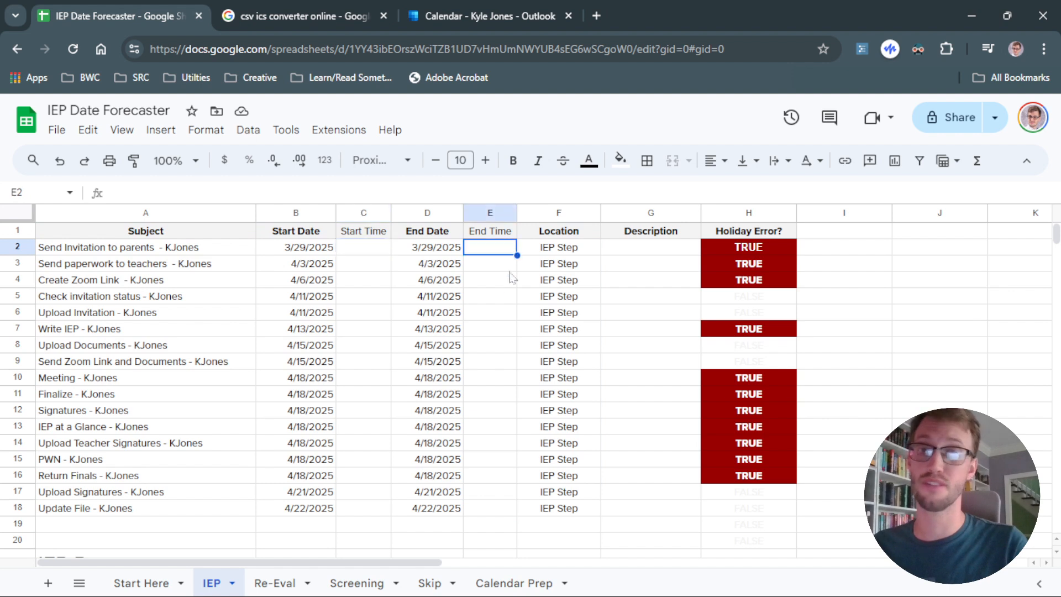
click(507, 281)
click(364, 250)
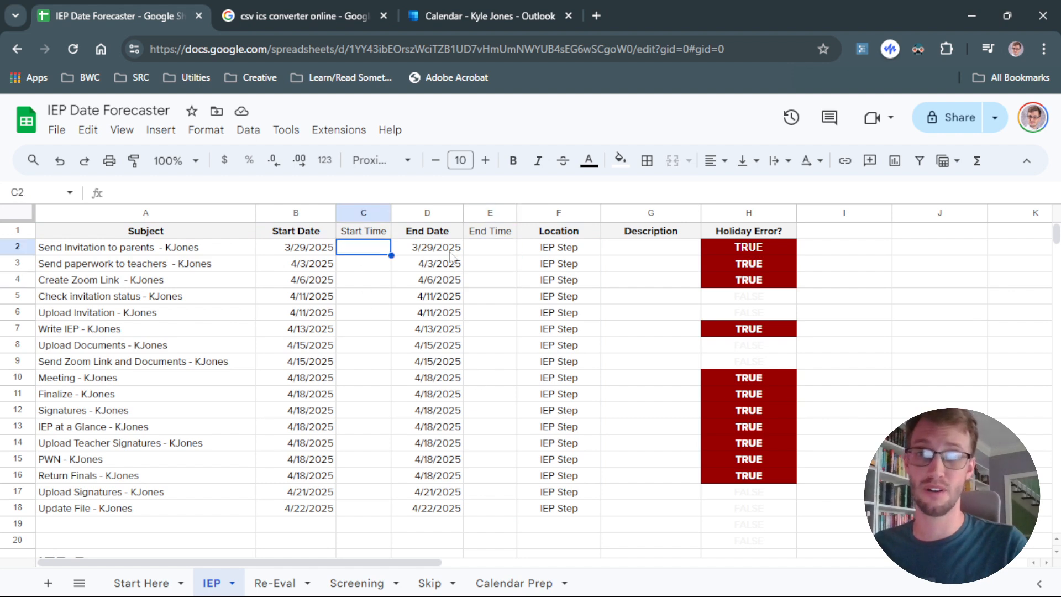
click(481, 253)
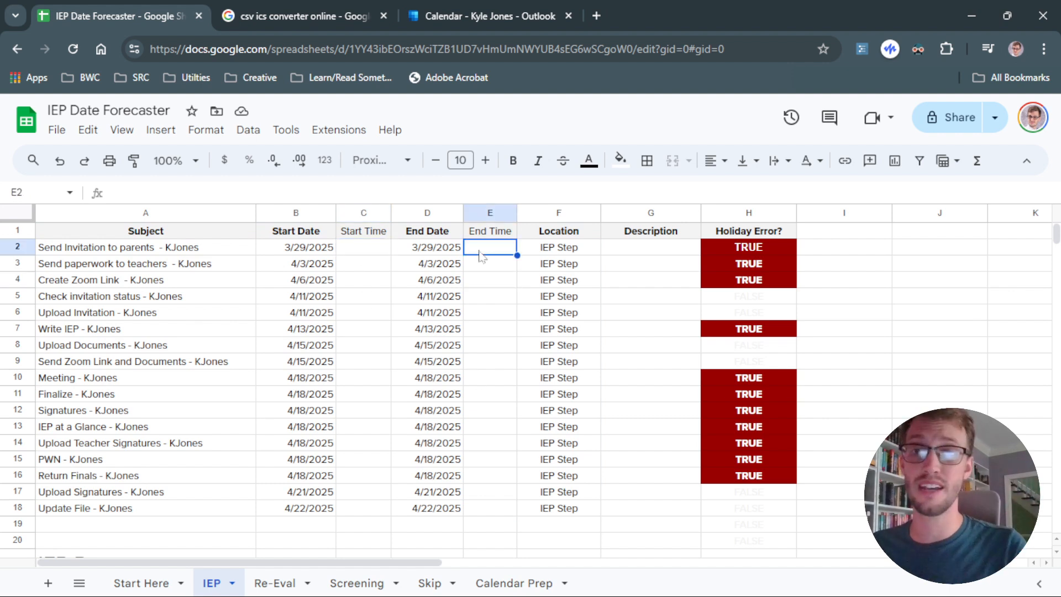
drag(356, 250, 355, 486)
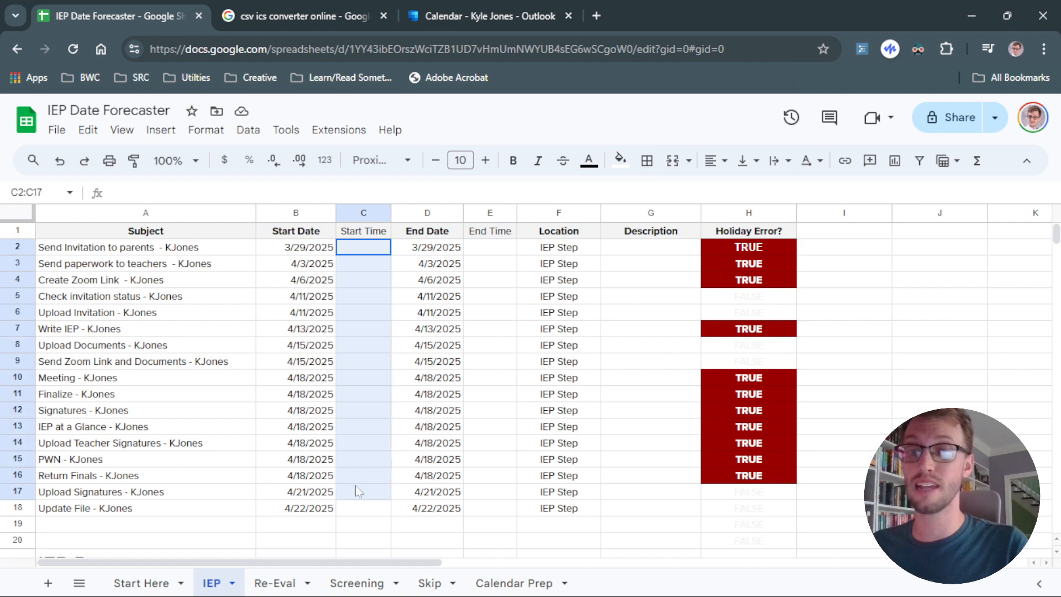
click(501, 314)
click(508, 255)
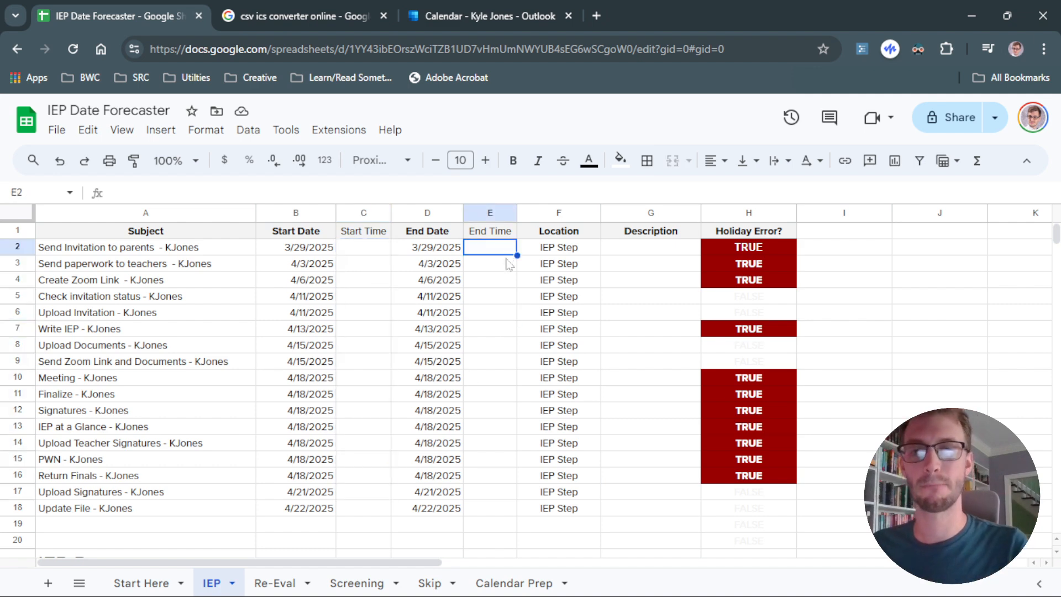
Switch between the IEP, Re-Eval and Screening sheets to compare their task lists and open the Screening sheet's options.
click(275, 582)
click(356, 583)
click(275, 583)
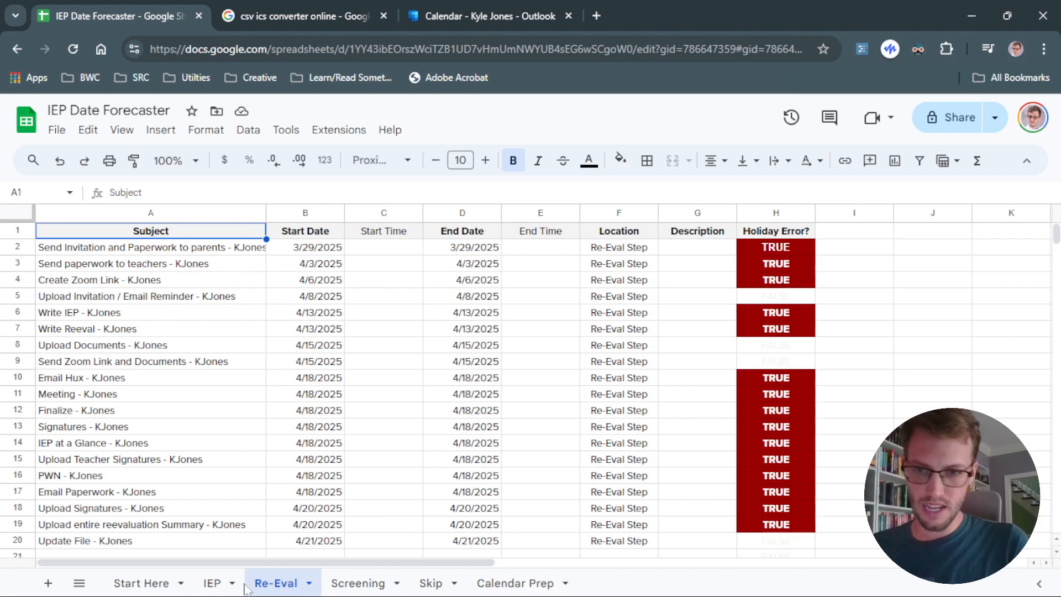
click(216, 583)
click(276, 583)
click(358, 583)
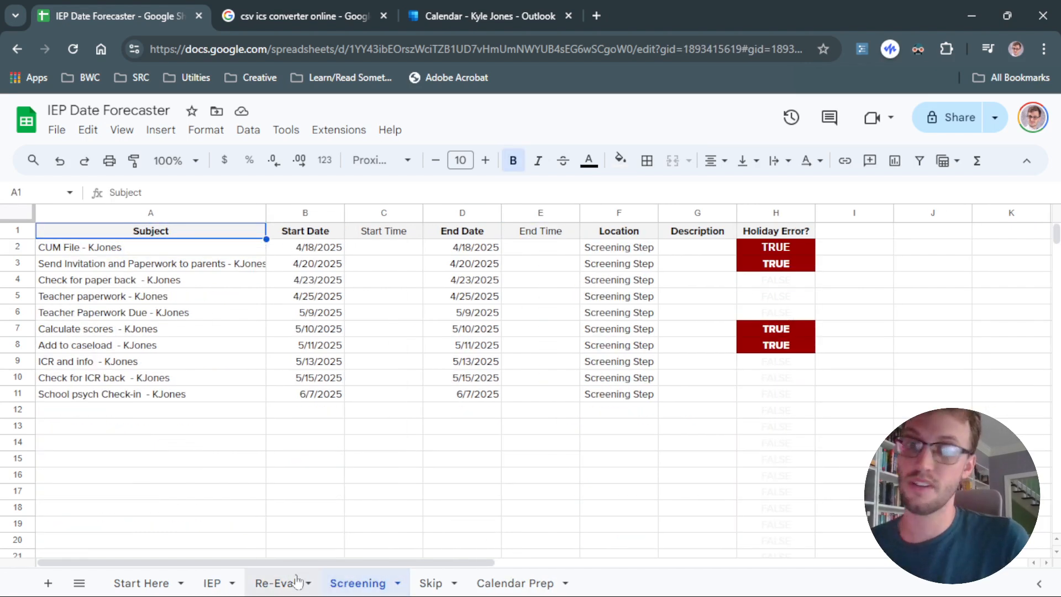
click(397, 583)
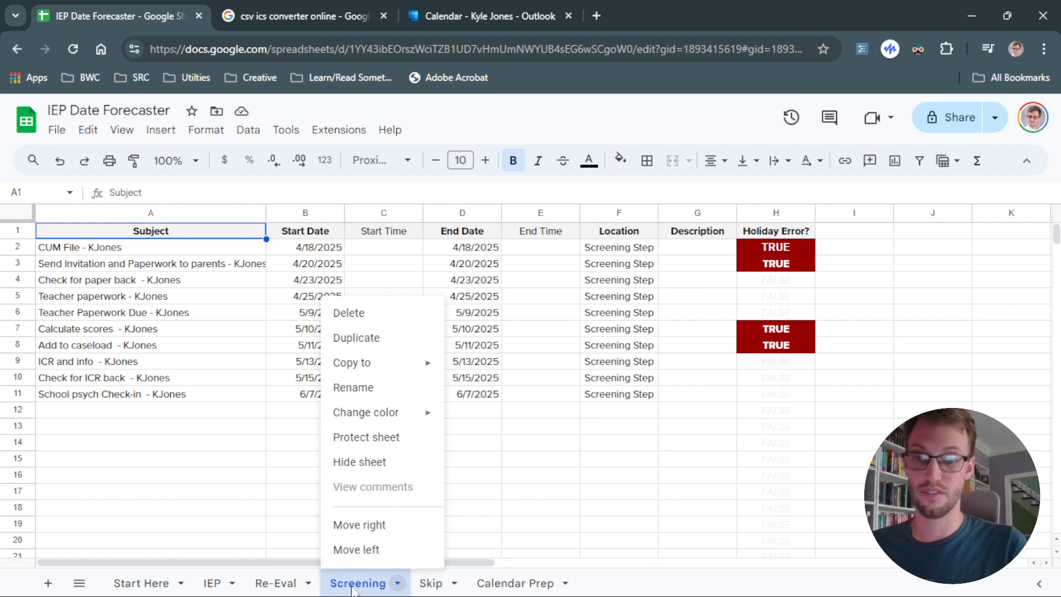
click(253, 473)
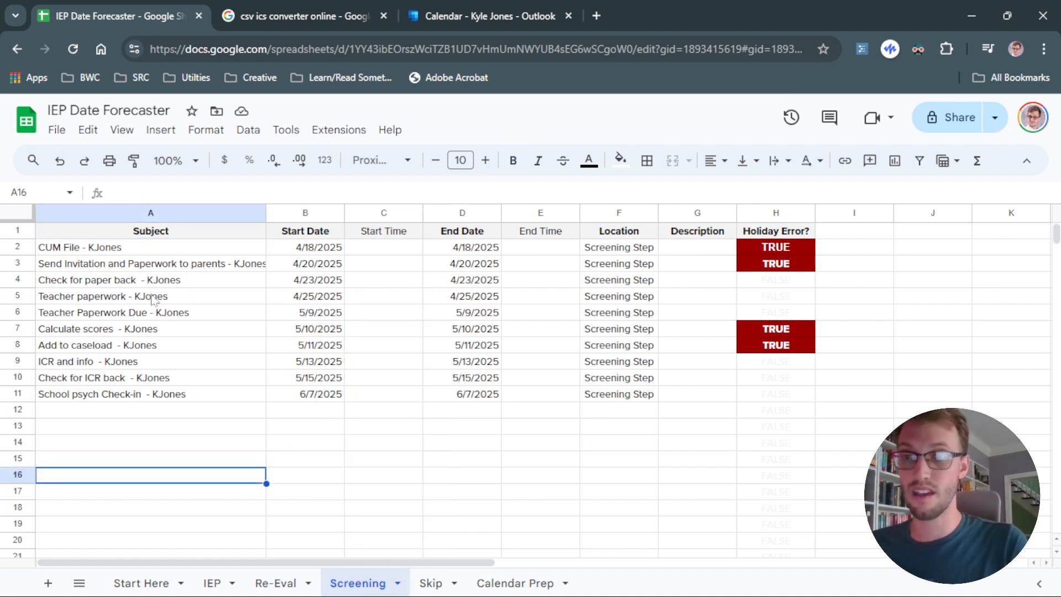
Compare the Start Here student name with the subject formulas on the IEP, Re-Eval and Screening sheets.
click(142, 583)
click(149, 275)
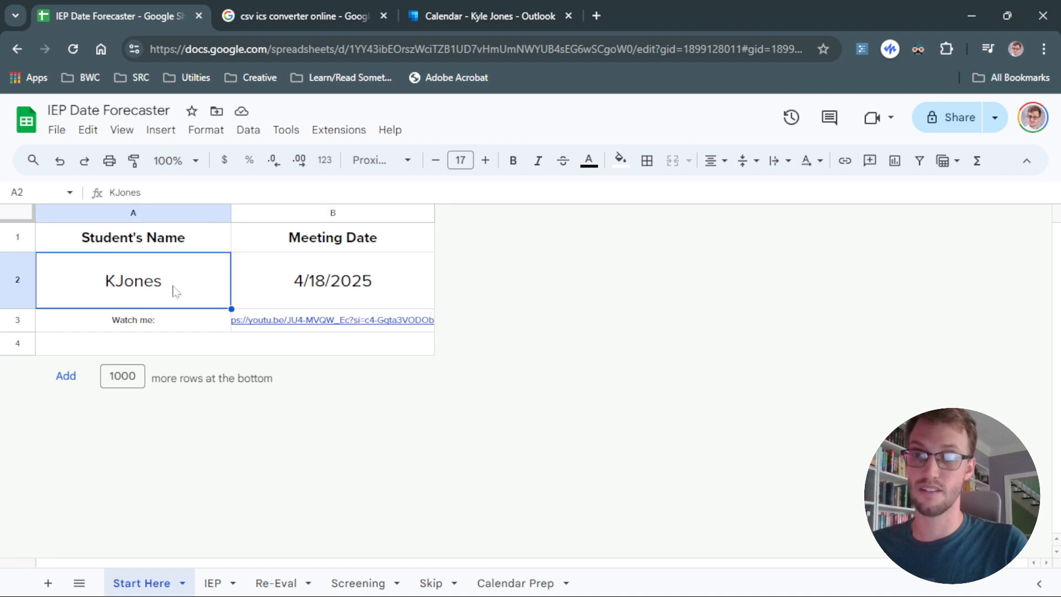
click(336, 585)
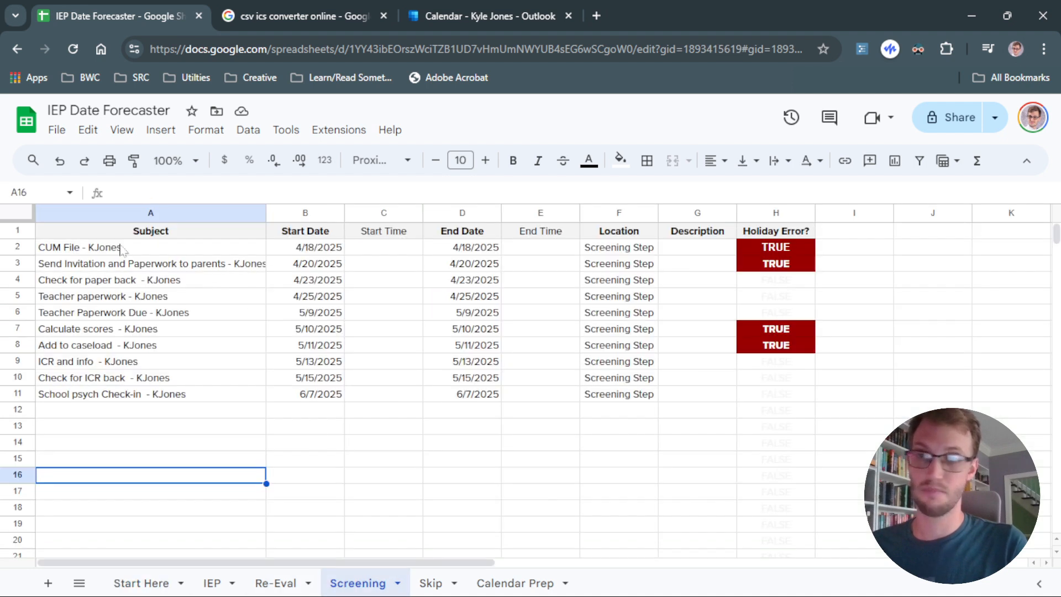
key(ctrl+shift+Page_Up)
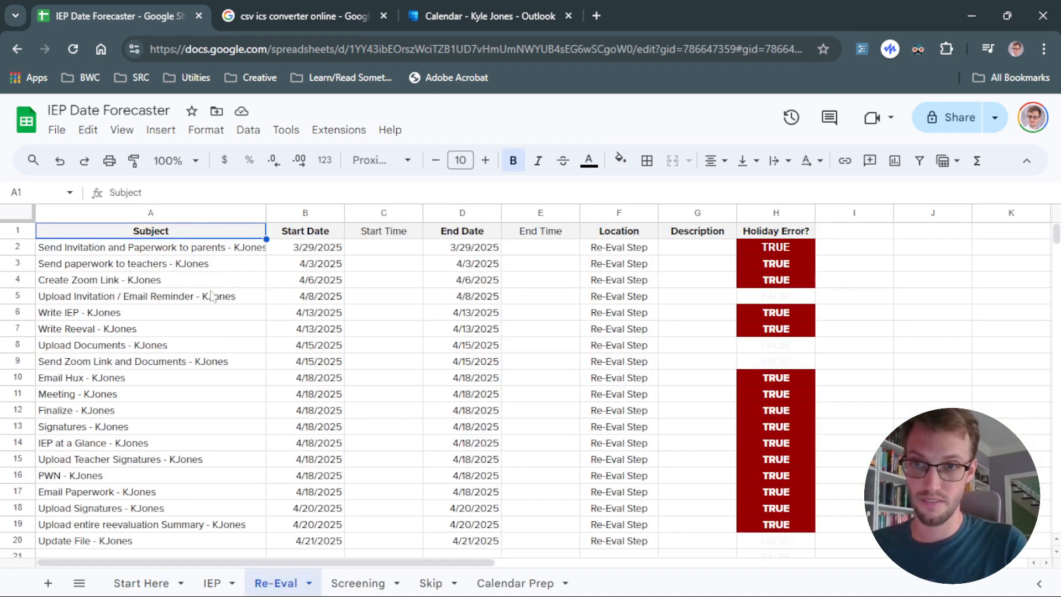
click(213, 583)
click(244, 296)
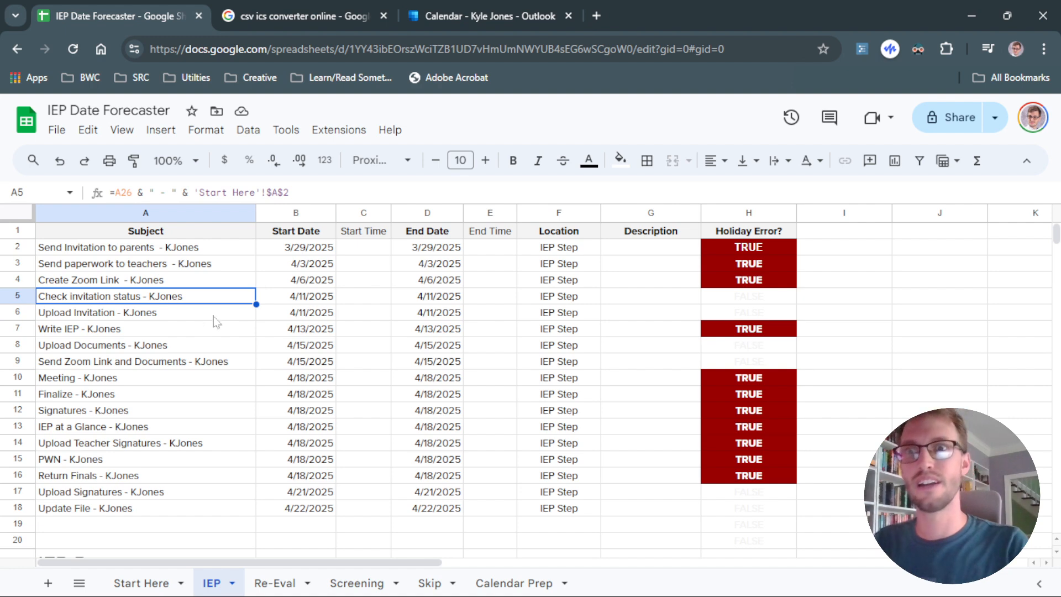
click(136, 582)
click(346, 587)
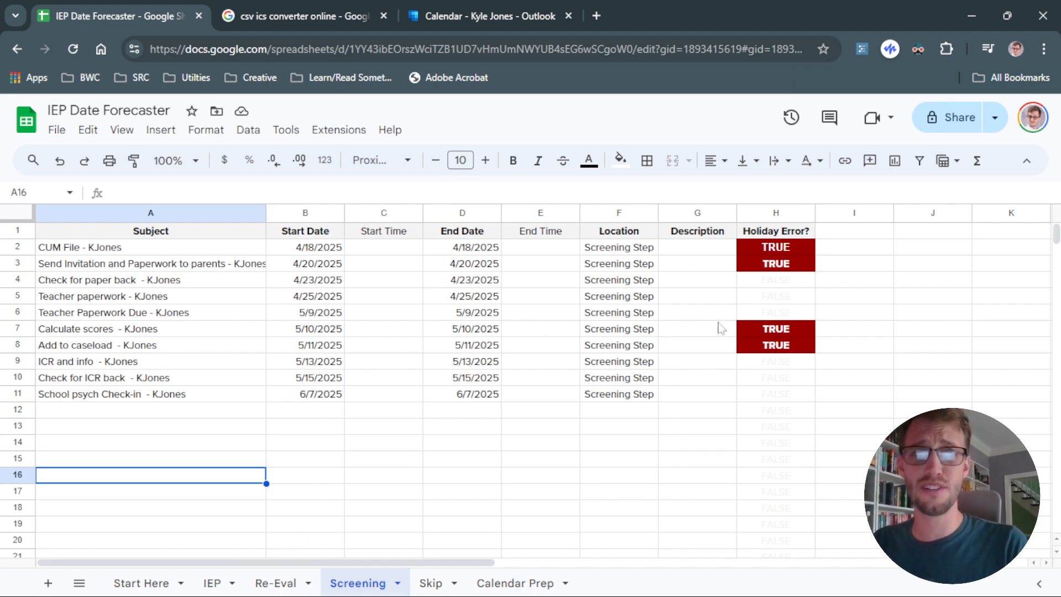
click(276, 583)
click(213, 583)
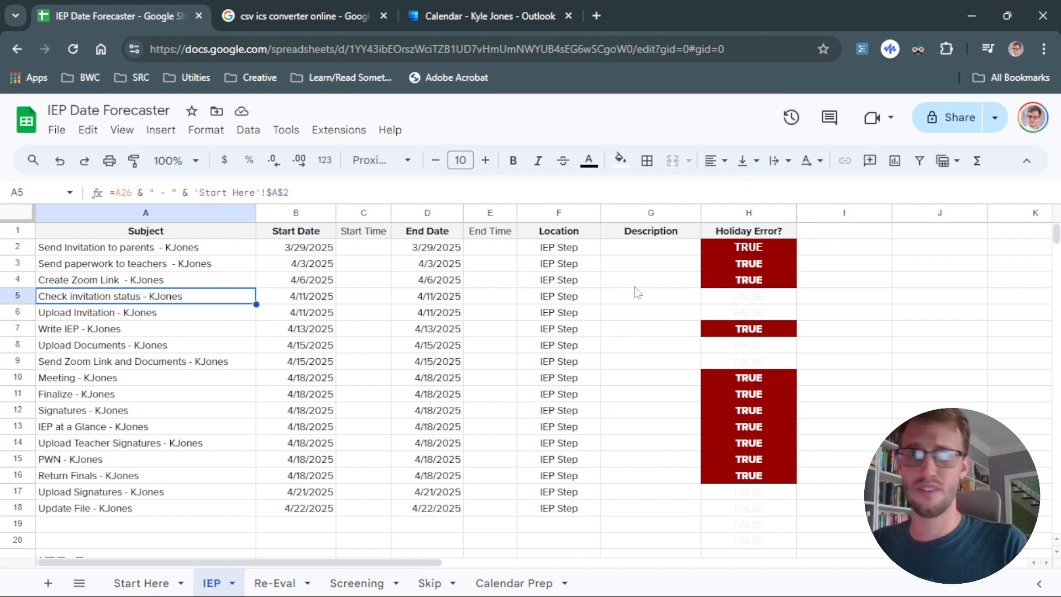
Inspect the IEP sheet's Holiday Error cells and the Skip sheet's list of holiday and weekend dates.
click(722, 257)
click(725, 247)
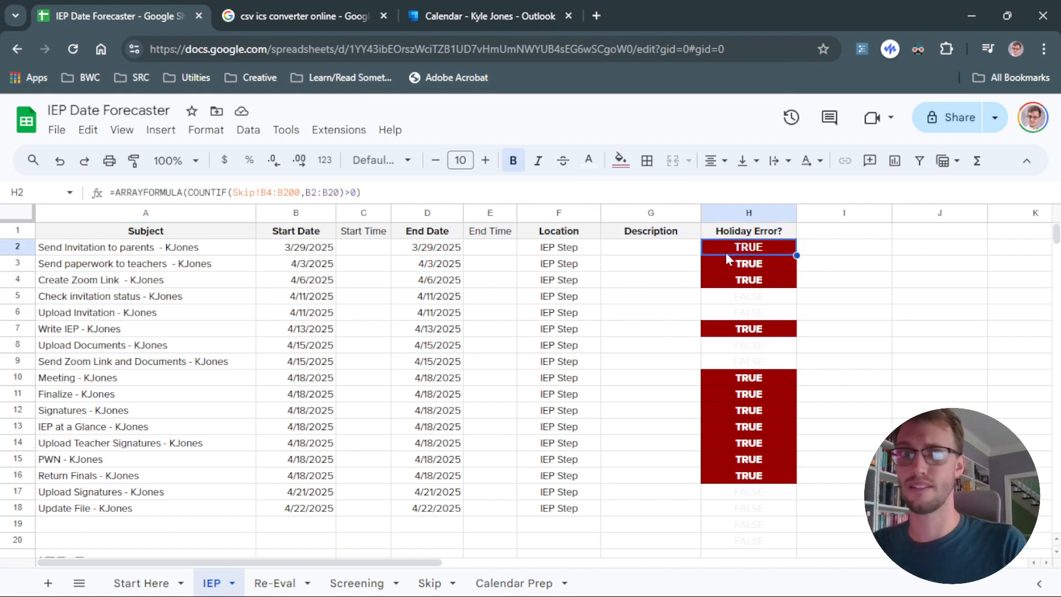
click(725, 264)
click(726, 279)
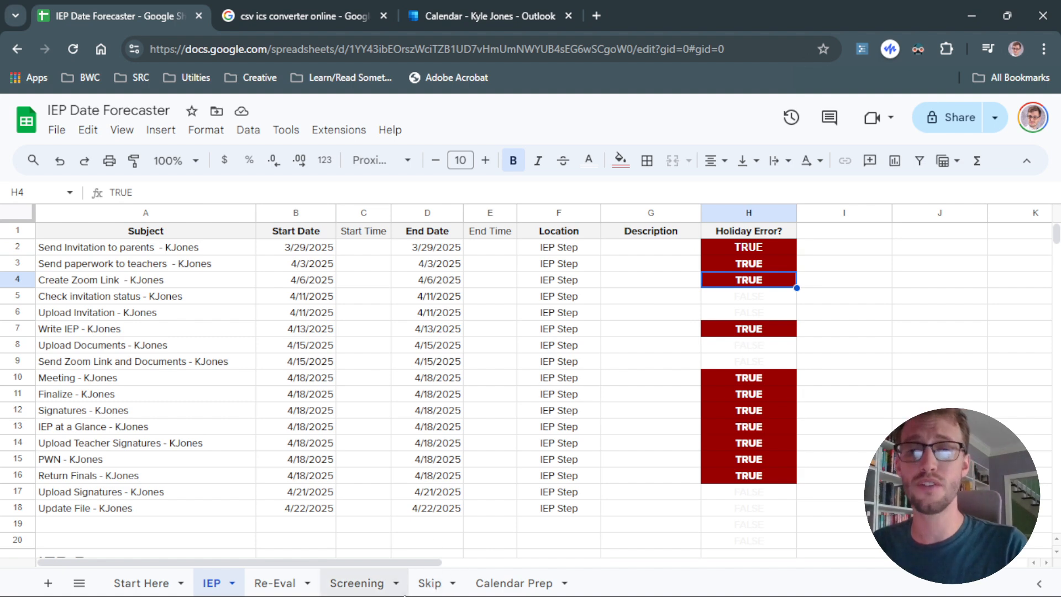
click(429, 584)
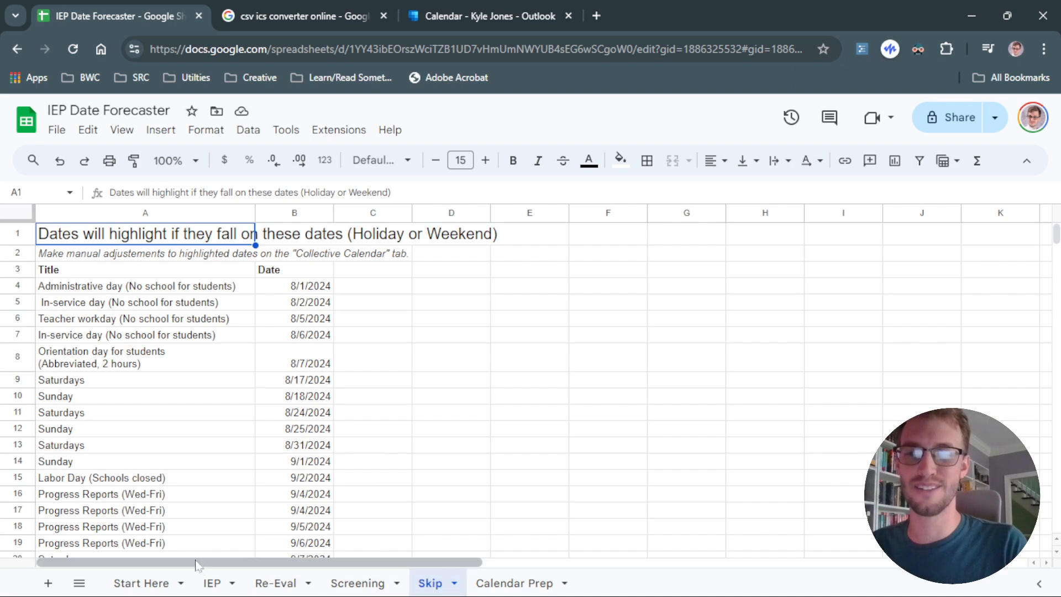
click(212, 584)
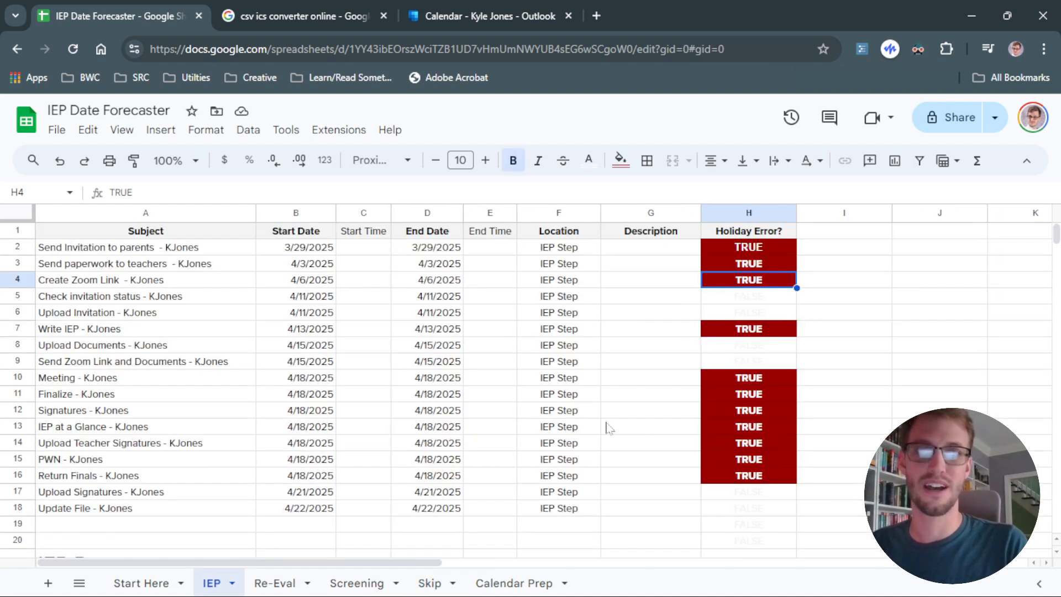
click(429, 583)
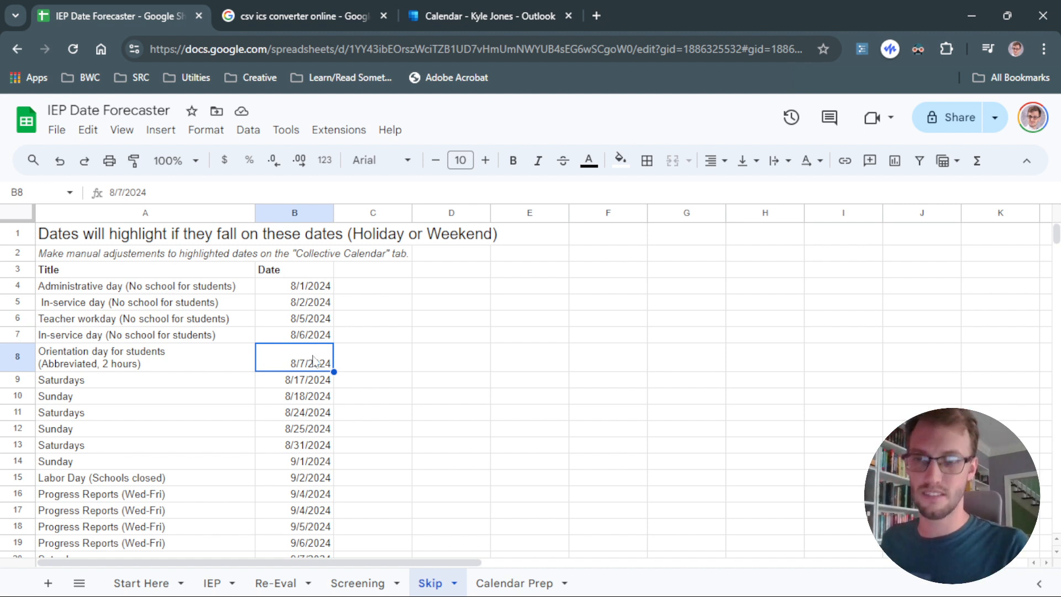
Scroll through the Skip sheet's dates, selecting the Fall Break rows to examine their date range.
scroll(331, 398, down, 9)
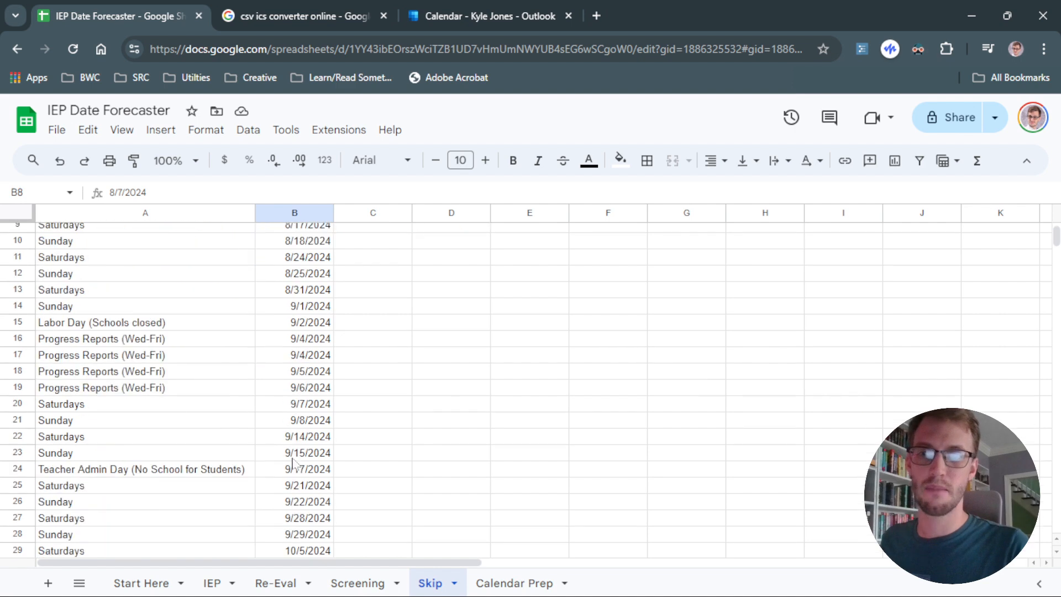
drag(217, 275, 293, 273)
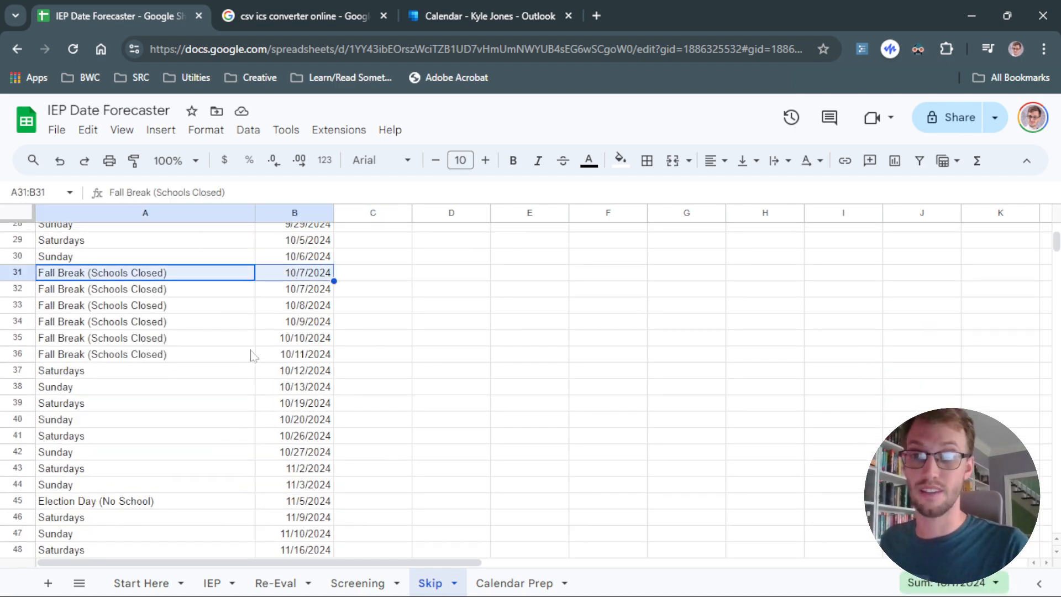
drag(252, 354, 293, 354)
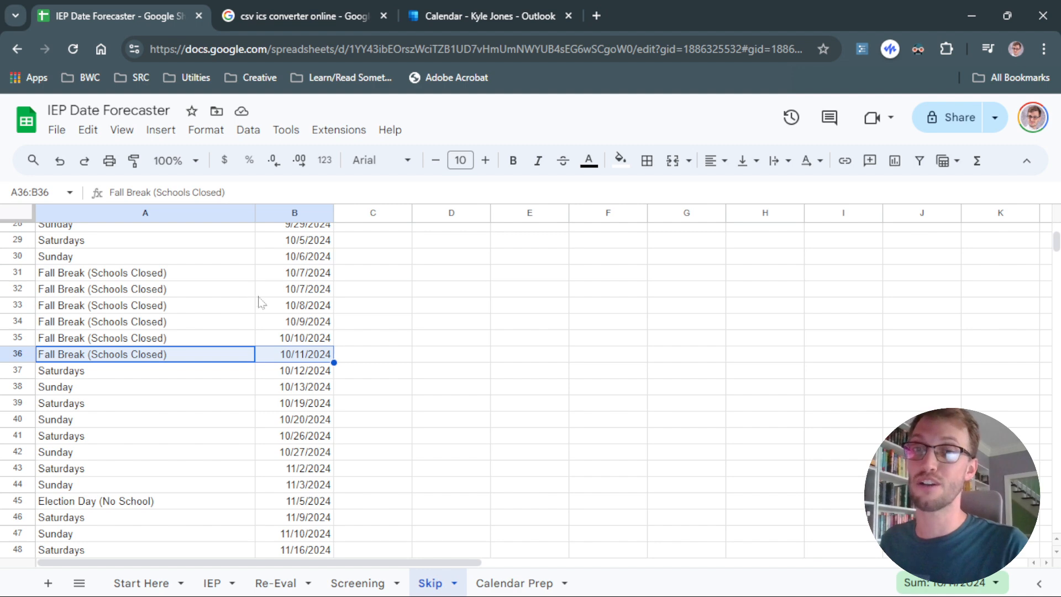
drag(246, 289, 307, 343)
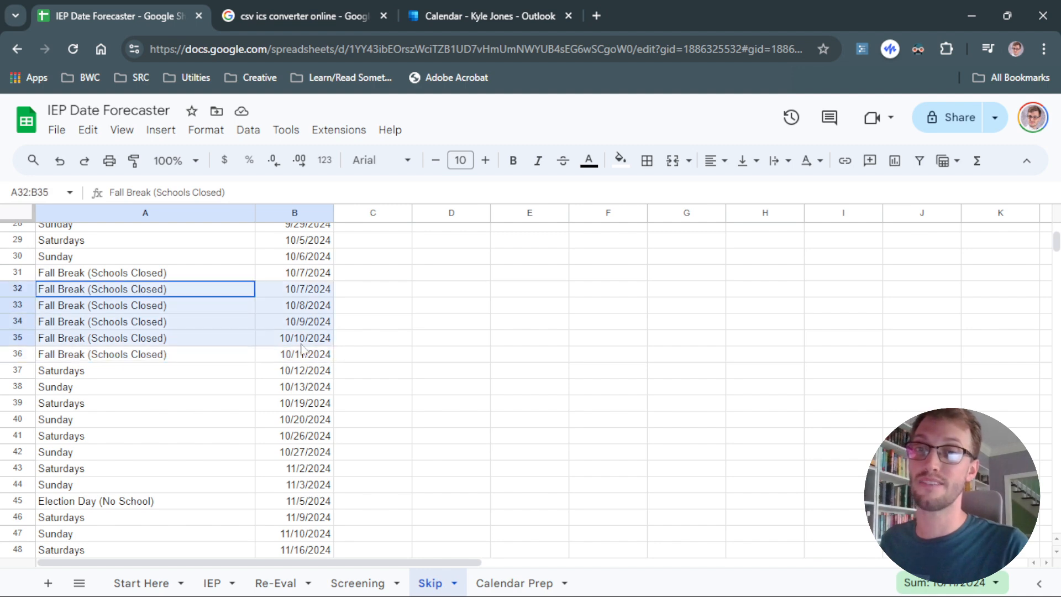
click(277, 374)
scroll(220, 372, down, 20)
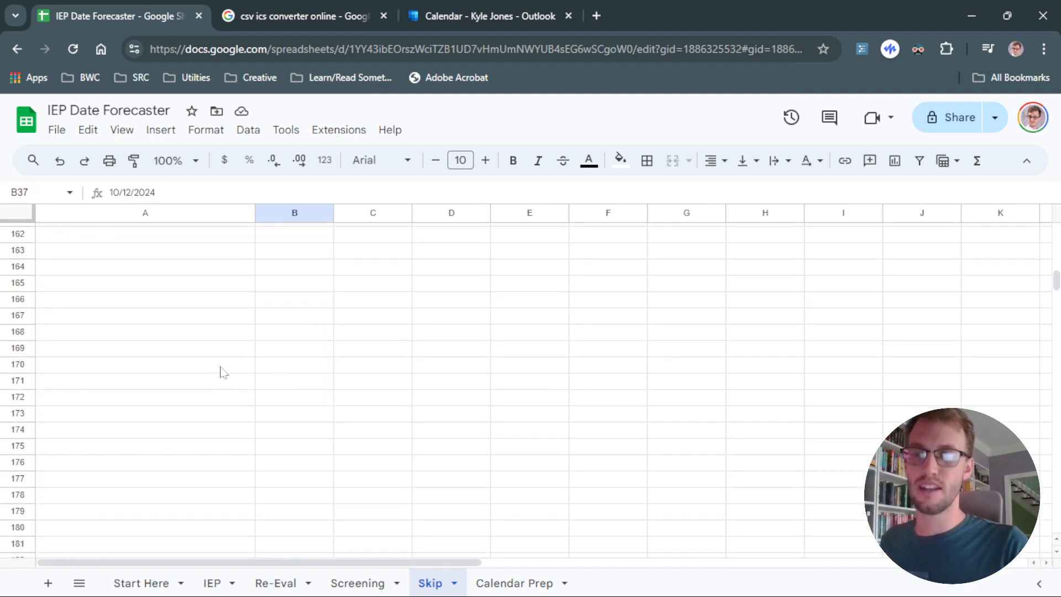
Add Saturday entries dated 9/28/2024 and 10/5/2024 in rows 148 and 149 of the Skip list.
scroll(220, 372, up, 6)
click(211, 317)
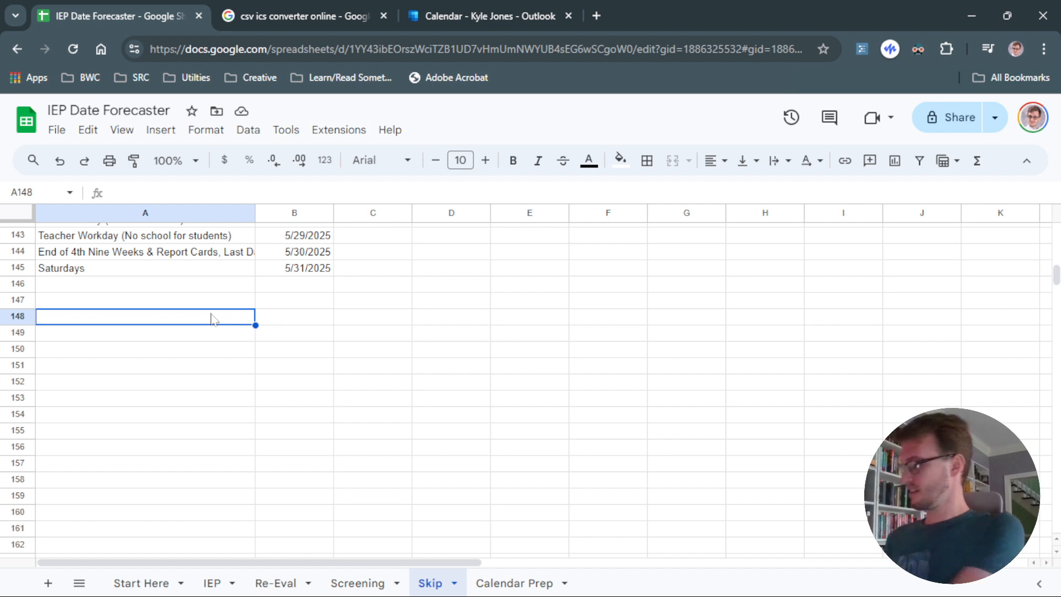
text(Saturday)
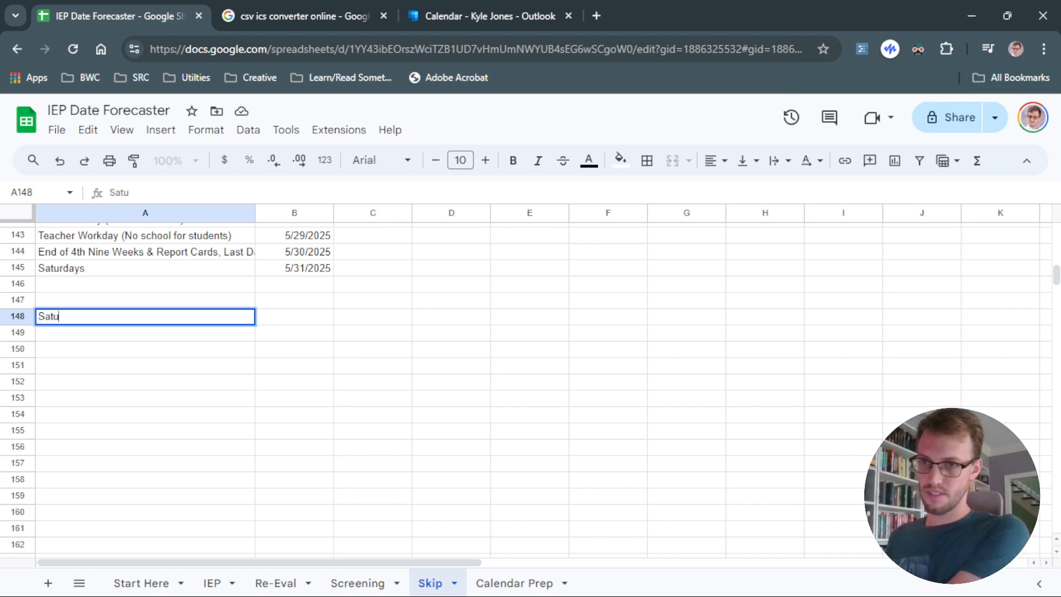
key(Return)
text(Saturday)
click(363, 404)
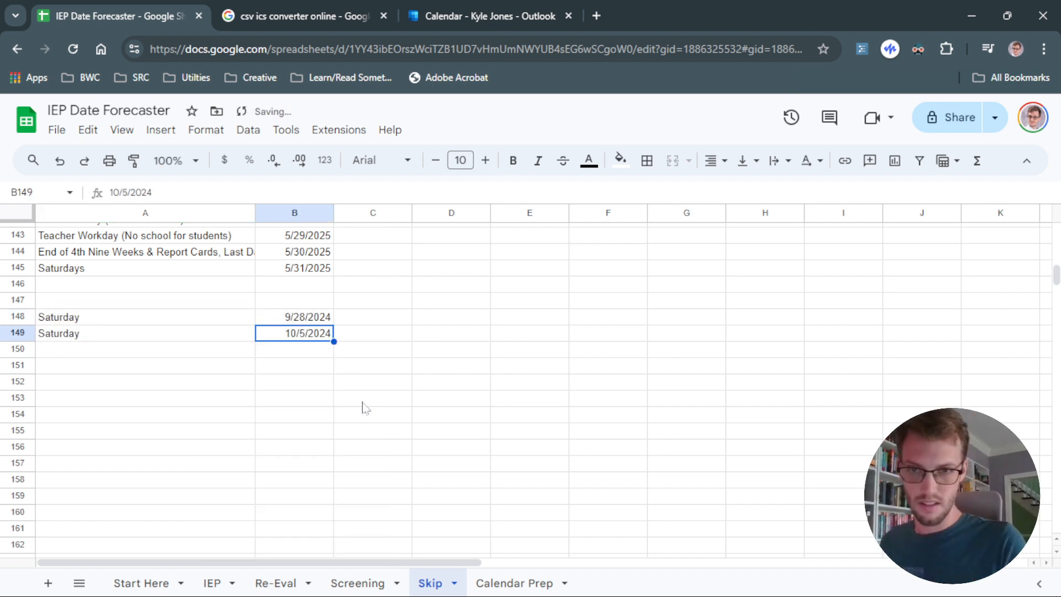
Extend the Saturday dates weekly down to 11/16/2024 in row 155 and fill the Saturday label alongside them.
click(374, 352)
drag(320, 323, 315, 338)
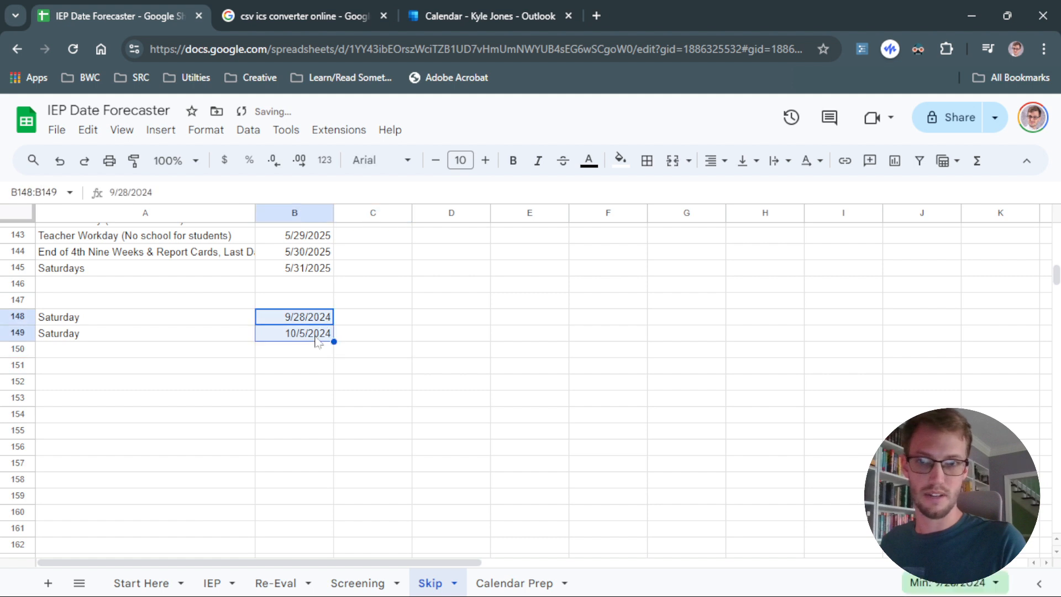
click(337, 337)
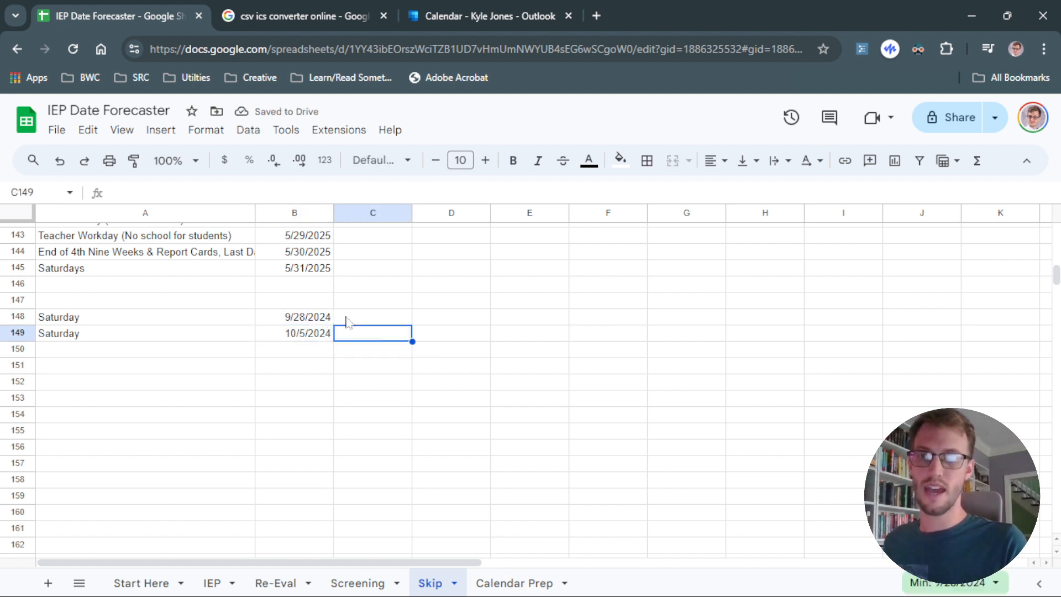
drag(316, 319, 314, 336)
click(327, 305)
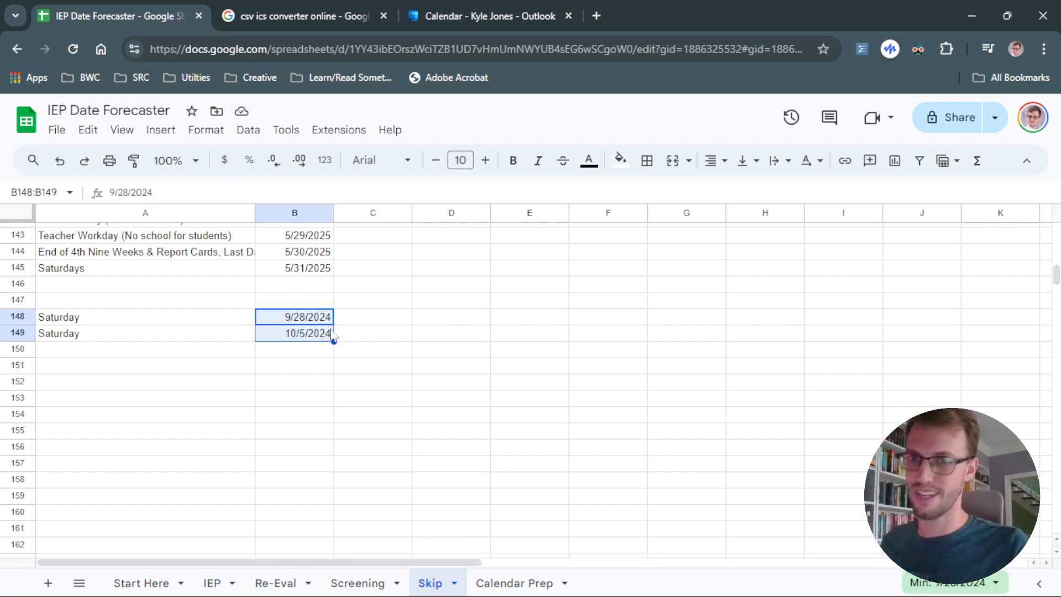
drag(332, 341, 334, 437)
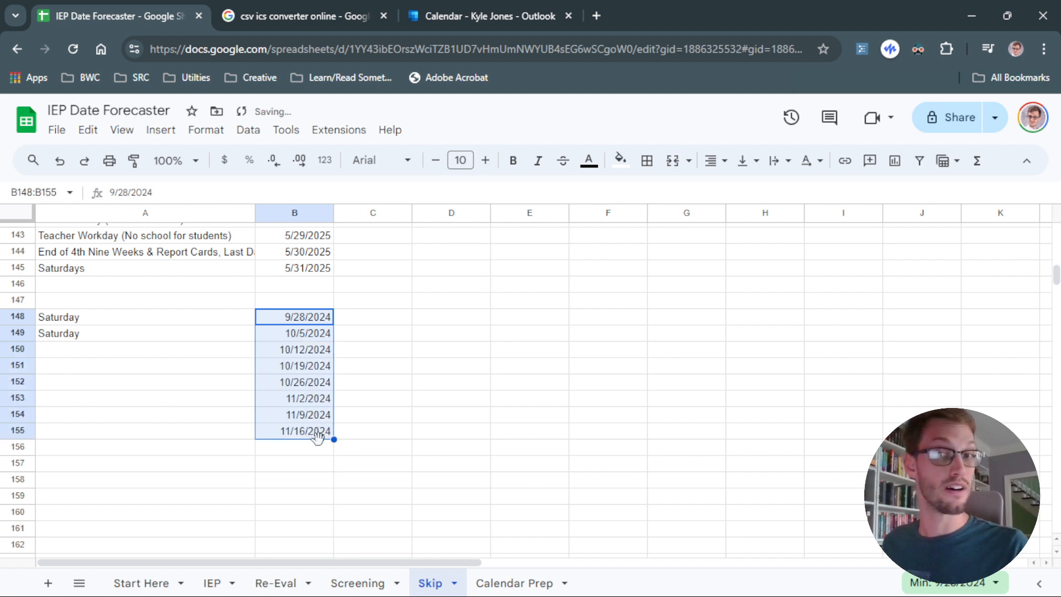
click(356, 445)
drag(185, 318, 256, 437)
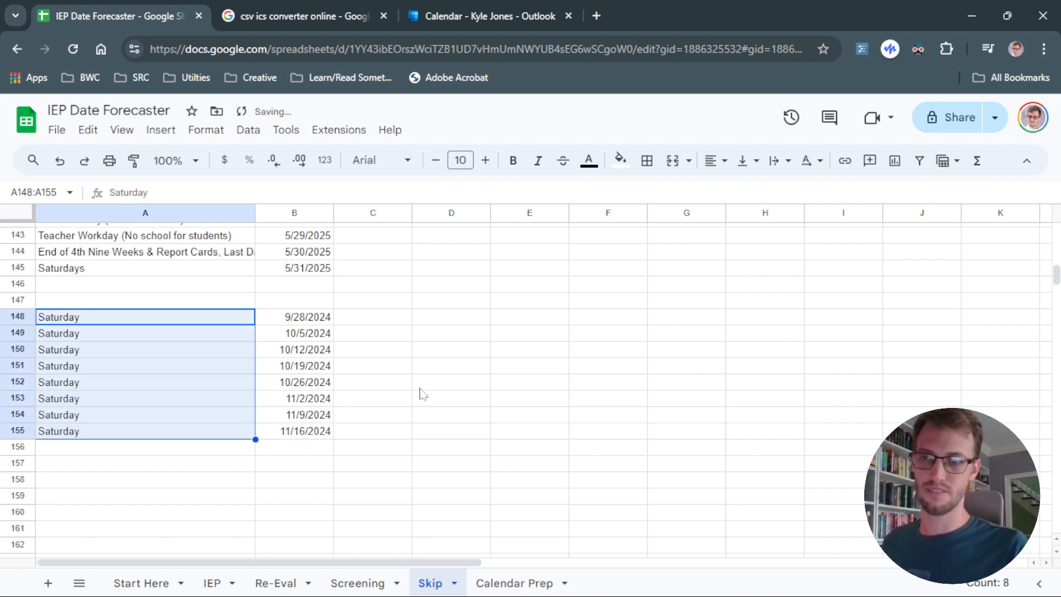
click(428, 381)
Add Sunday rows with weekly dates from 12/22/2024 to 3/2/2025 in rows 162 to 172.
click(326, 434)
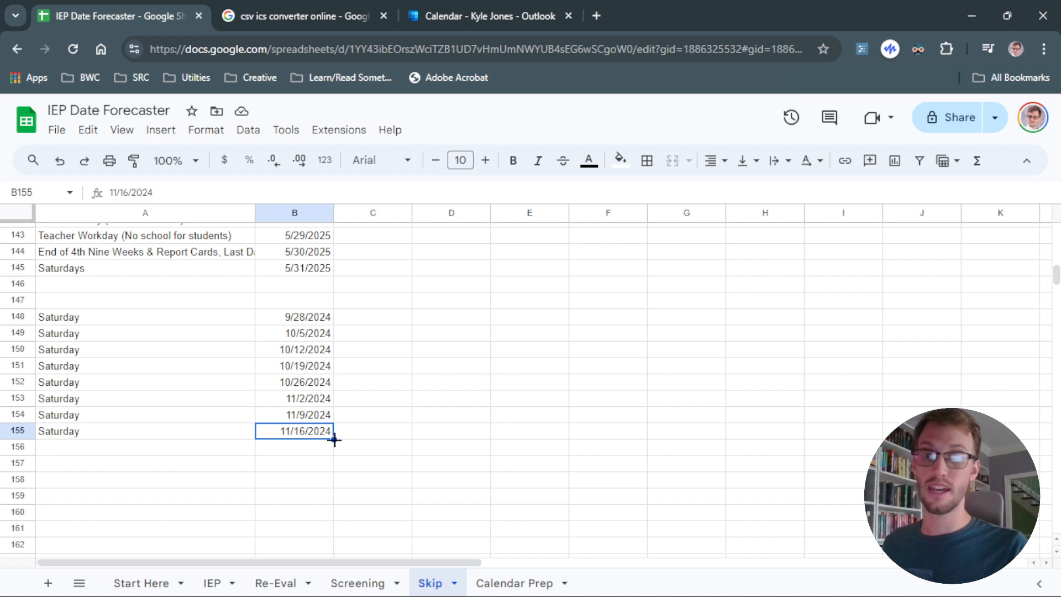
drag(334, 439, 393, 502)
drag(319, 448, 311, 504)
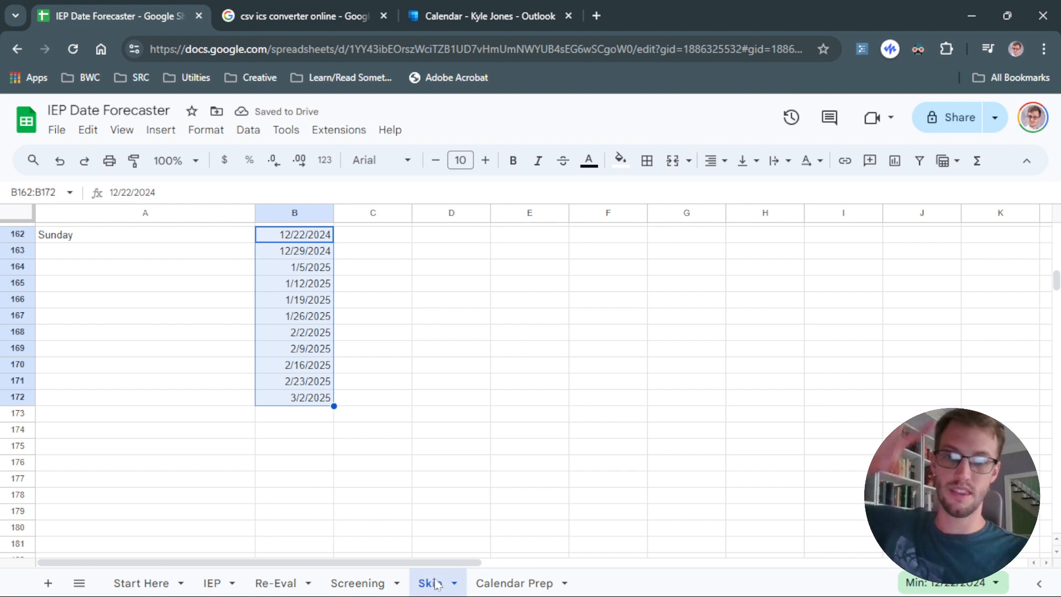
Open the Holiday Error formula in H2 on the IEP sheet to examine its Skip!B4:B200 range.
click(213, 583)
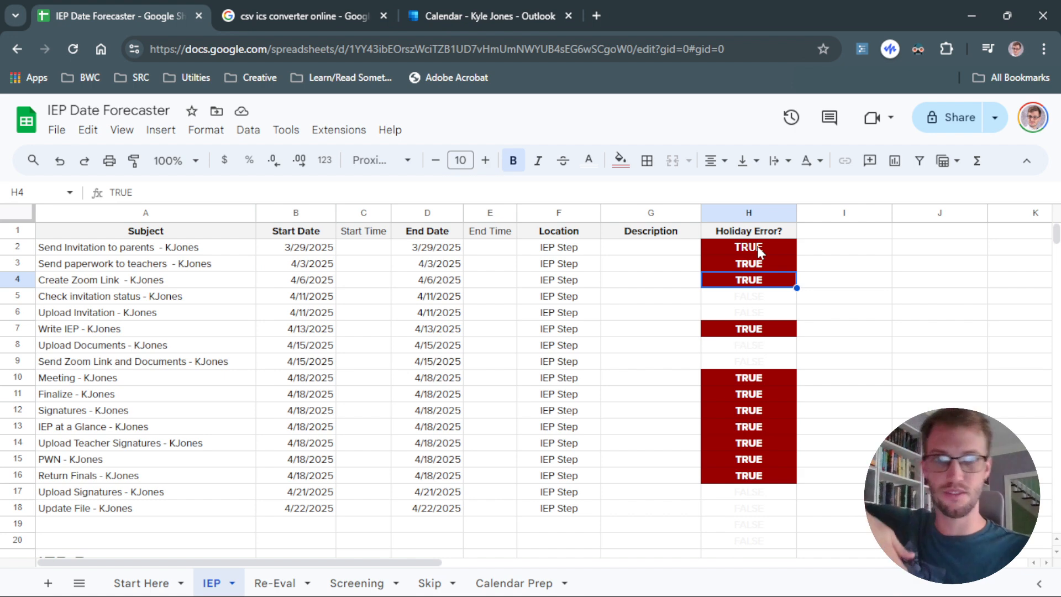
click(430, 583)
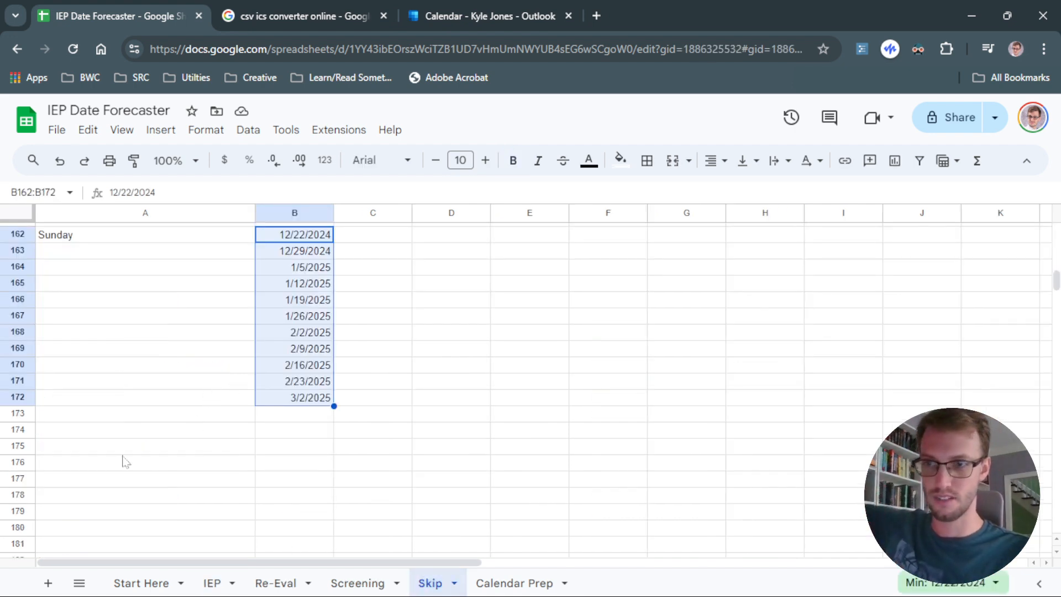
click(215, 585)
click(733, 250)
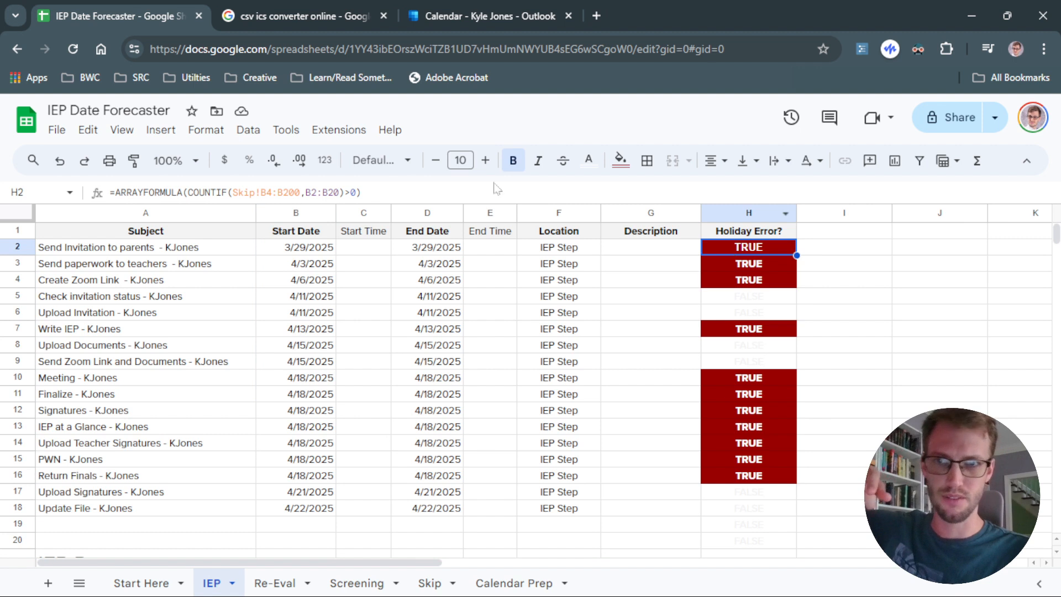
drag(283, 192, 294, 192)
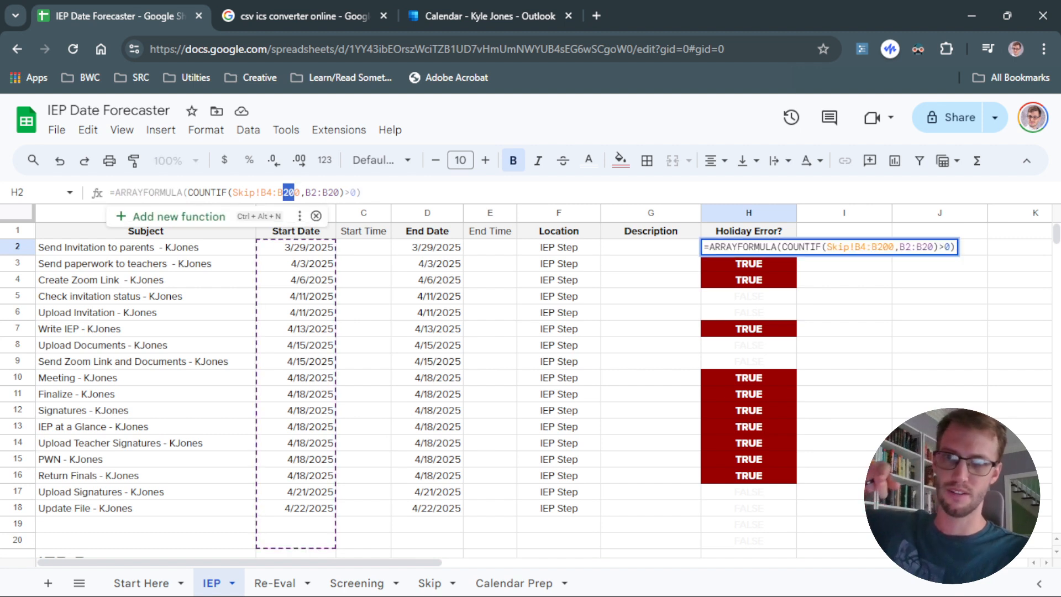
click(334, 192)
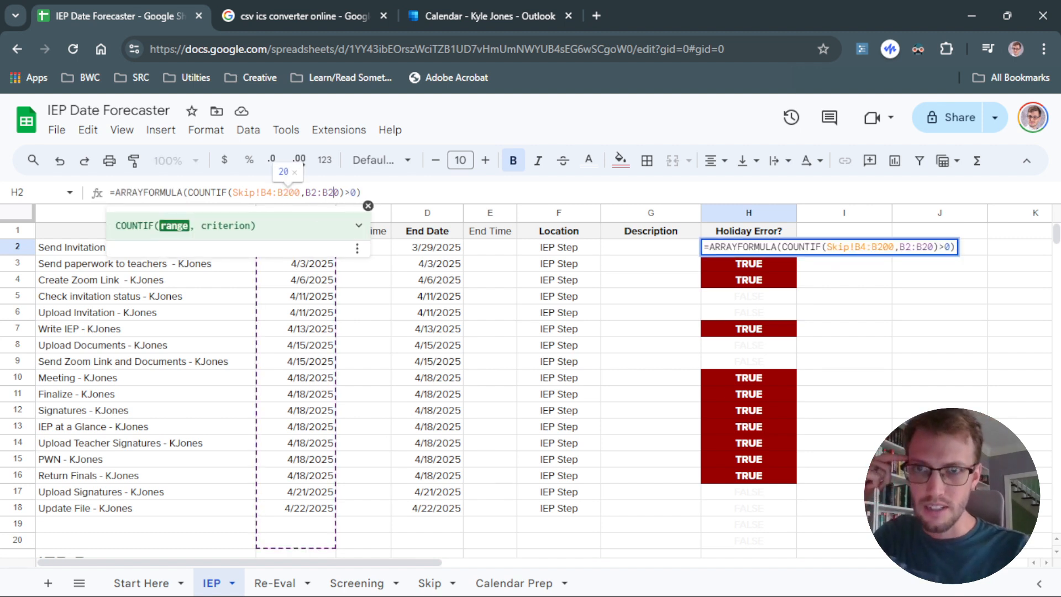
Fill row 201 of the Skip sheet, columns A to D, with red to mark the end of the checked range.
click(429, 583)
scroll(210, 428, down, 5)
scroll(215, 422, down, 5)
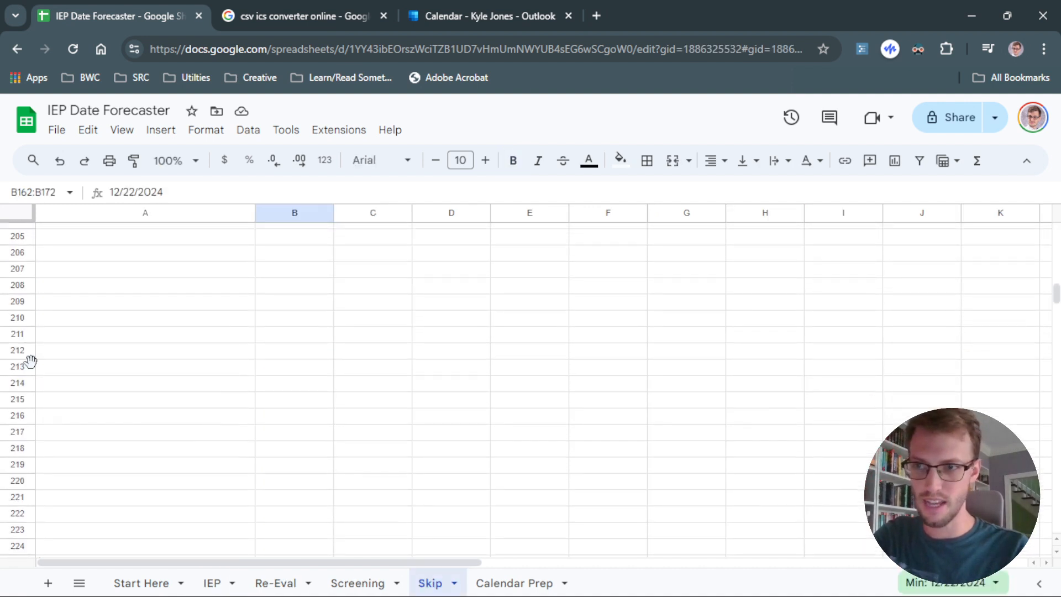
scroll(52, 346, up, 3)
drag(37, 408, 472, 413)
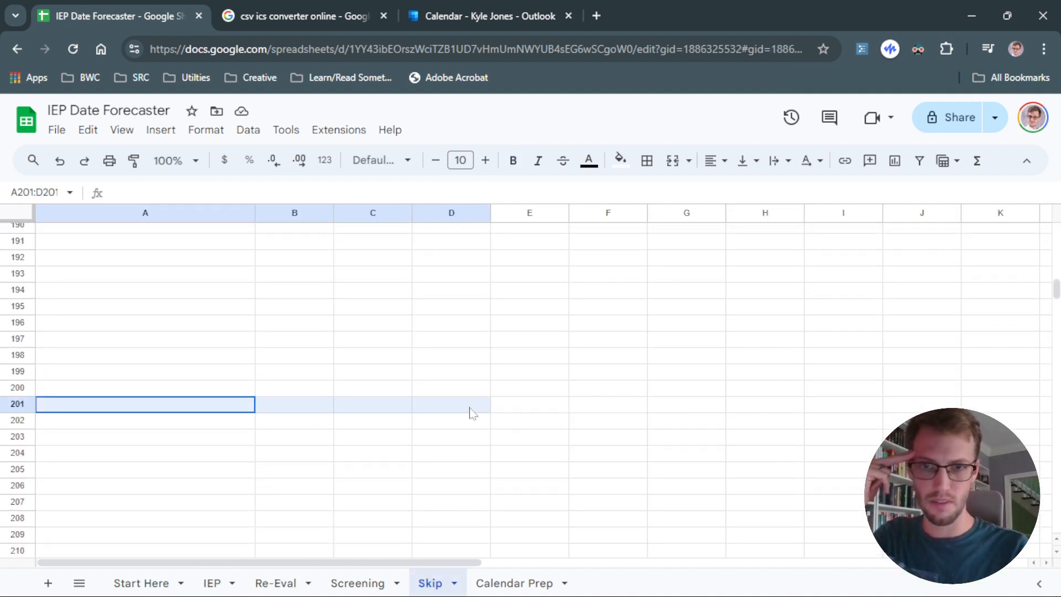
click(620, 160)
click(635, 235)
click(451, 306)
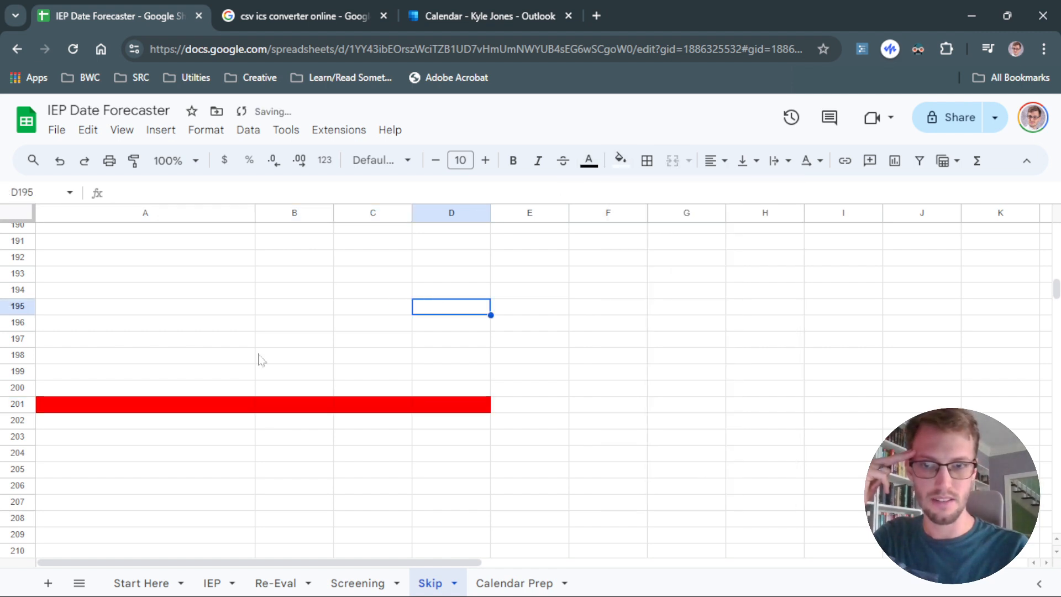
Examine the IEP sheet's start date formulas, day differences and the Start Here meeting date they reference.
click(212, 583)
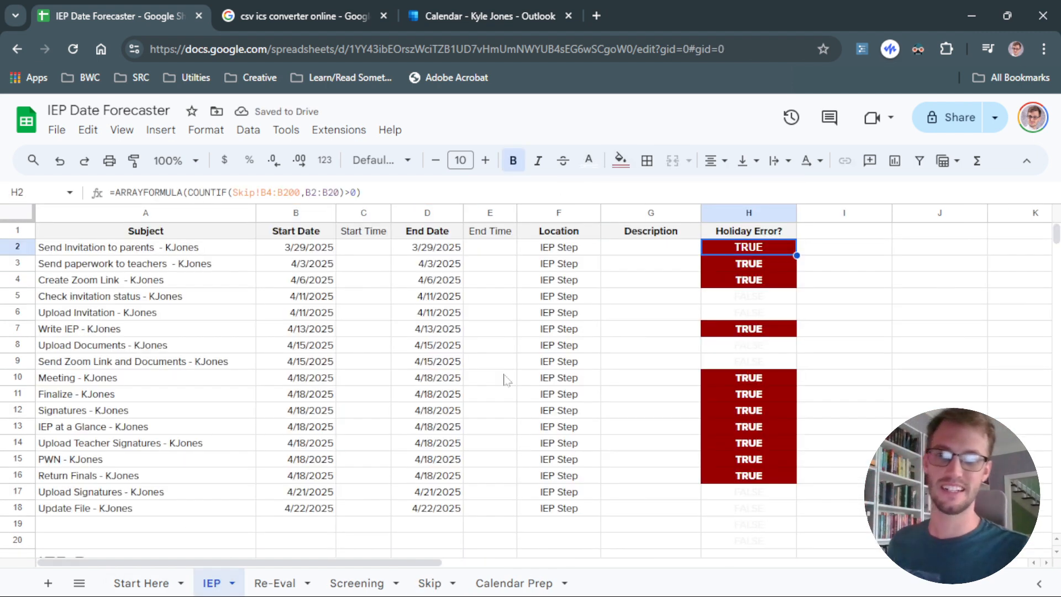
click(430, 583)
scroll(364, 475, up, 10)
scroll(364, 476, down, 15)
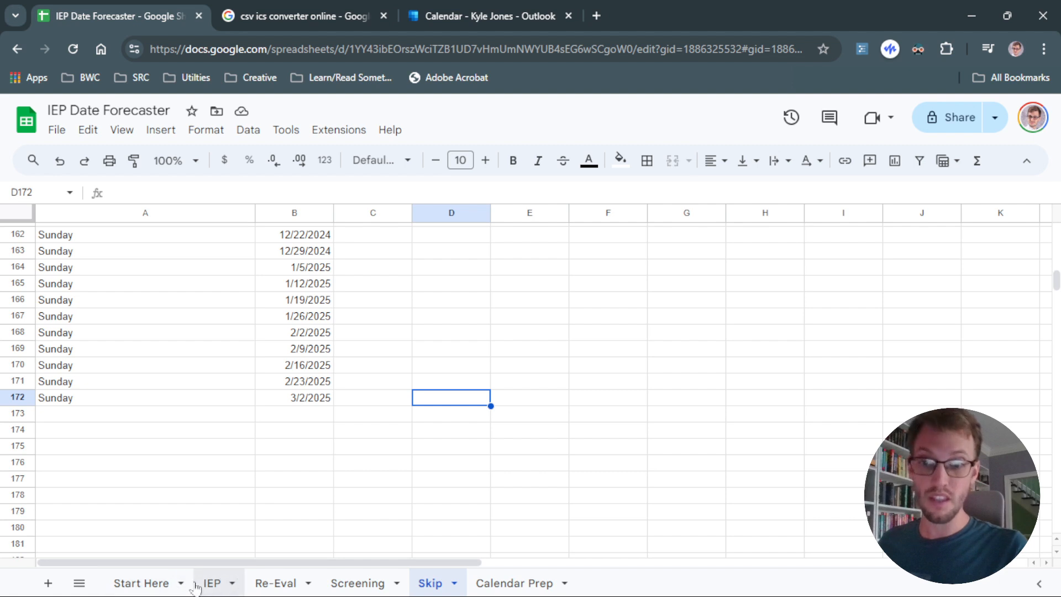
click(212, 583)
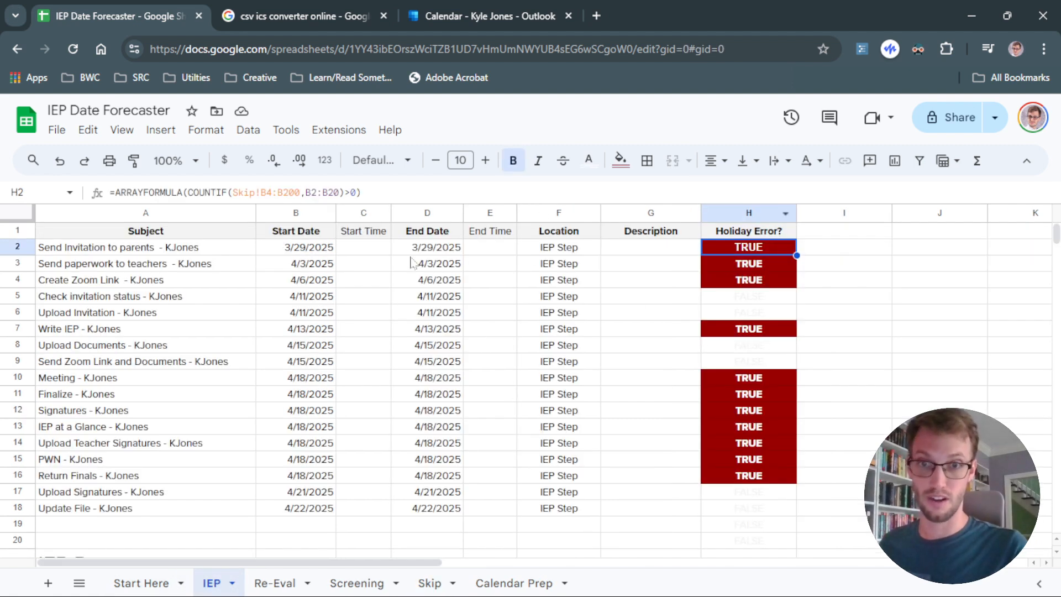
scroll(358, 361, down, 5)
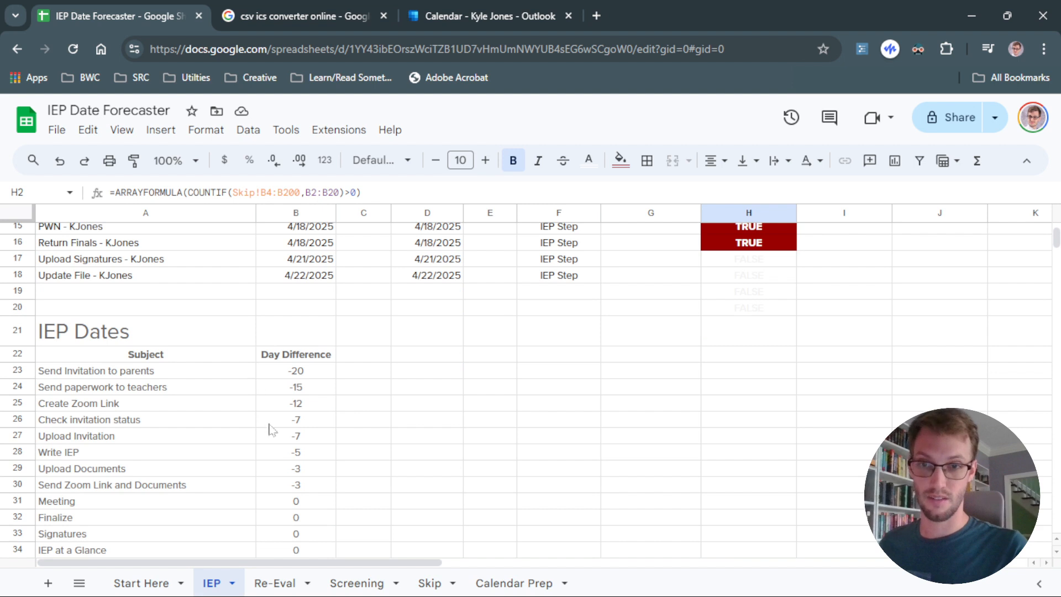
click(279, 421)
scroll(291, 459, up, 2)
scroll(296, 503, up, 4)
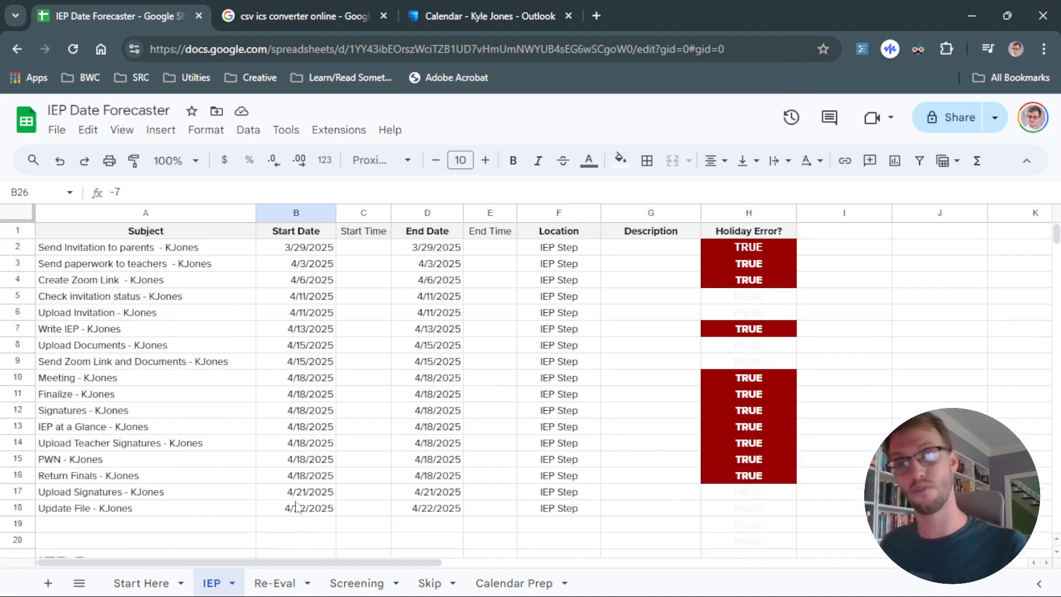
click(298, 330)
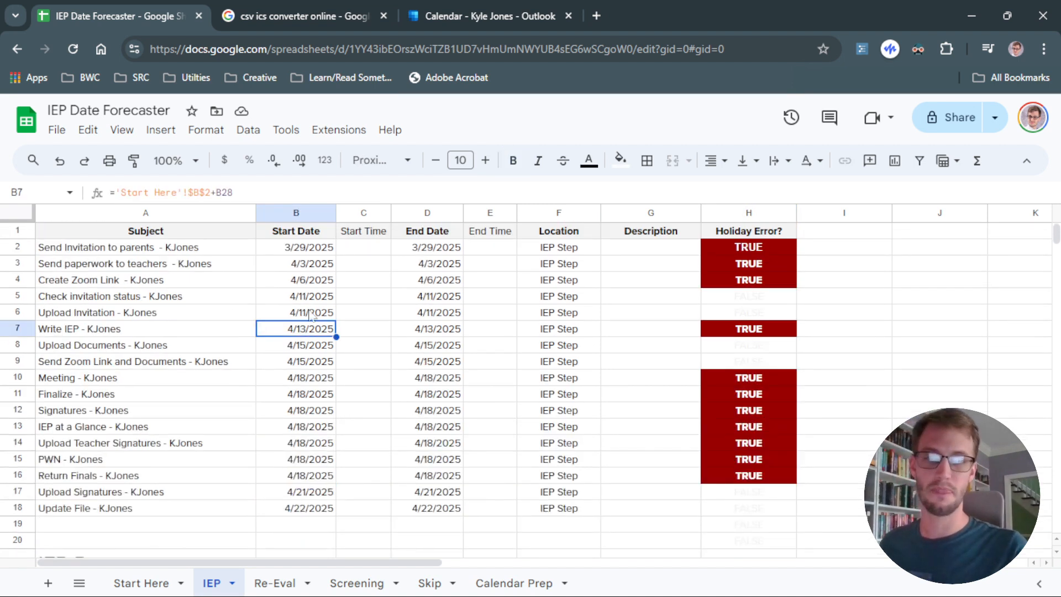
click(225, 540)
click(299, 546)
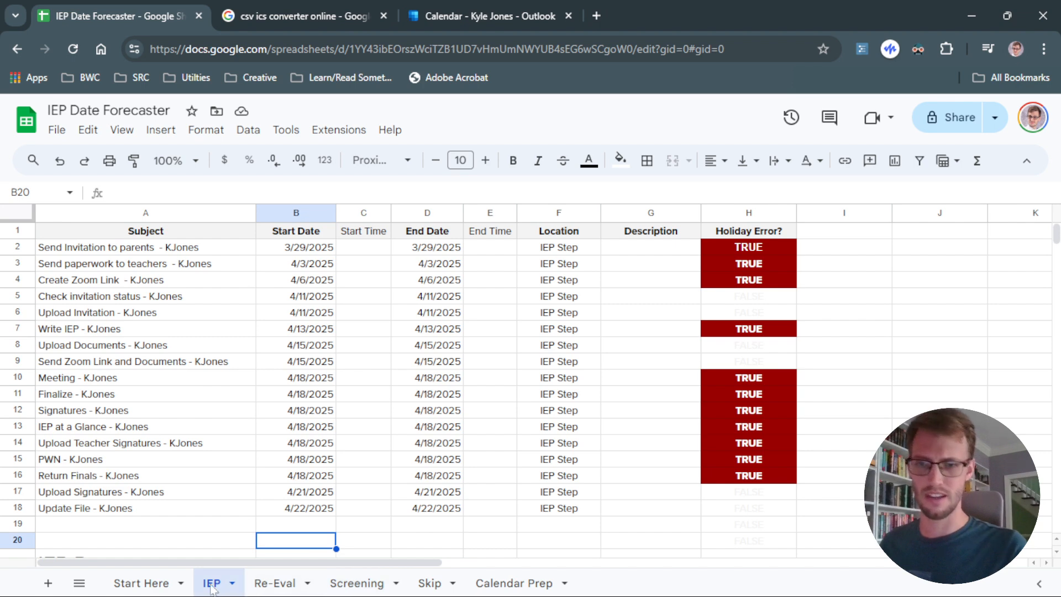
click(142, 583)
click(335, 281)
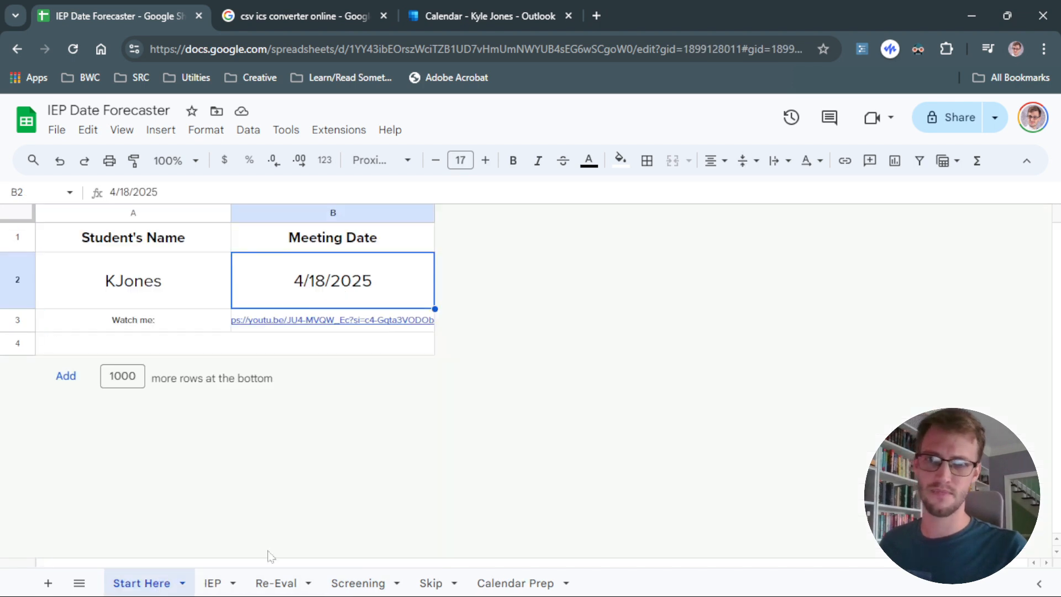
click(214, 581)
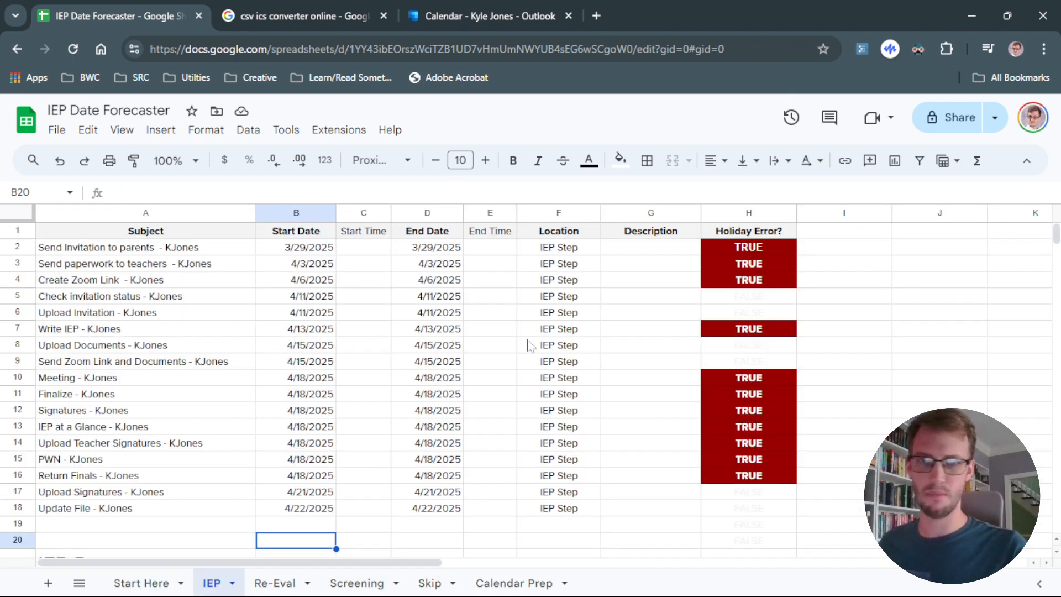
Copy the IEP task table from A2 to G18.
drag(188, 247, 598, 511)
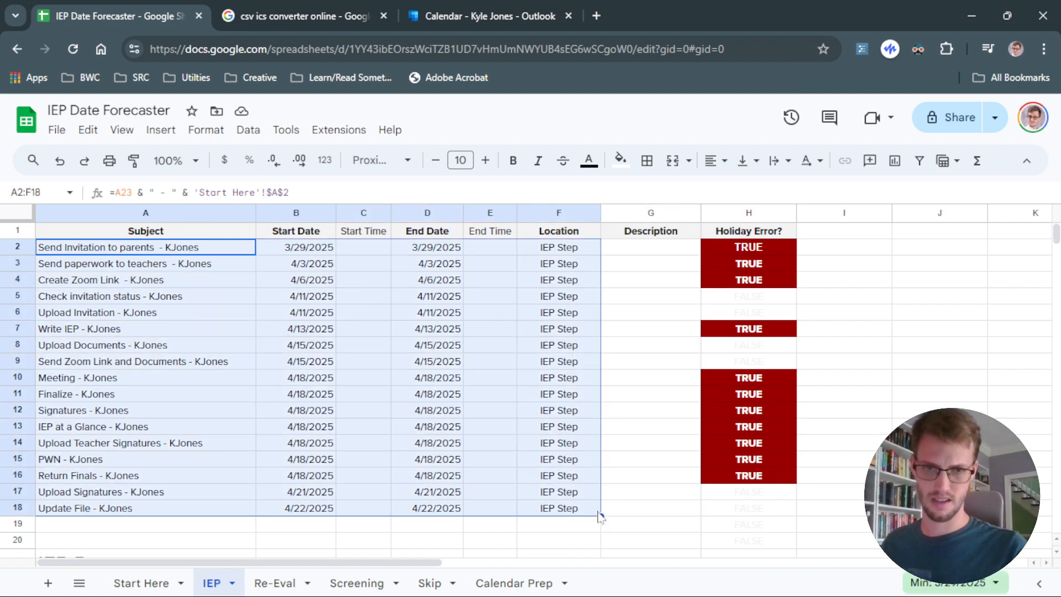
click(223, 351)
drag(188, 248, 596, 514)
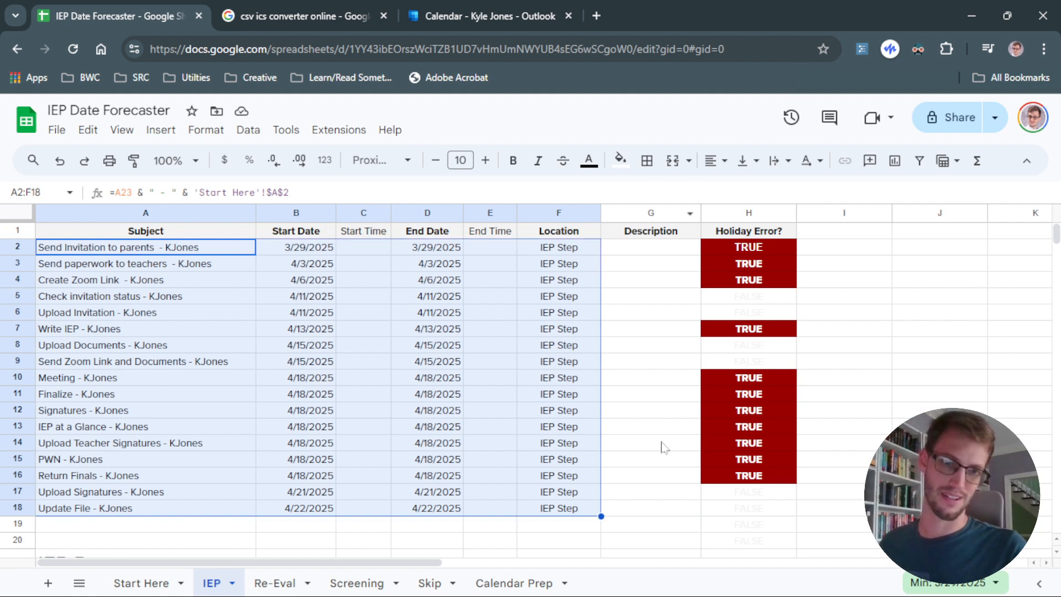
shift+click(627, 508)
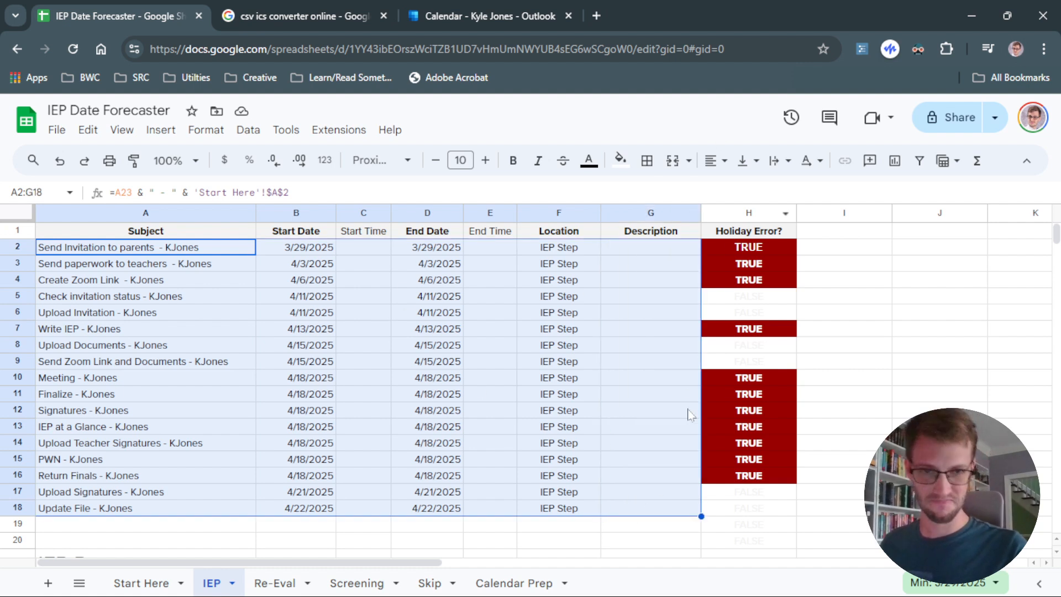
right_click(583, 328)
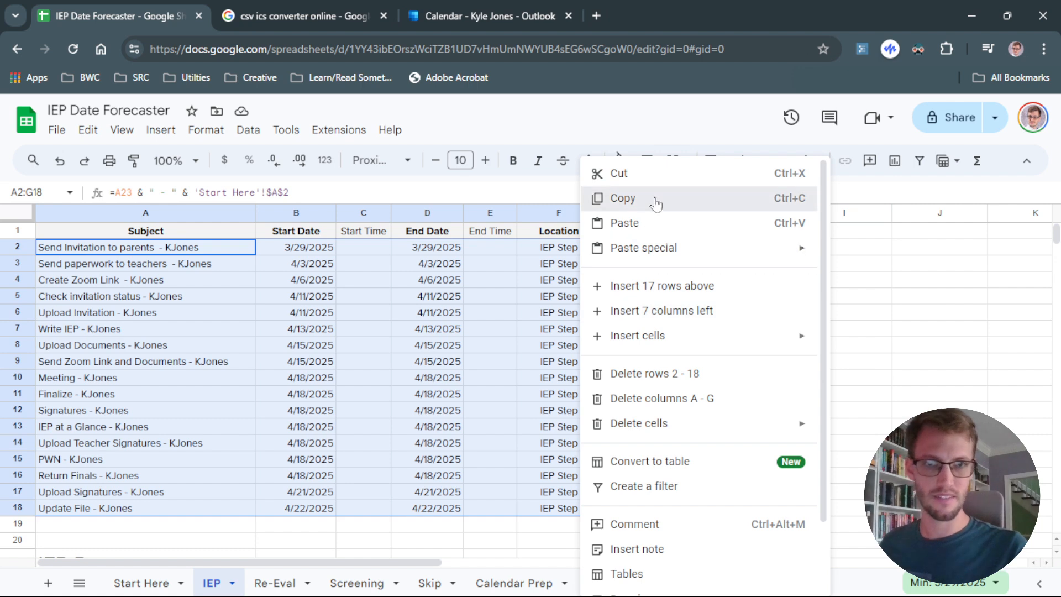
click(608, 199)
Paste the copied tasks as values only into cell A2 of the Calendar Prep sheet.
click(523, 584)
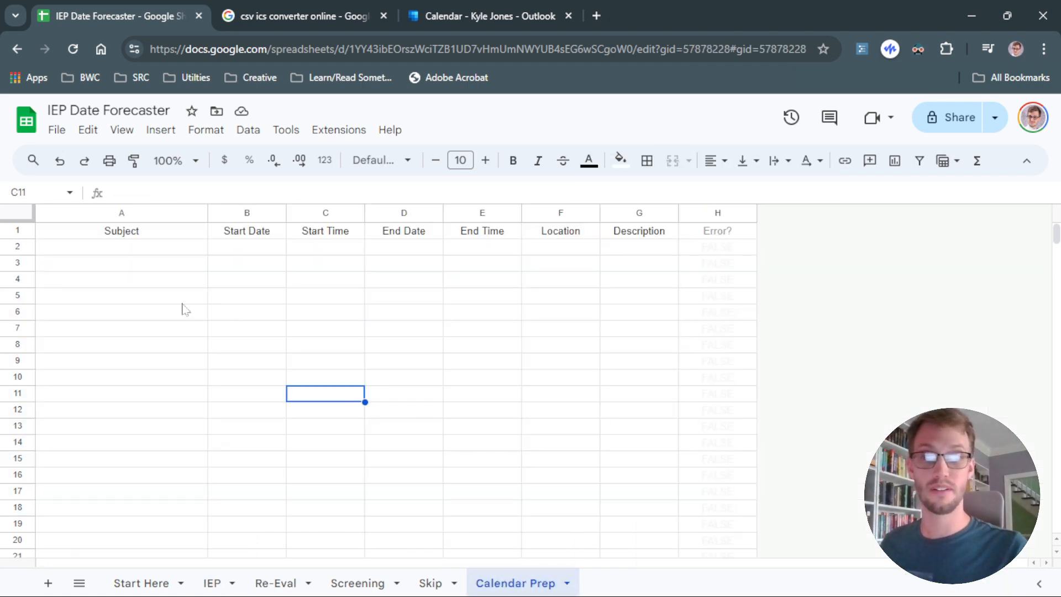
click(161, 260)
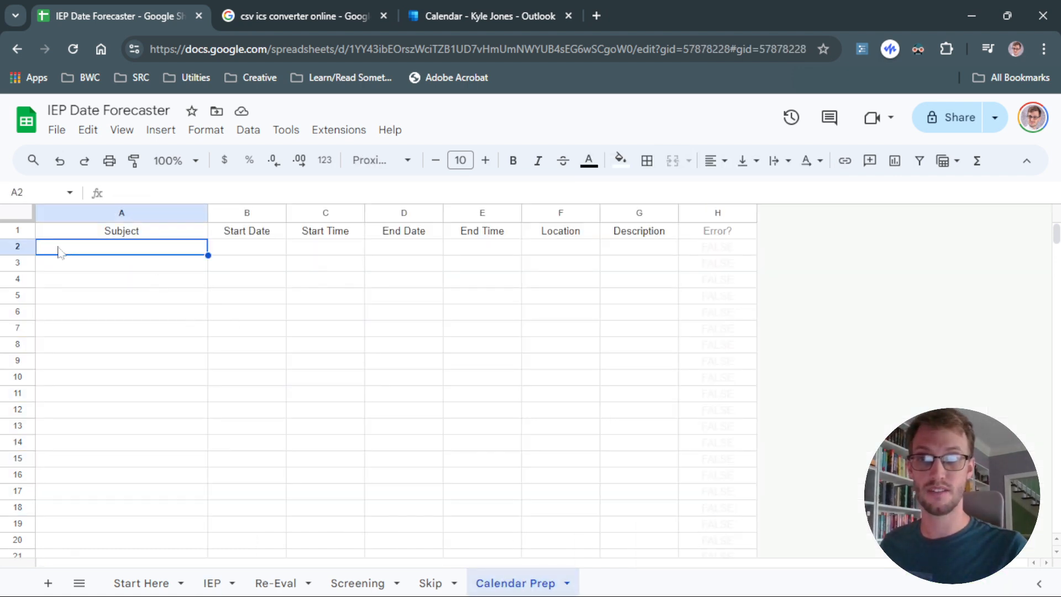
right_click(58, 251)
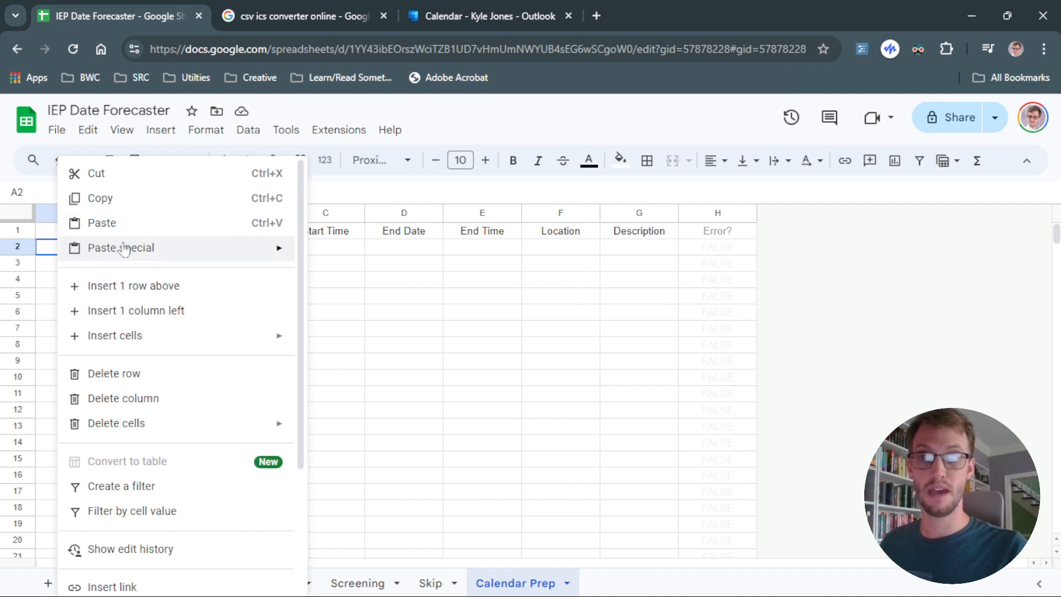
mouse_move(123, 249)
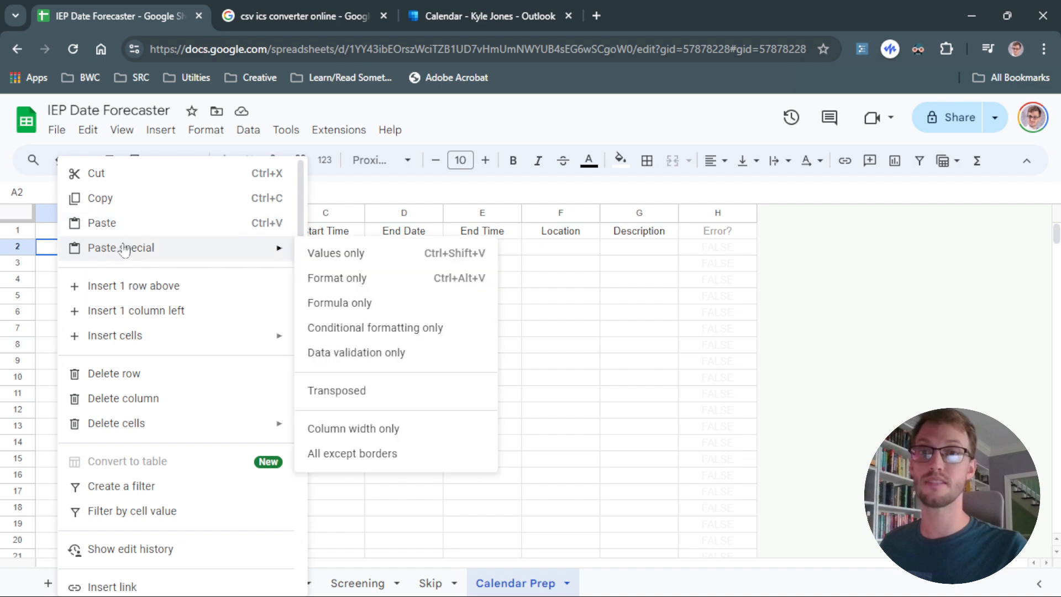
click(352, 254)
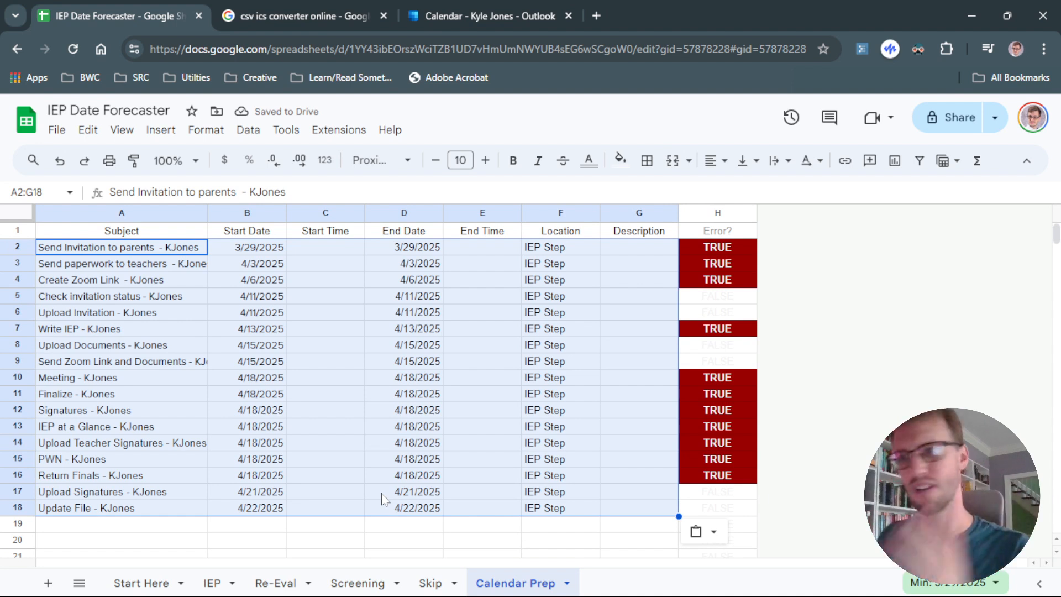
Move the first flagged tasks off skip days, setting their start dates to 3/28/2025, 3/27/2025 and 3/28/2025.
click(179, 266)
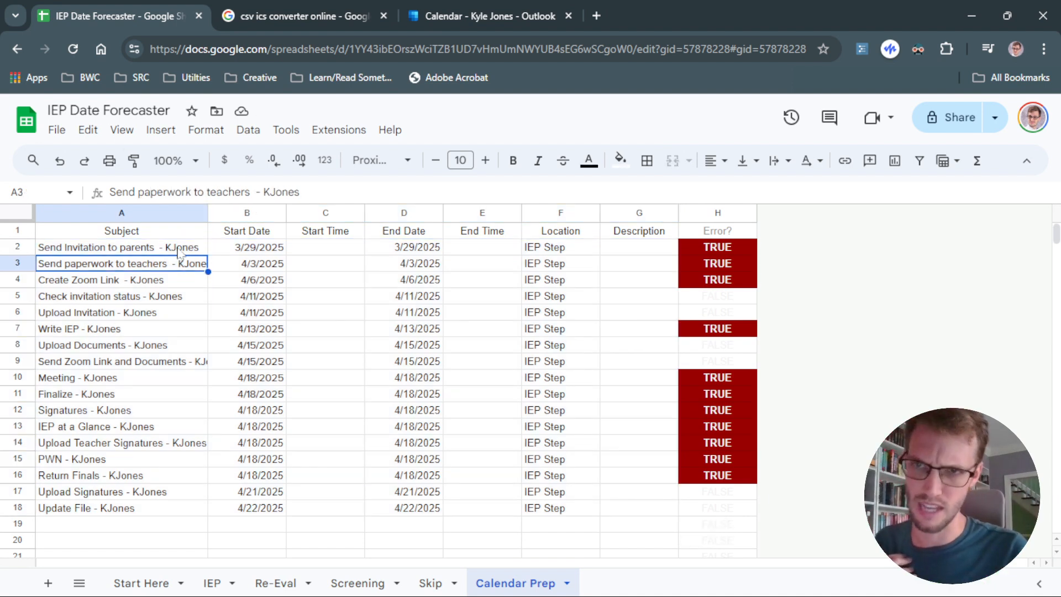
click(178, 249)
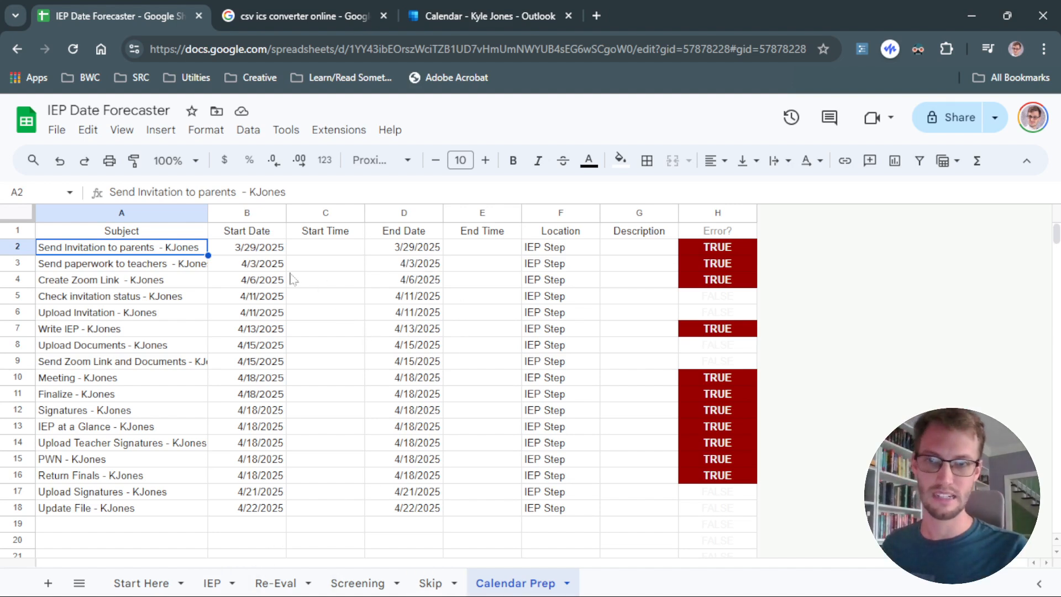
double_click(271, 246)
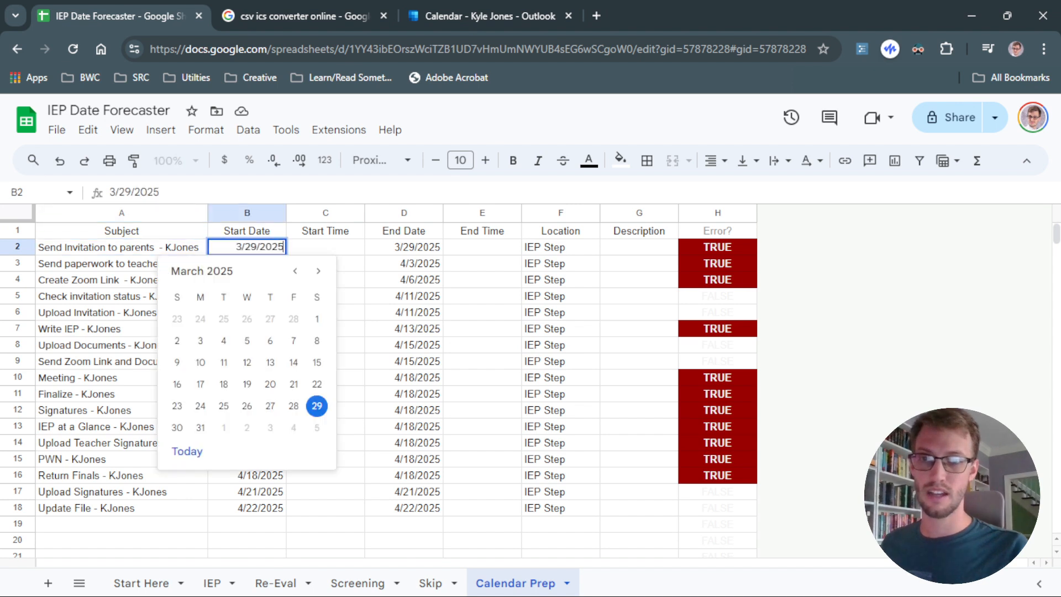
click(293, 407)
double_click(425, 247)
click(448, 402)
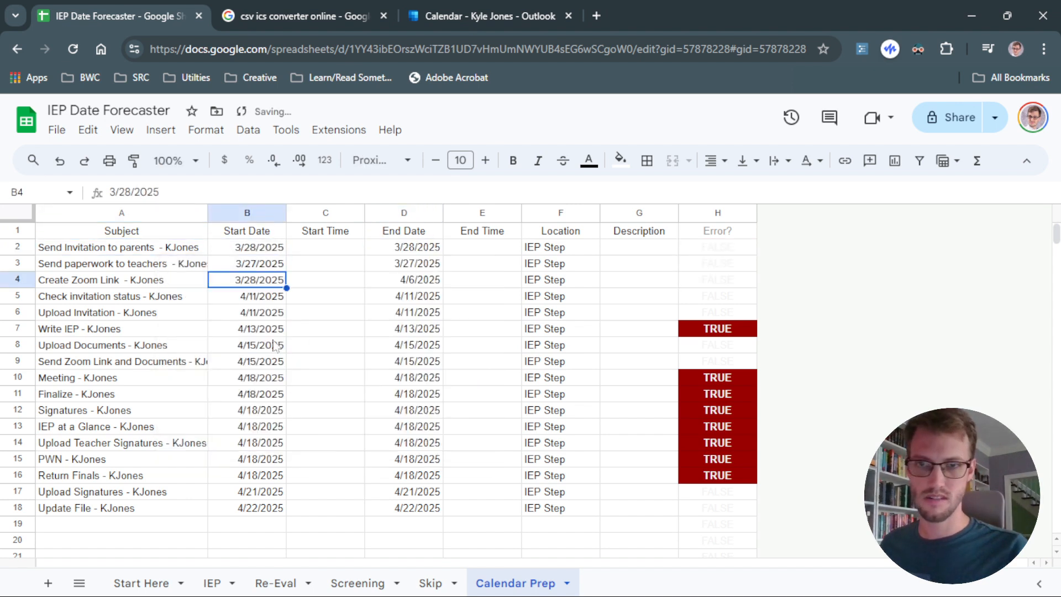
Set Write IEP's start date to 4/11/2025 and the Meeting and Finalize start dates to 4/17/2025.
click(264, 330)
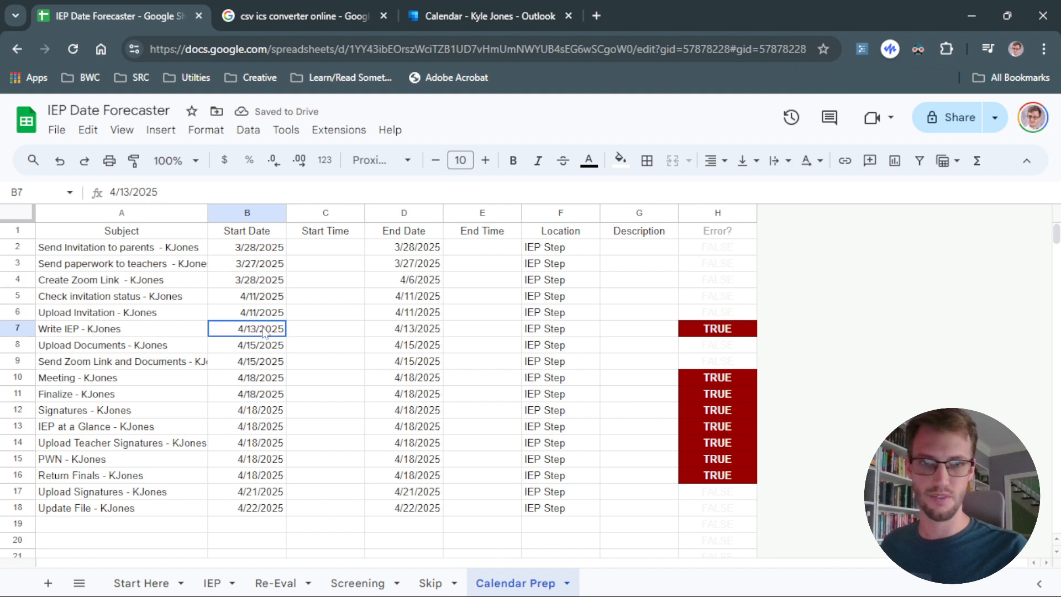
double_click(264, 330)
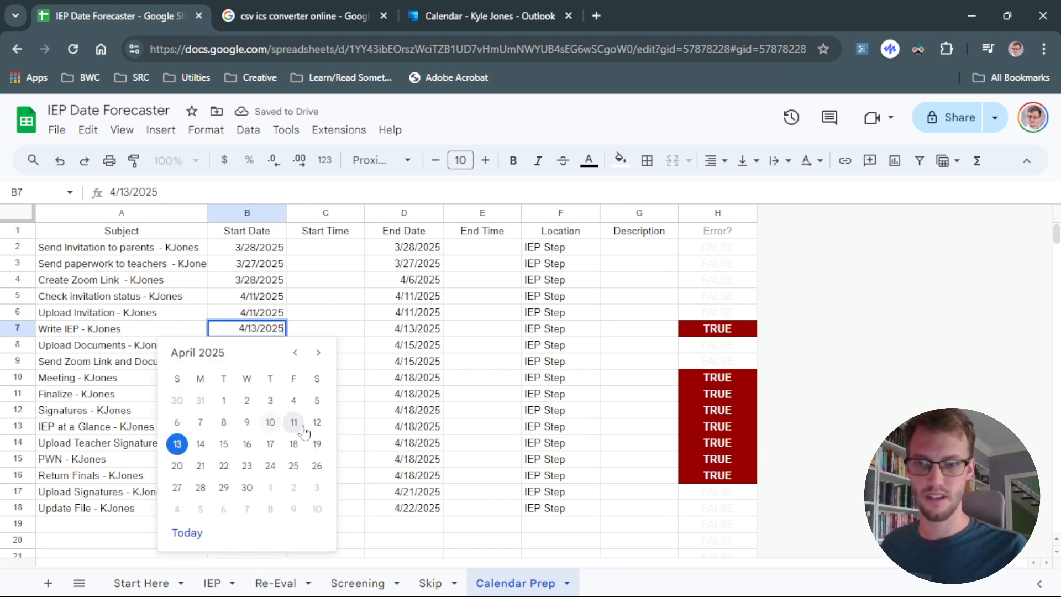
click(293, 440)
double_click(259, 377)
click(270, 263)
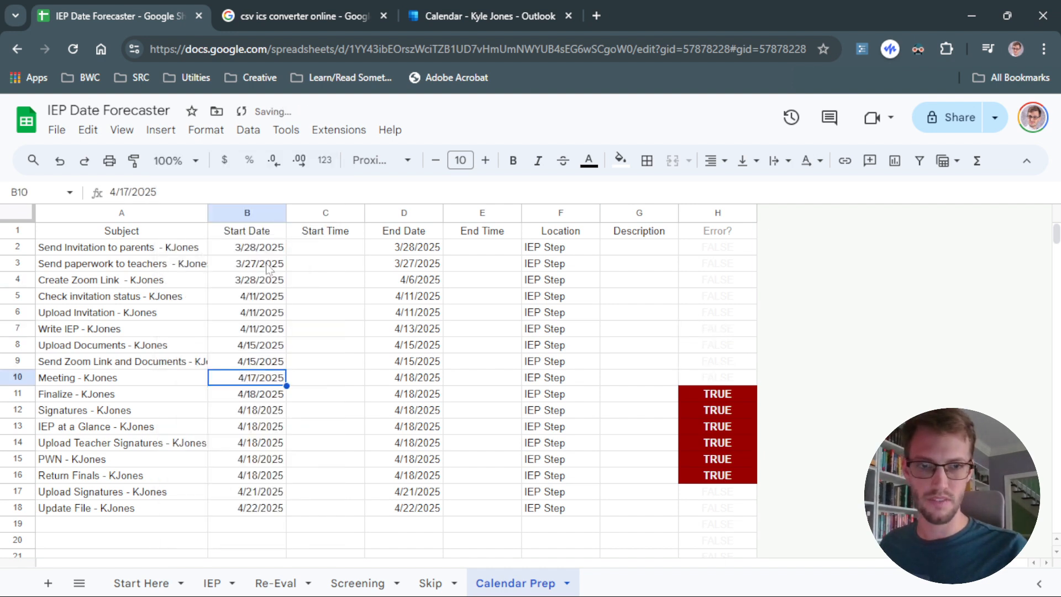
double_click(251, 398)
click(271, 279)
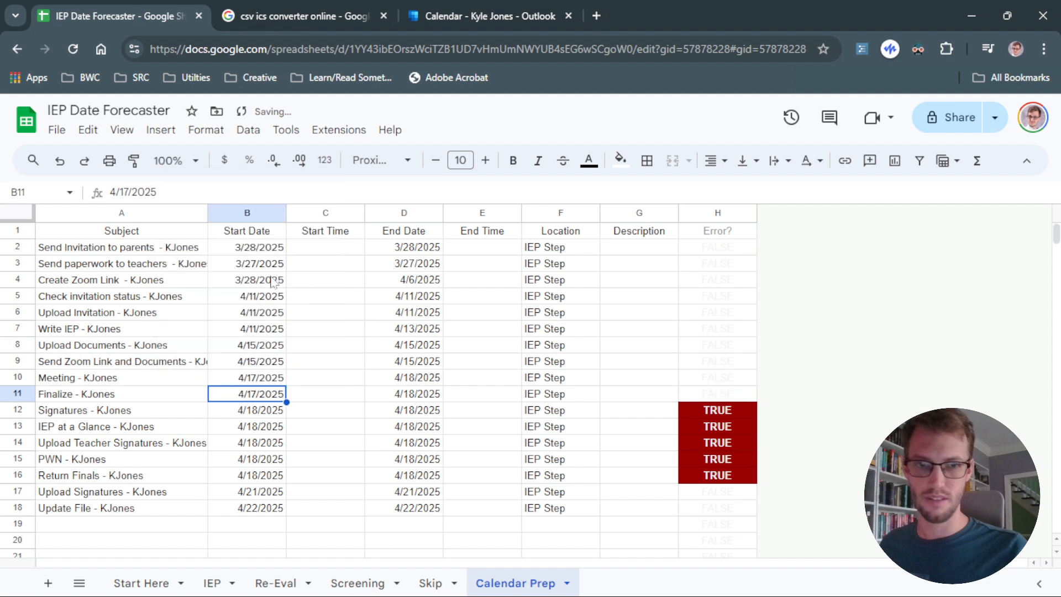
Copy the adjusted start dates in B2:B10 into the matching End Date cells.
click(340, 350)
drag(263, 249, 258, 377)
key(ctrl+c)
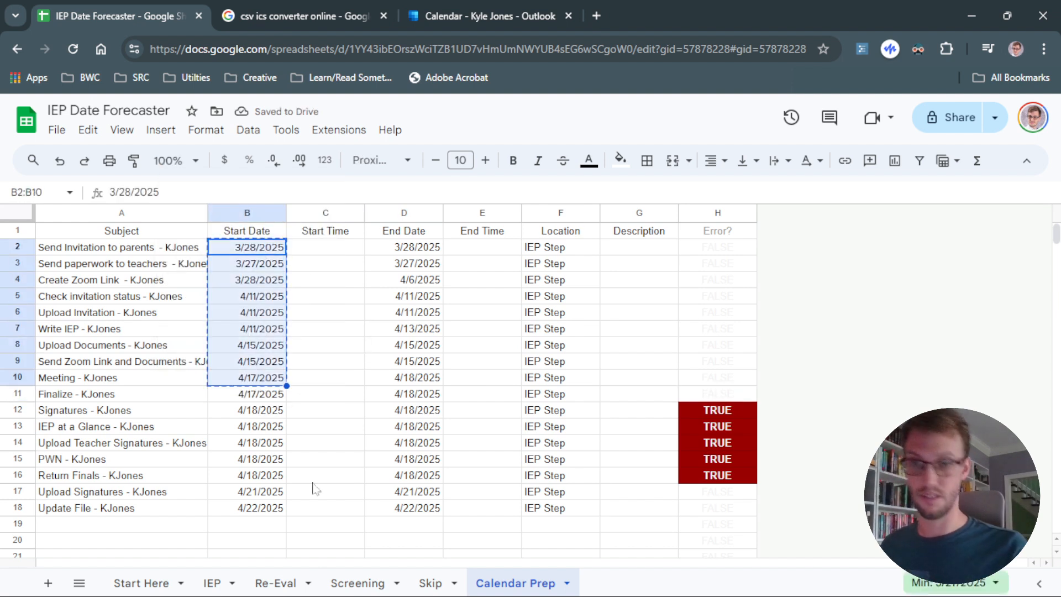
click(420, 251)
key(ctrl+v)
click(402, 313)
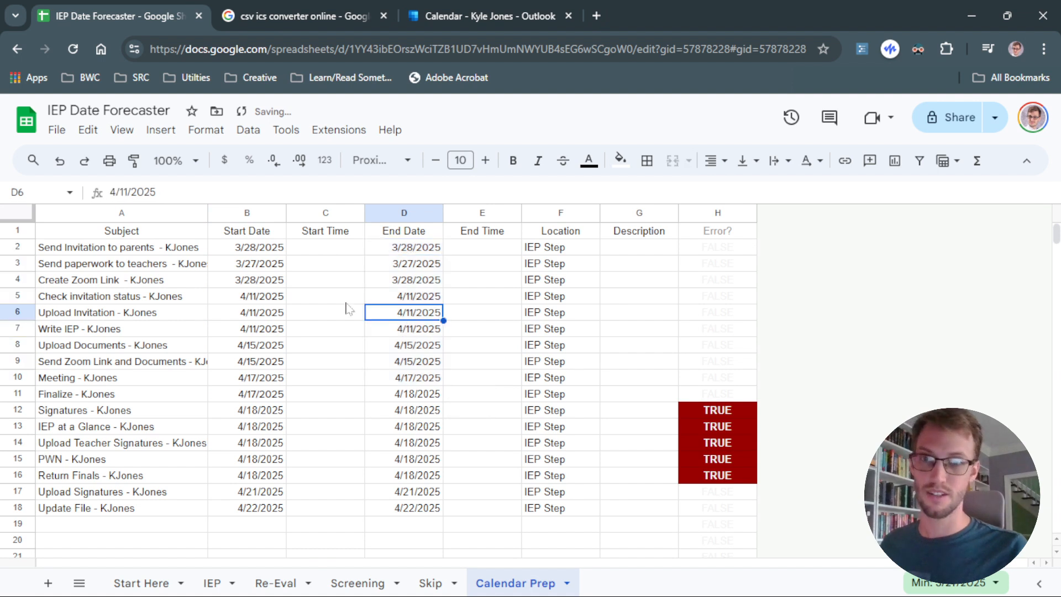
click(415, 265)
click(410, 247)
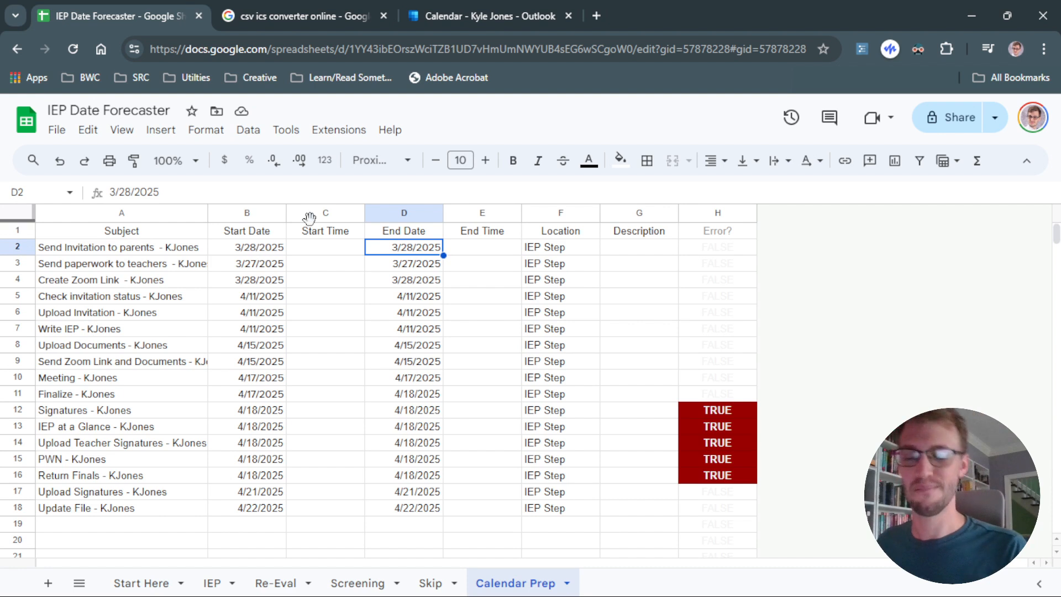
Set the start dates of Signatures through Return Finals to 4/17/2025 and select the whole Start Date column range.
double_click(272, 412)
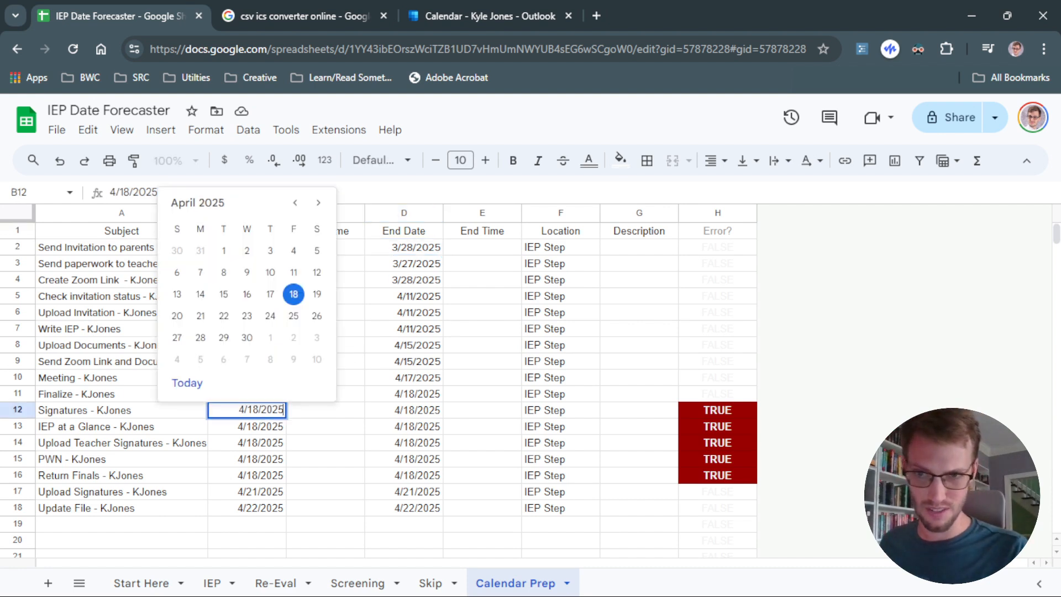
click(270, 315)
click(275, 428)
double_click(275, 428)
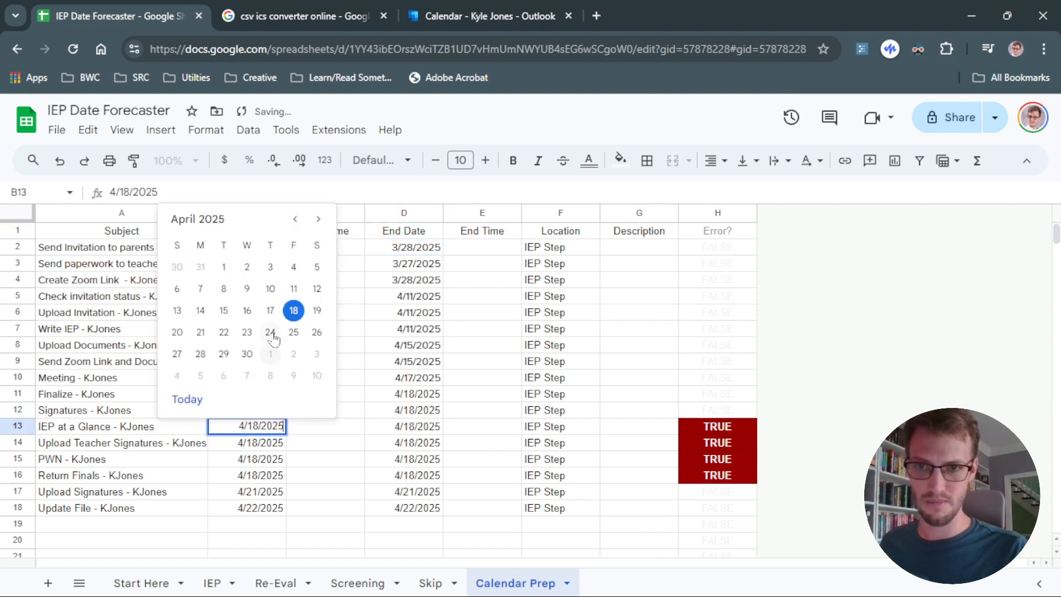
click(270, 332)
drag(247, 247, 248, 513)
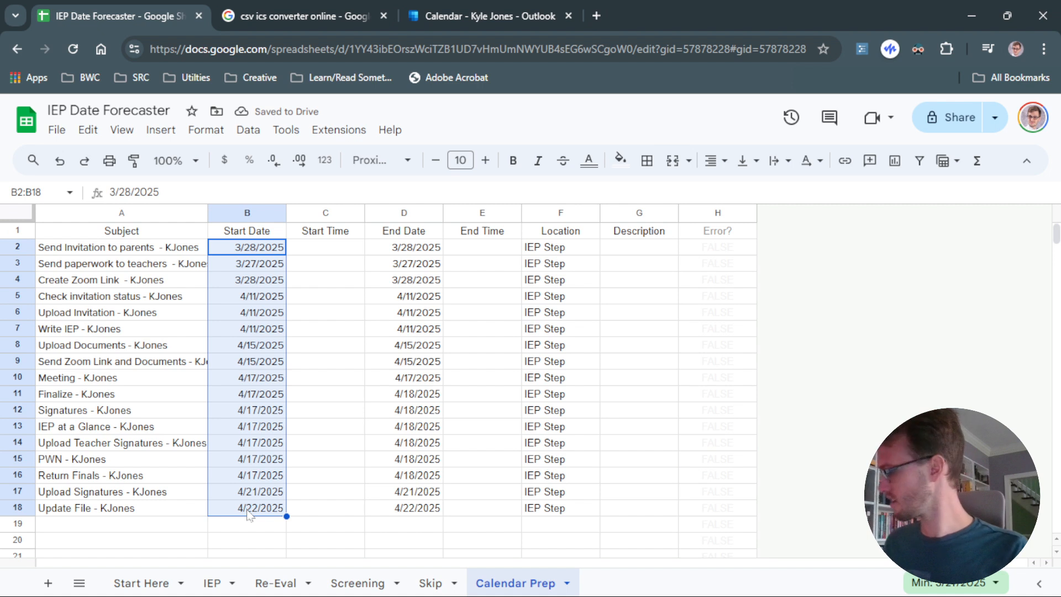
Copy the adjusted start dates in B2:B18 into the End Date cells D2:D18.
key(ctrl+c)
click(405, 251)
key(ctrl+v)
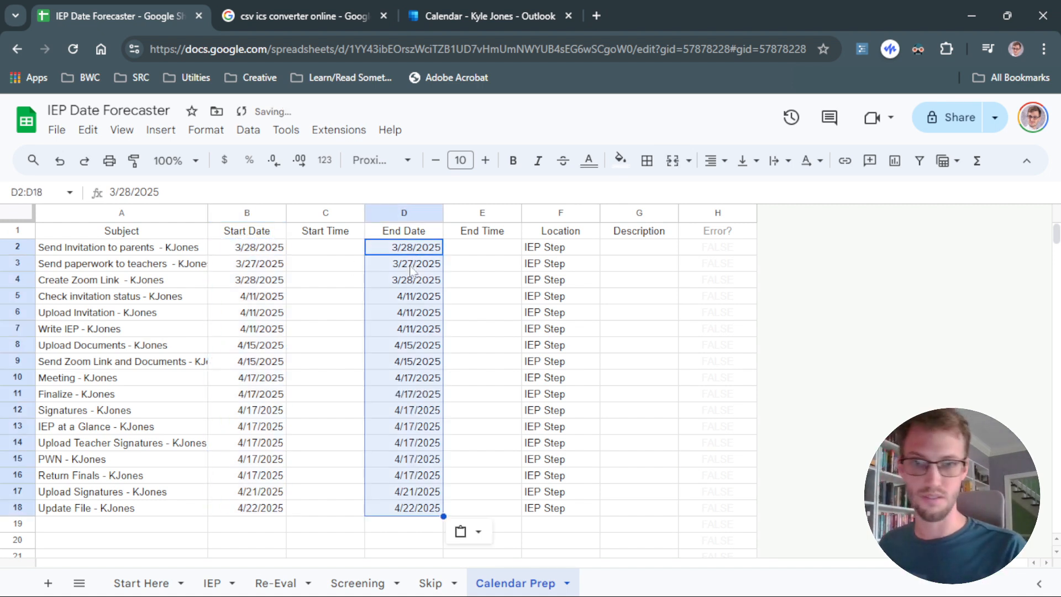
click(390, 525)
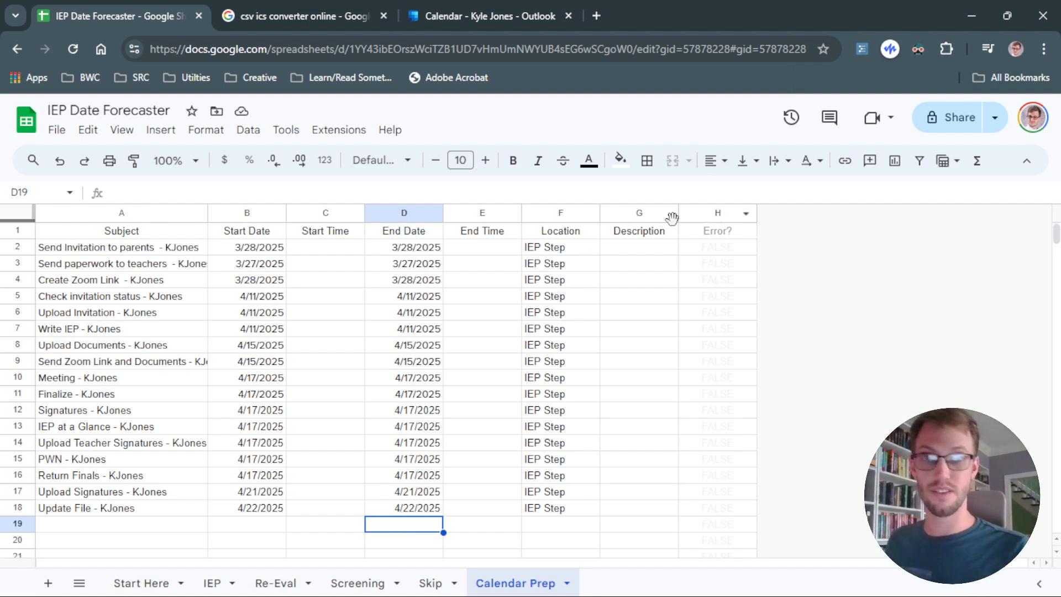
Delete the Error? column from the Calendar Prep sheet.
click(695, 217)
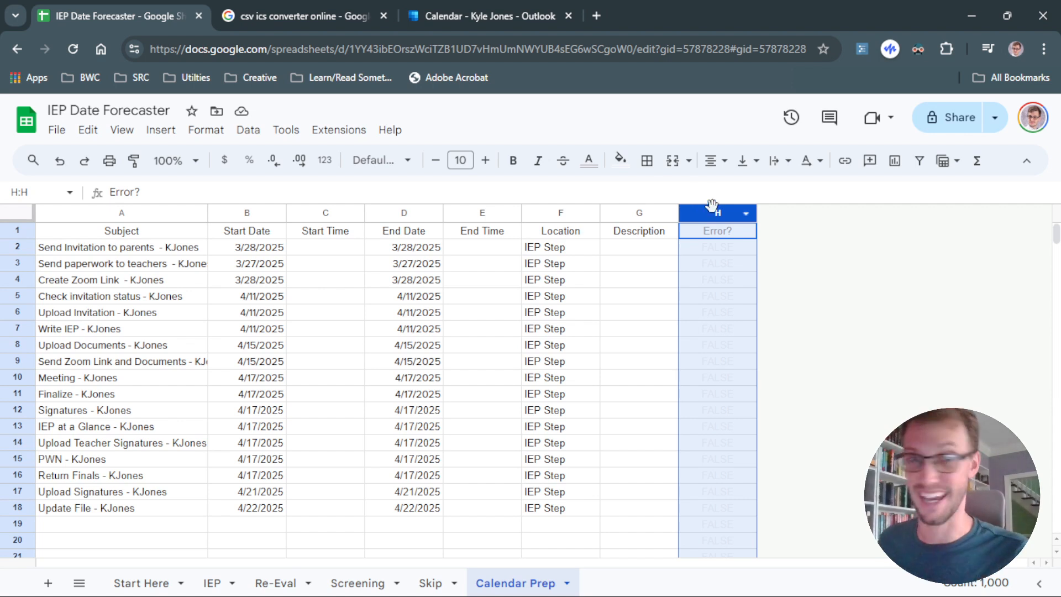
click(699, 279)
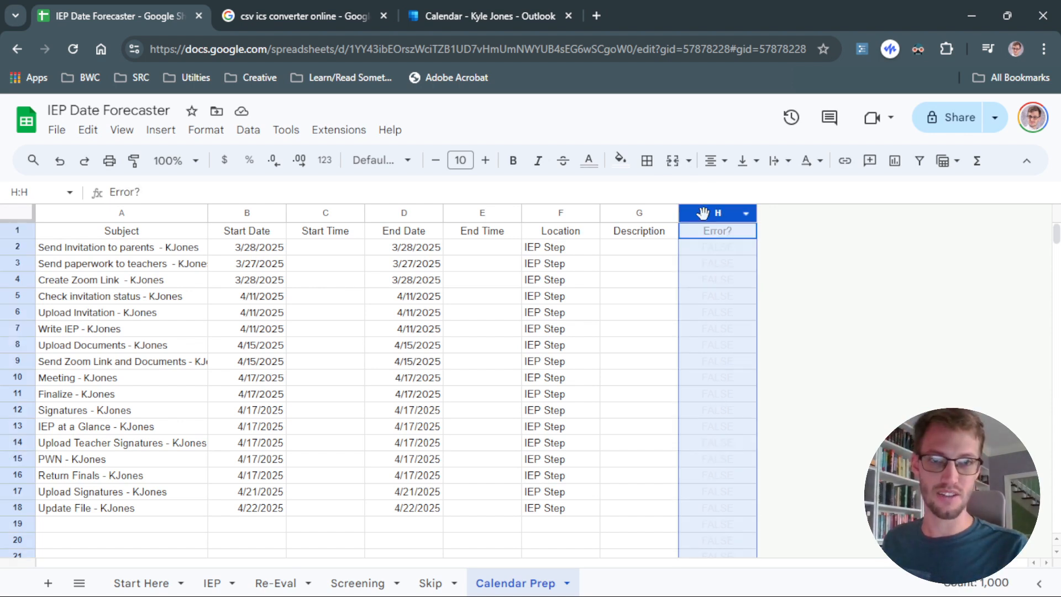
right_click(702, 214)
click(763, 342)
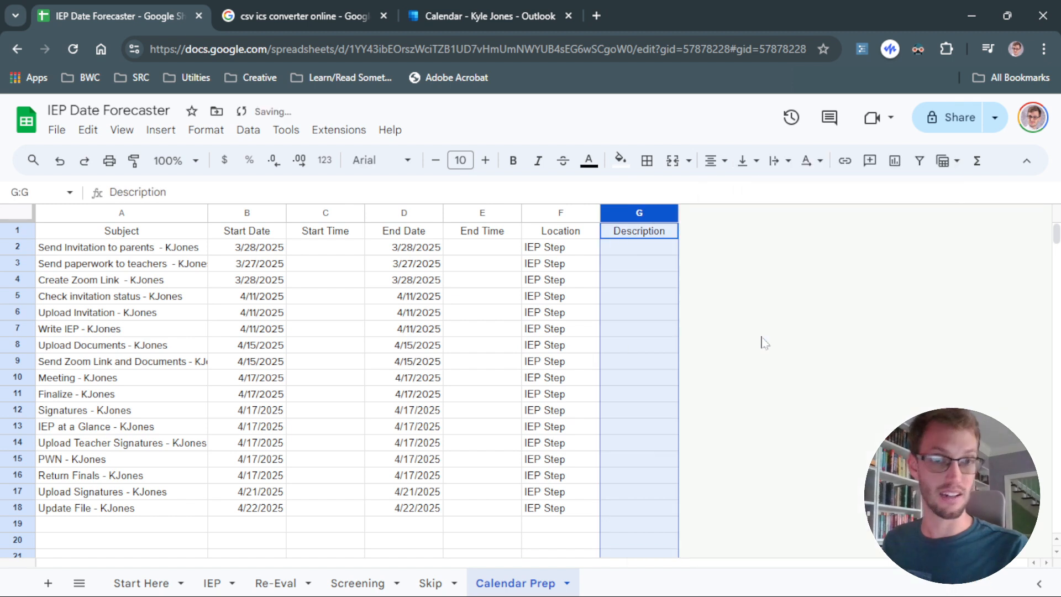
click(463, 343)
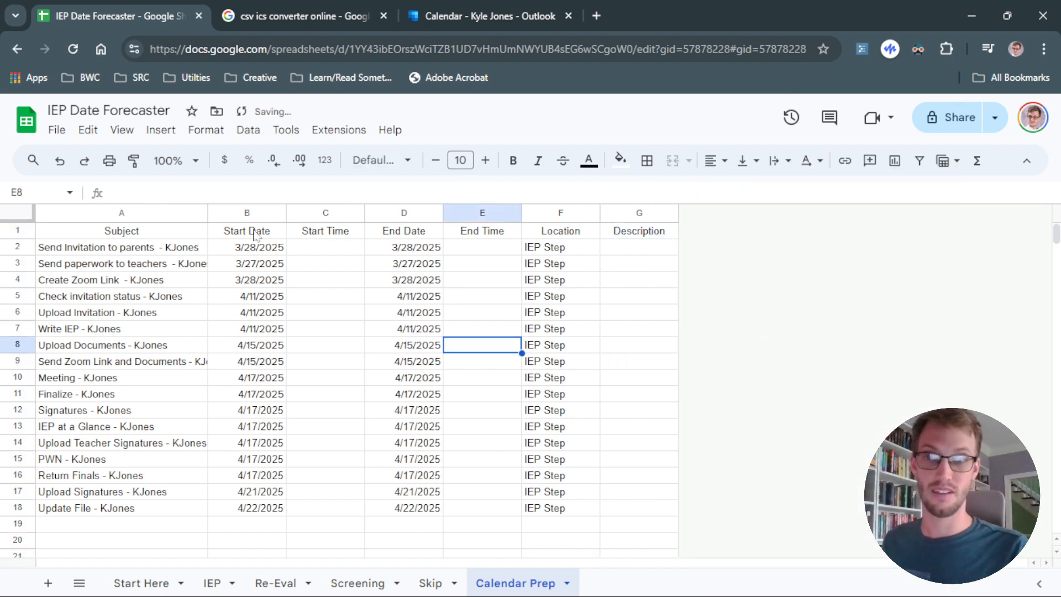
Download the Calendar Prep sheet as a Comma Separated Values (.csv) file.
click(55, 130)
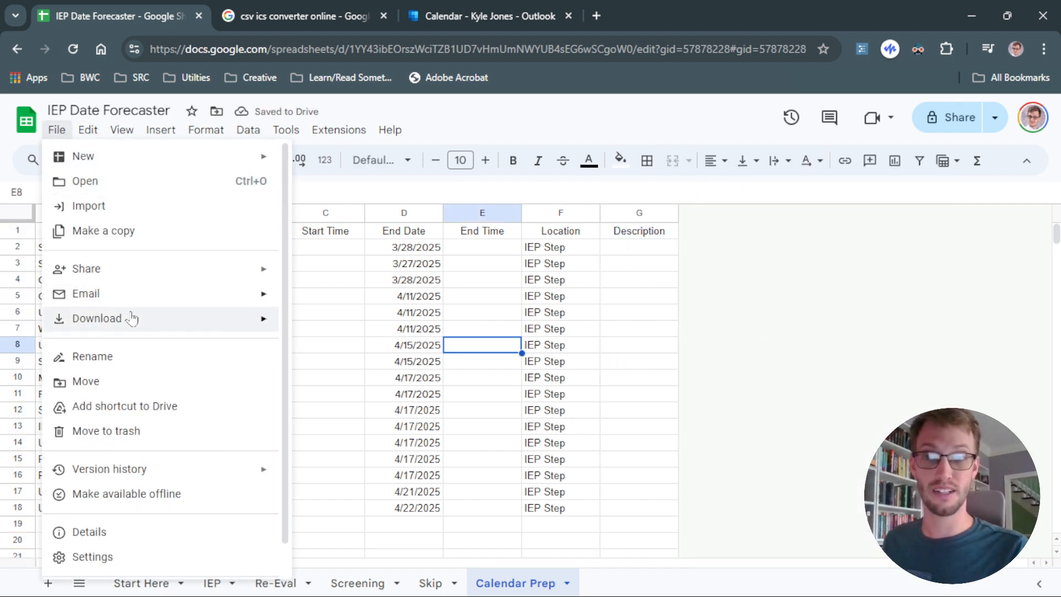
mouse_move(132, 318)
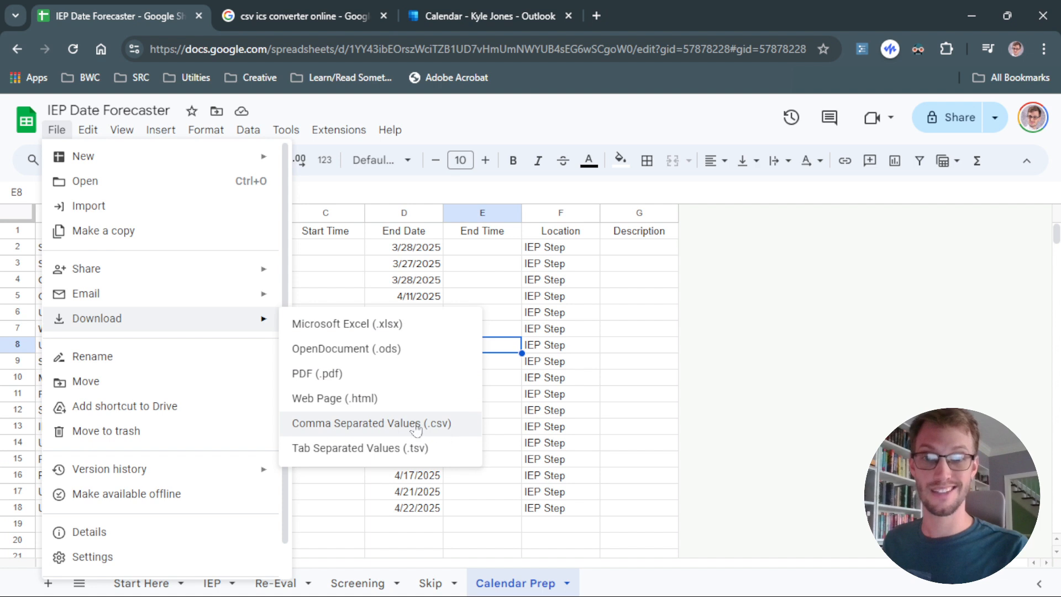
click(450, 428)
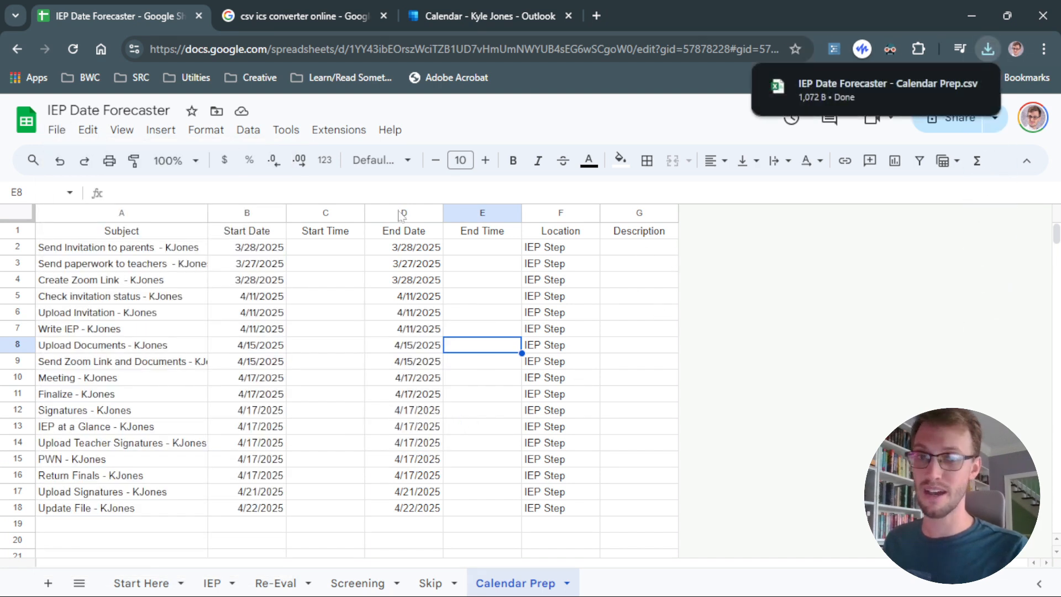
Undo the deletion of the Error? column.
click(60, 161)
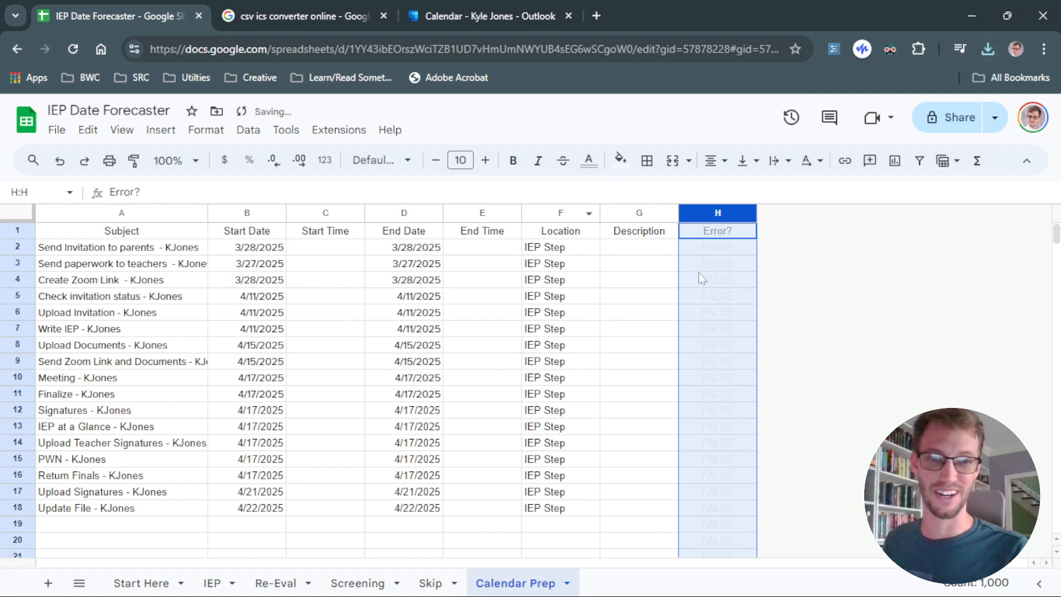
click(560, 410)
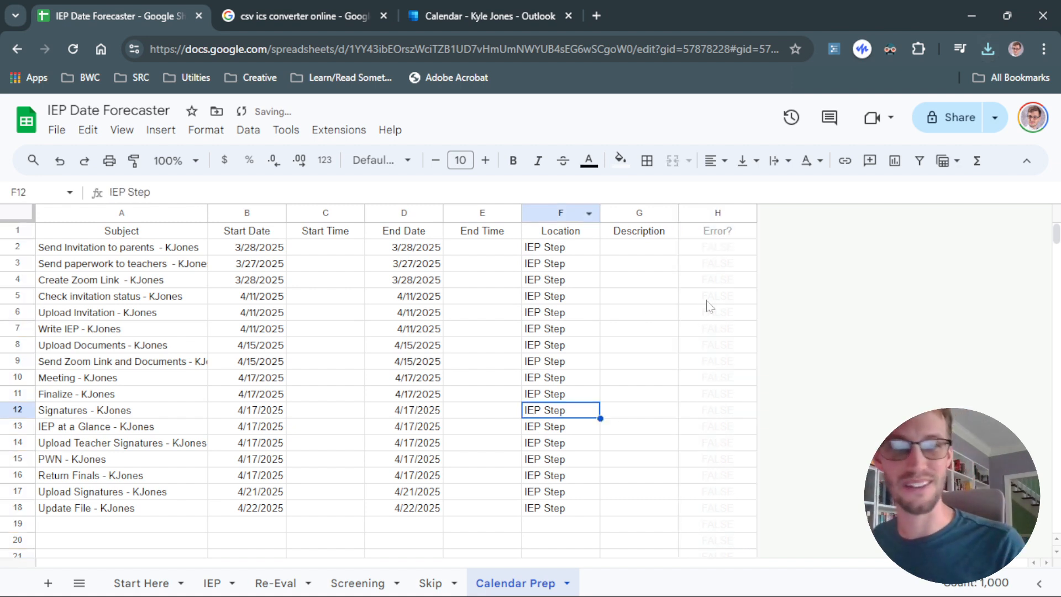
Try changing the Send paperwork to teachers start date to 3/8/2025, then undo that change.
double_click(258, 268)
click(316, 356)
click(570, 343)
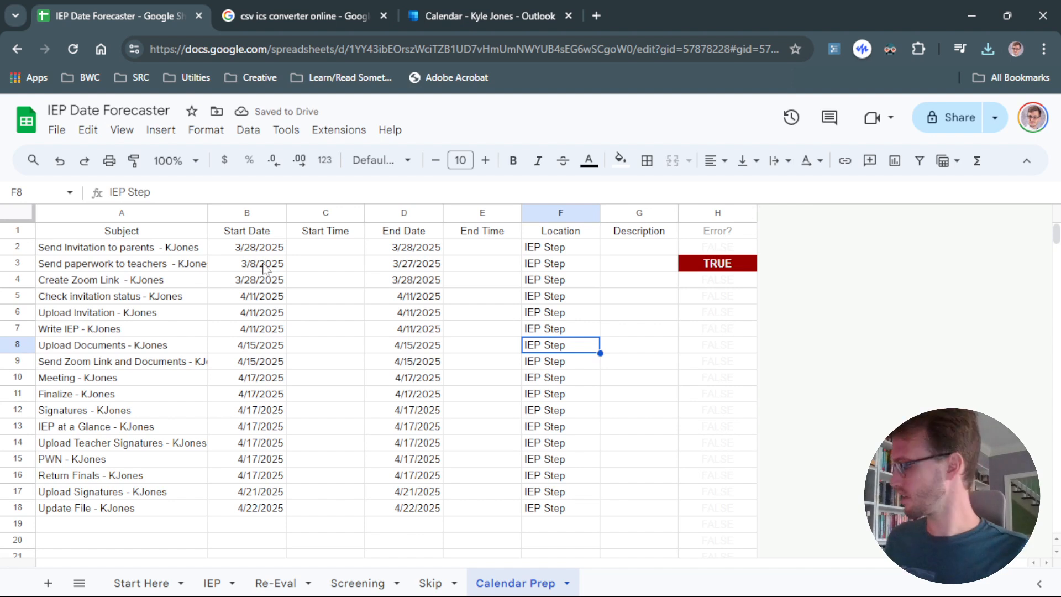
key(ctrl+z)
click(718, 213)
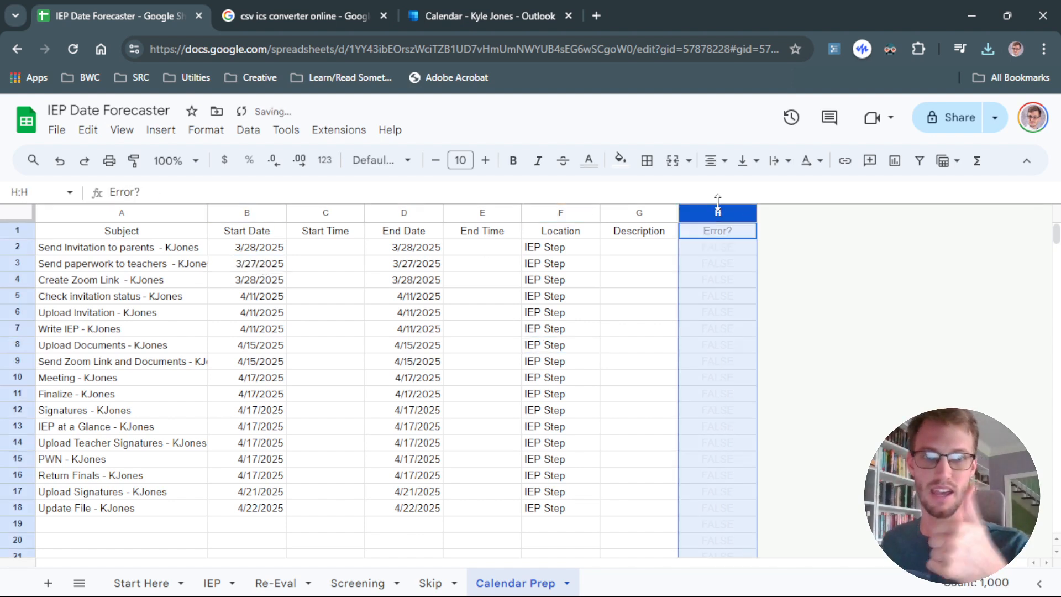
click(670, 266)
click(672, 297)
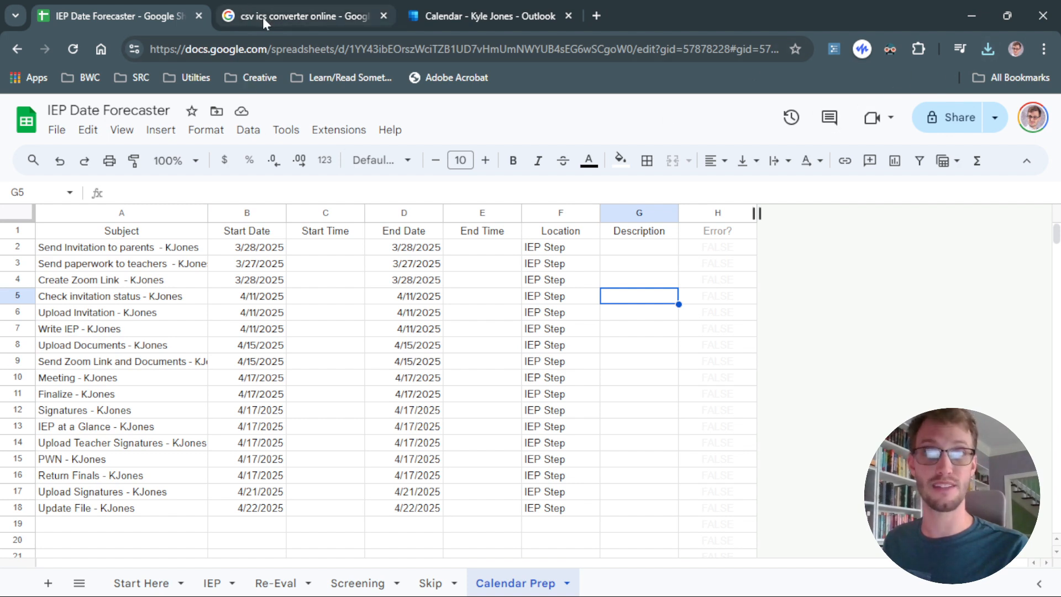
mouse_move(261, 18)
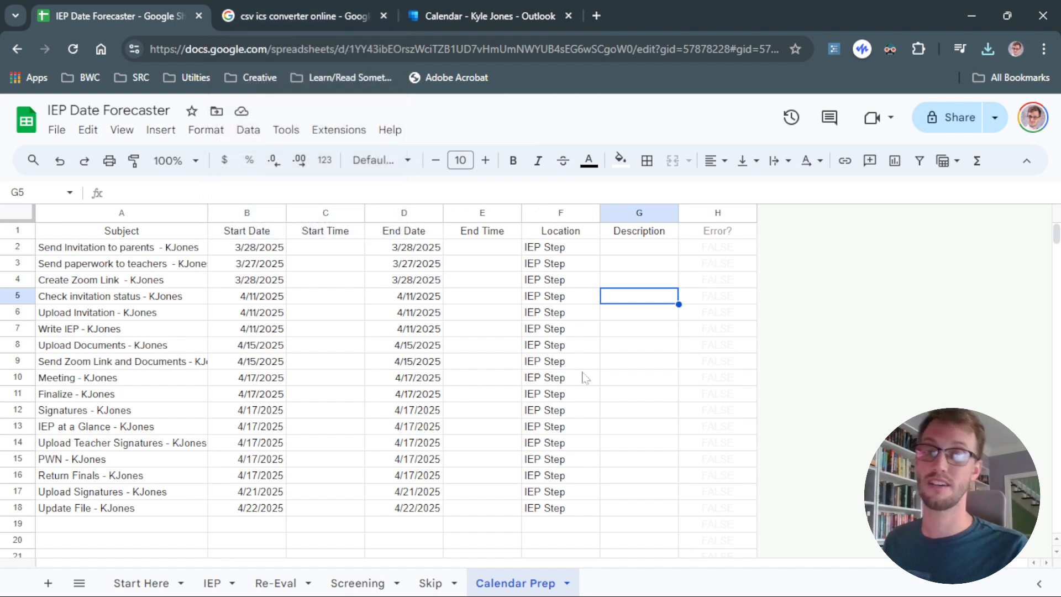
click(708, 291)
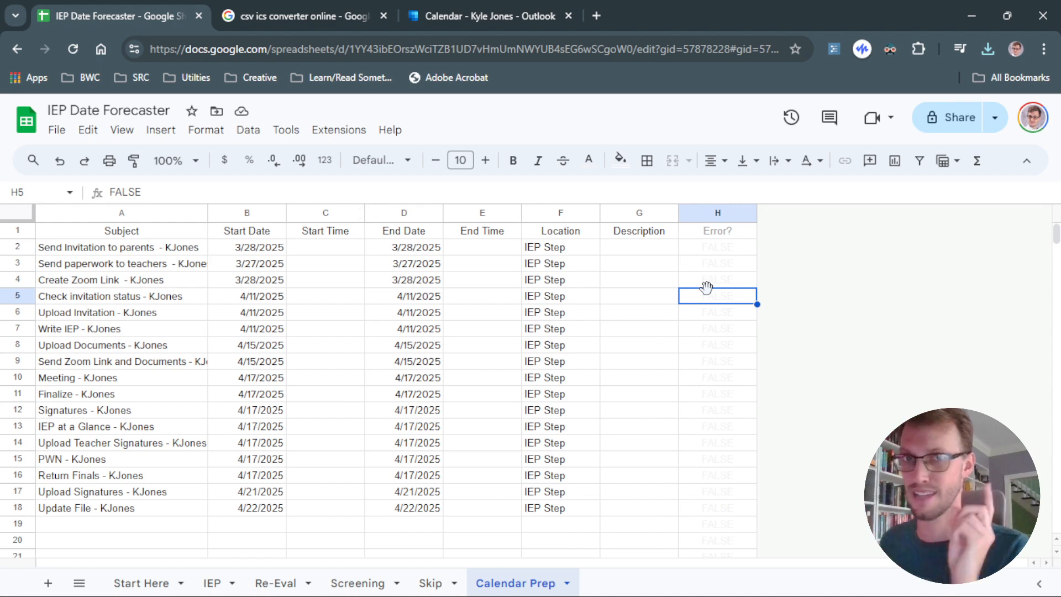
Open the CSV to iCal Calendar Convertor site from the csv ics converter search results.
click(330, 19)
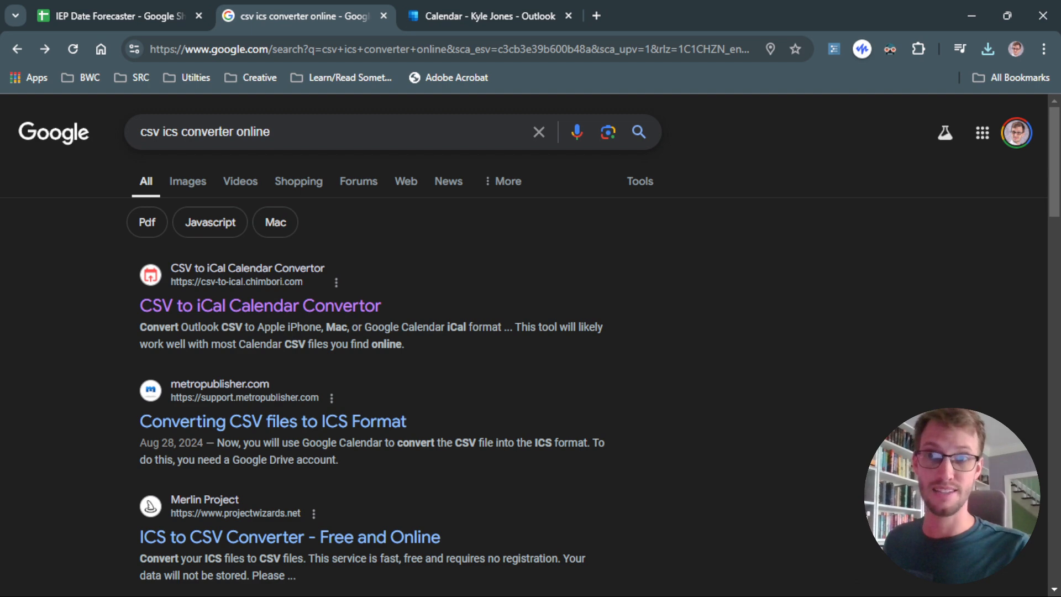
drag(187, 131, 273, 134)
click(78, 240)
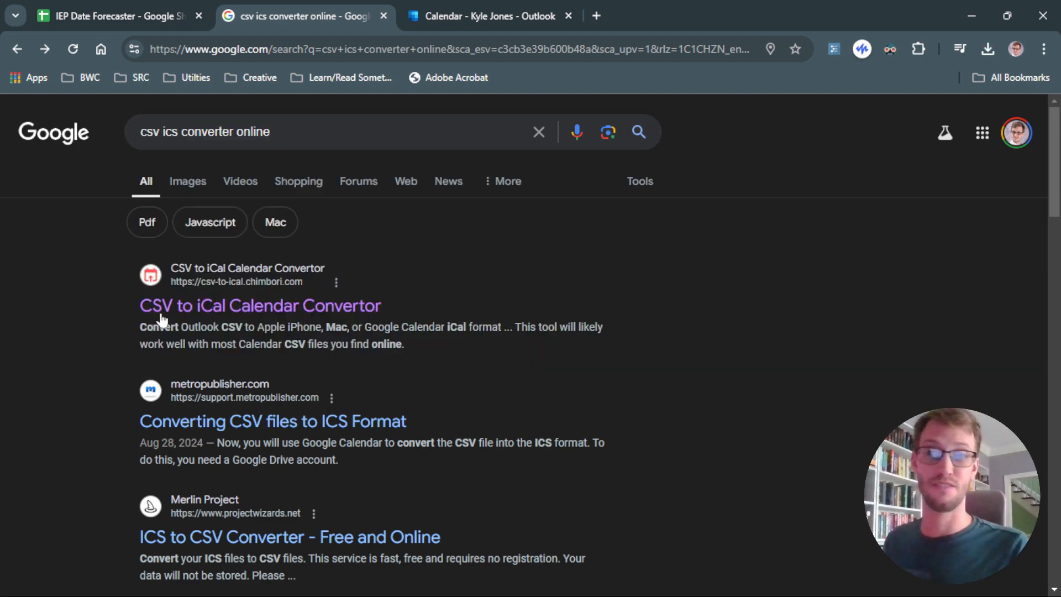
click(168, 313)
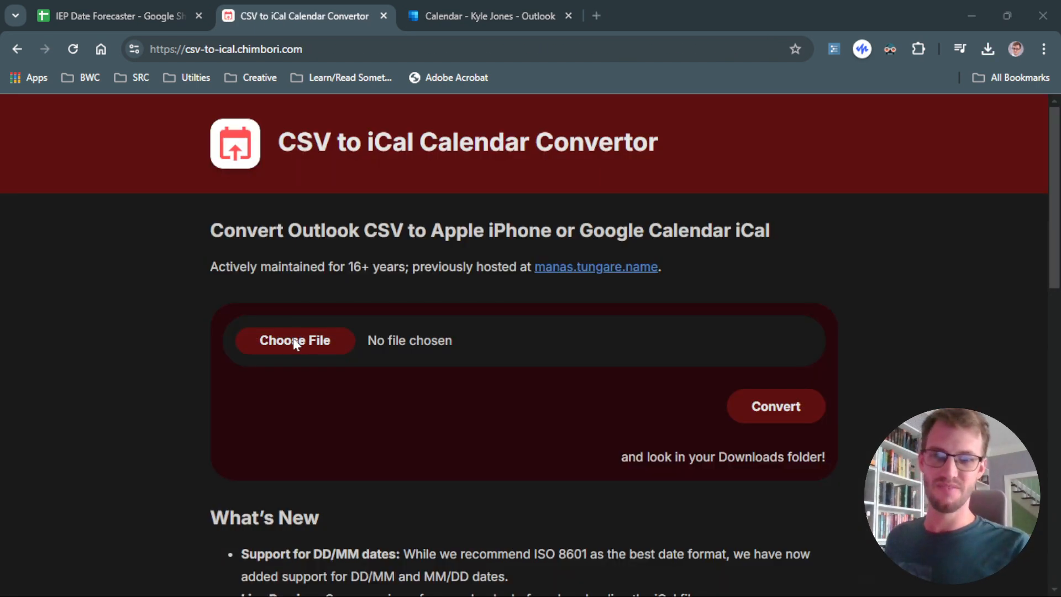
Choose the downloaded IEP Date Forecaster - Calendar Prep.csv file in the converter.
click(292, 338)
scroll(293, 342, up, 4)
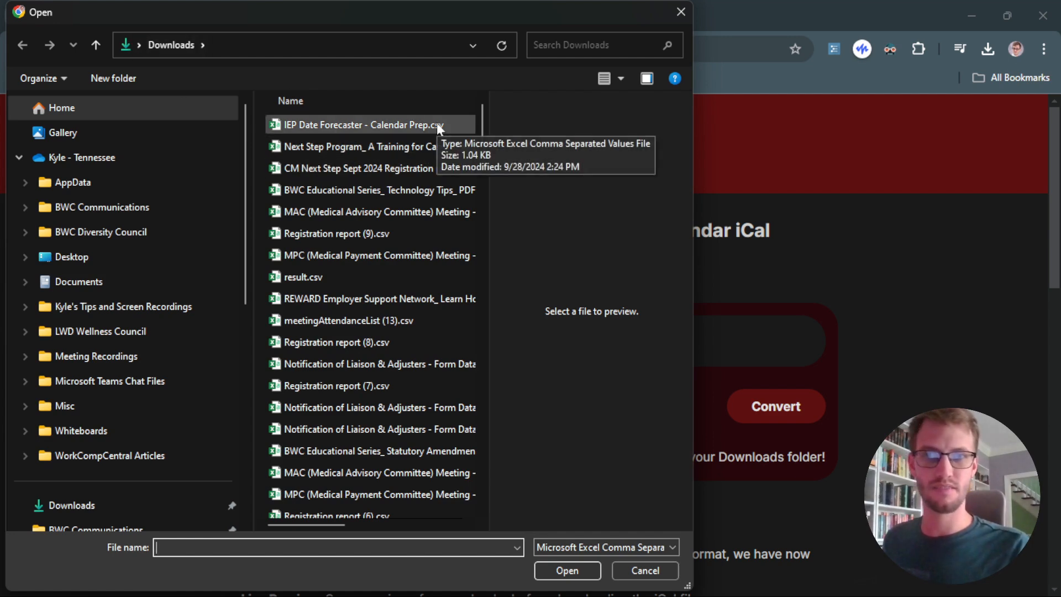
click(437, 125)
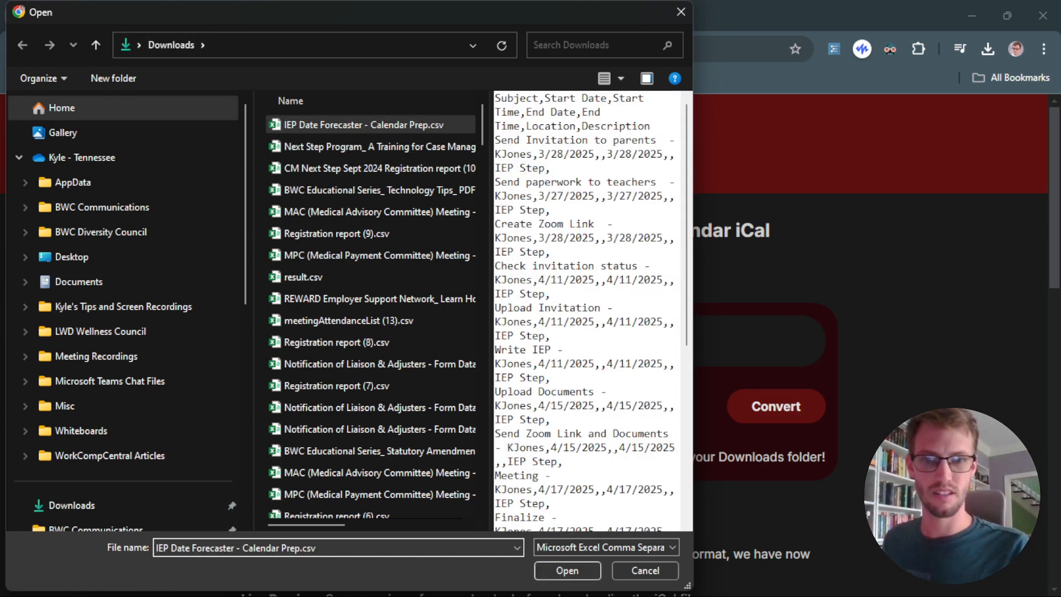
click(558, 572)
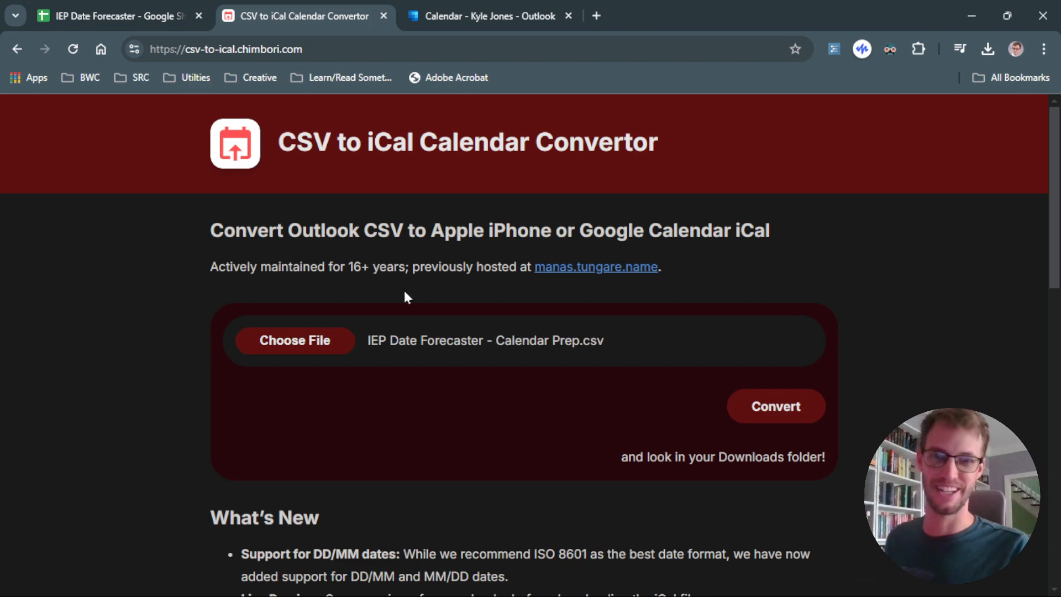
Convert the CSV, review the listed events, and download the iCal file.
click(772, 412)
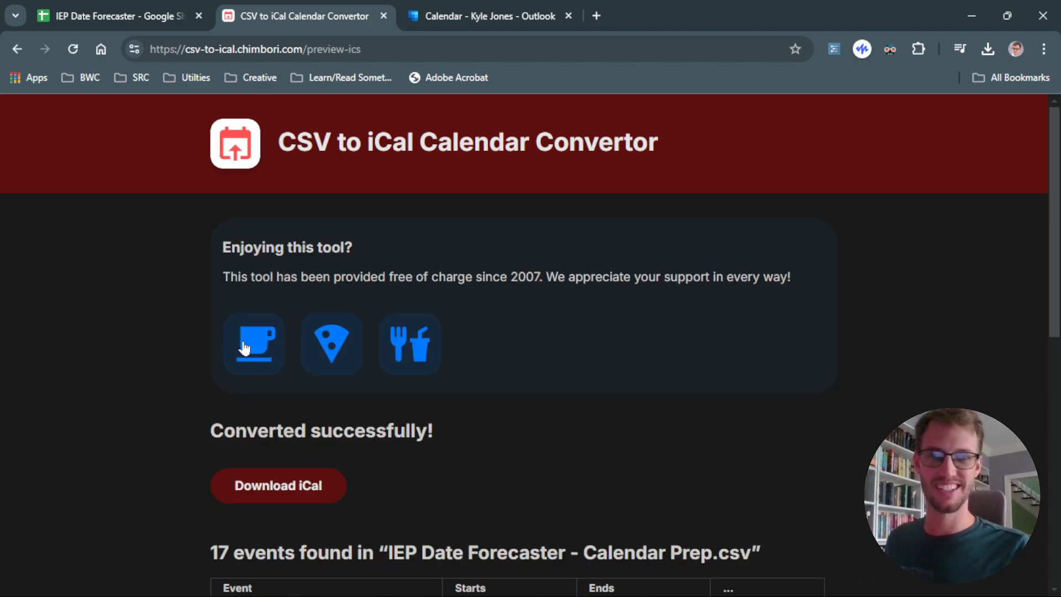
scroll(287, 461, down, 4)
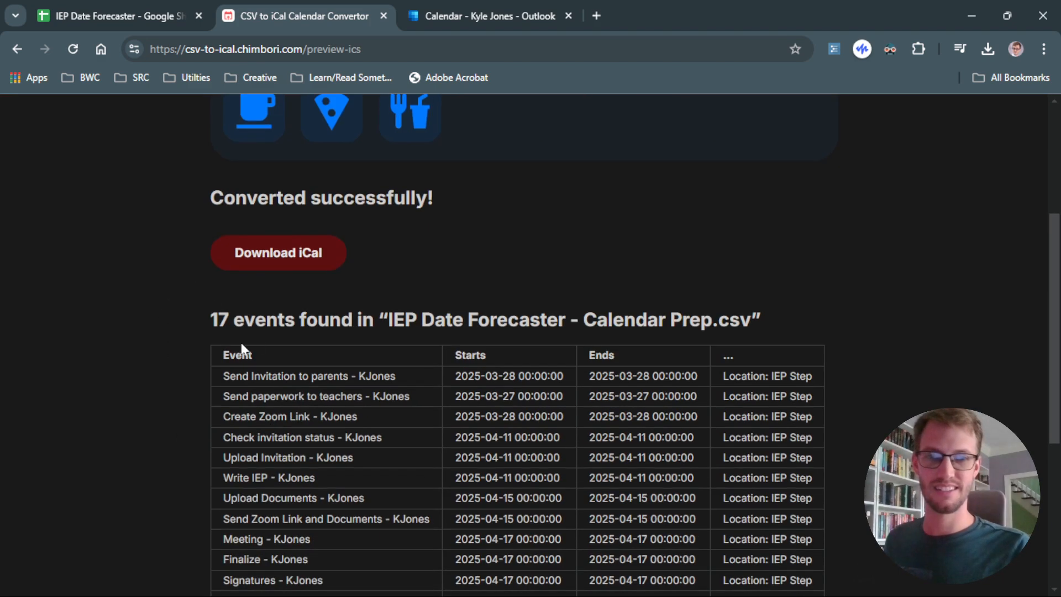
scroll(241, 342, down, 5)
scroll(282, 424, up, 3)
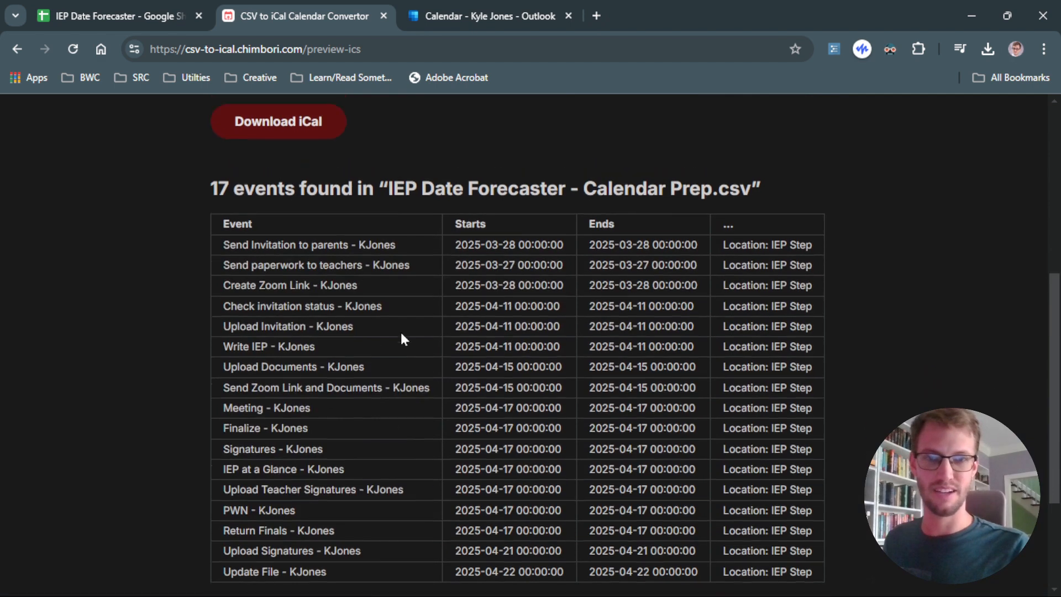
scroll(392, 334, up, 4)
click(256, 337)
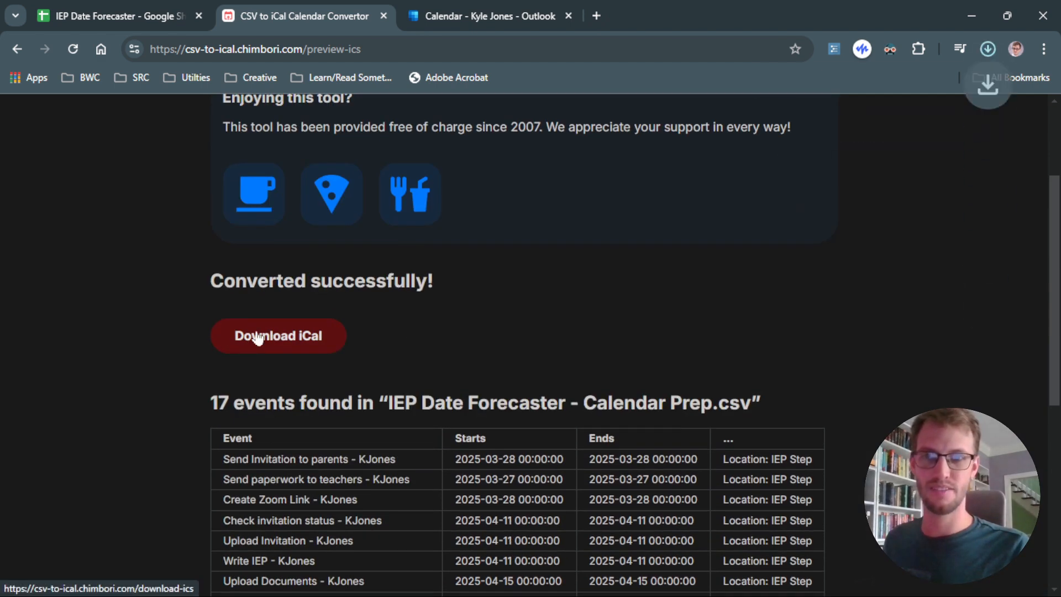
scroll(758, 304, up, 3)
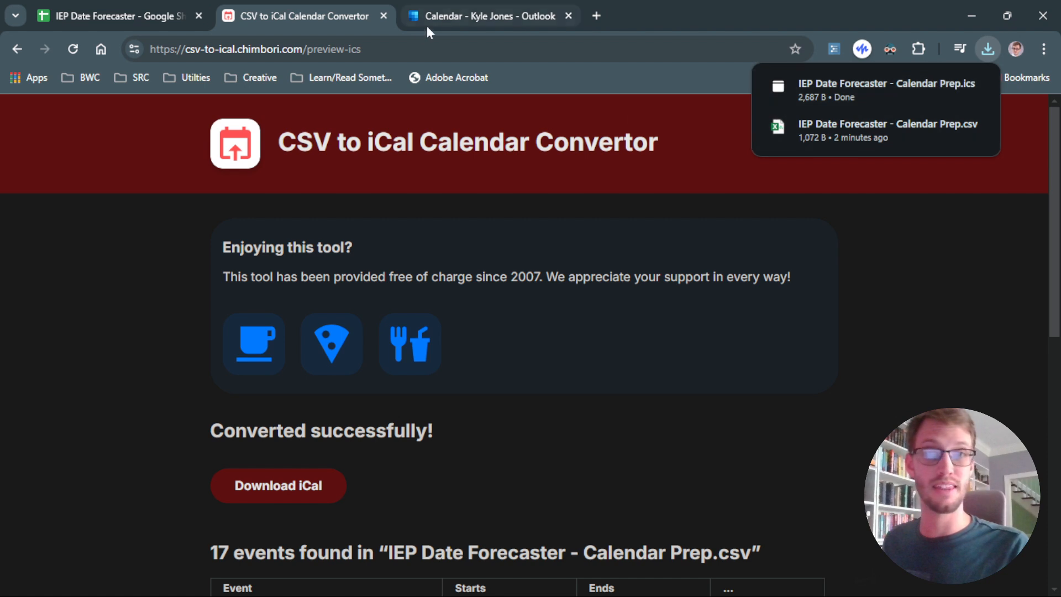
Open Add calendar in the Outlook calendar and choose Upload from file.
click(443, 17)
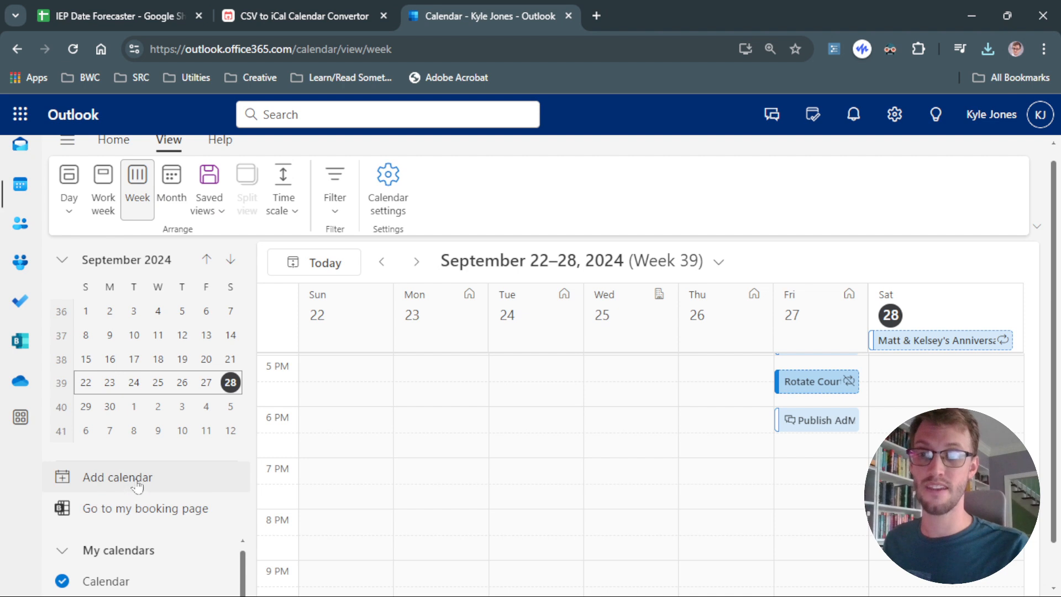
scroll(179, 533, down, 1)
scroll(148, 502, up, 1)
scroll(145, 501, down, 1)
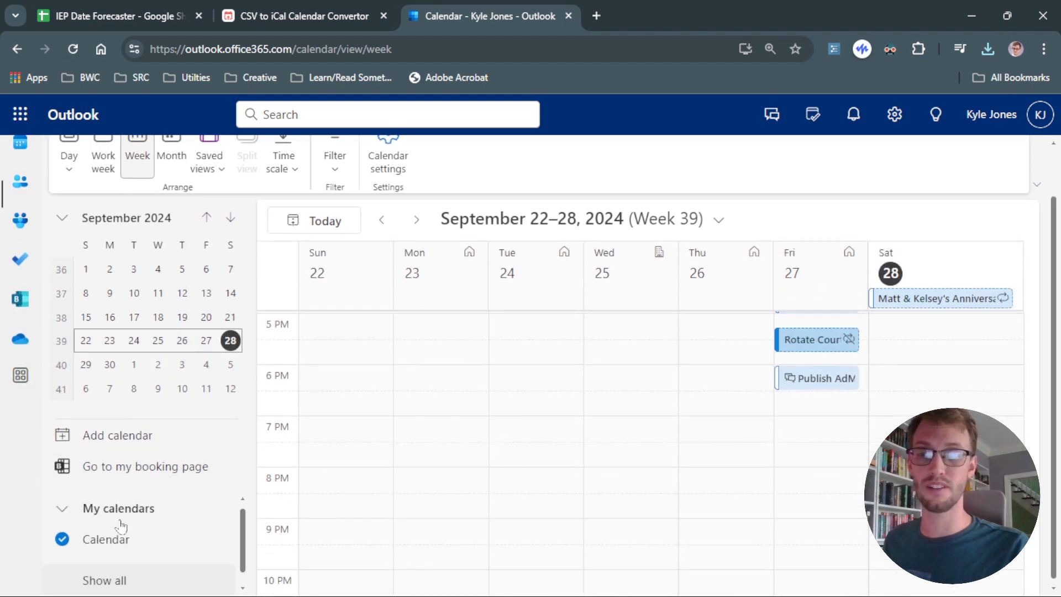
click(116, 442)
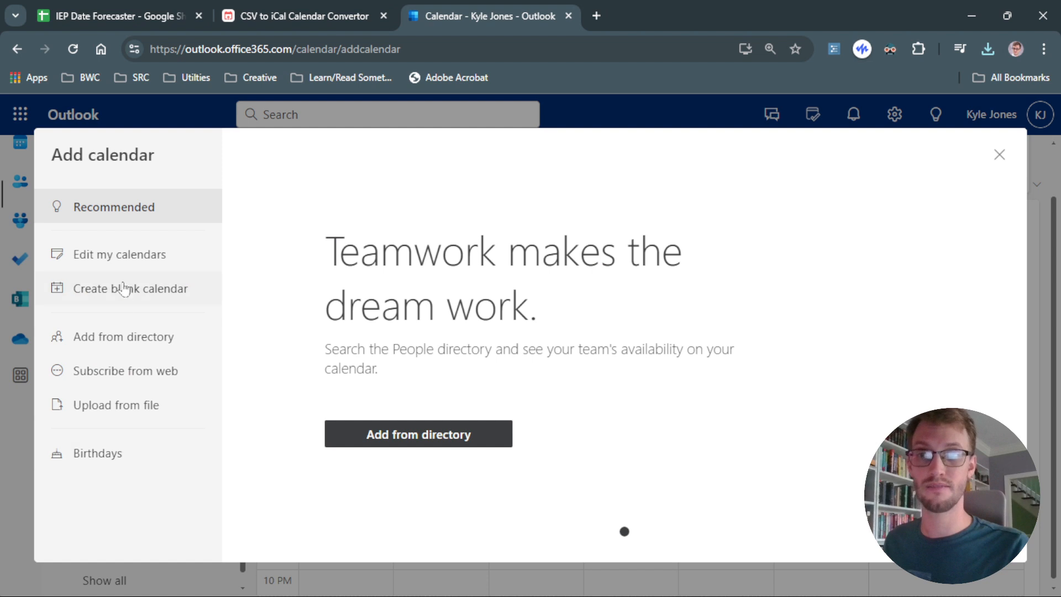
click(86, 408)
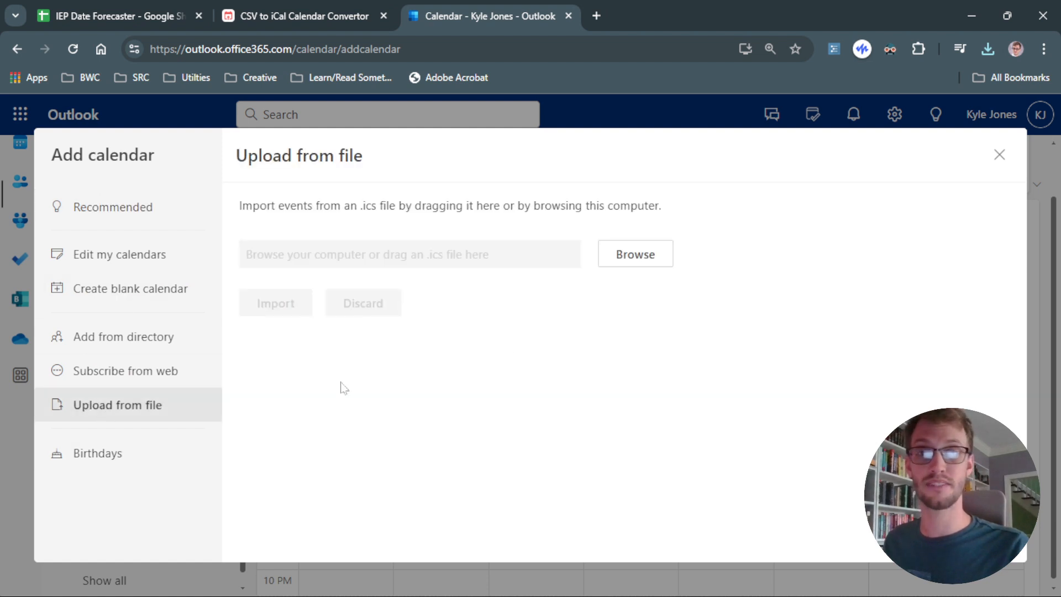
Browse for and open the IEP Date Forecaster - Calendar Prep.ics file to upload.
click(612, 264)
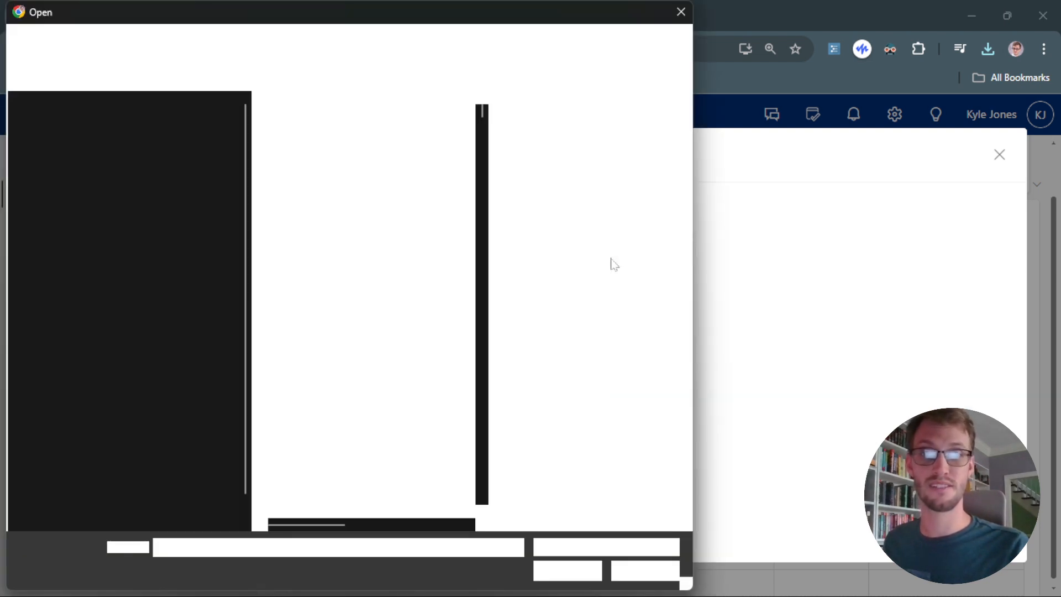
click(343, 127)
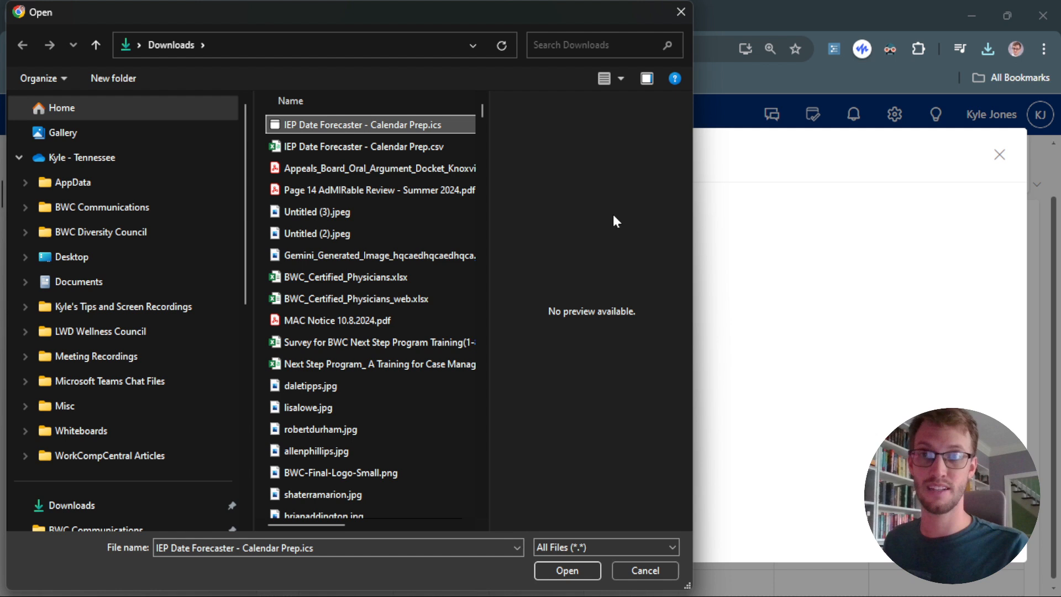
click(558, 570)
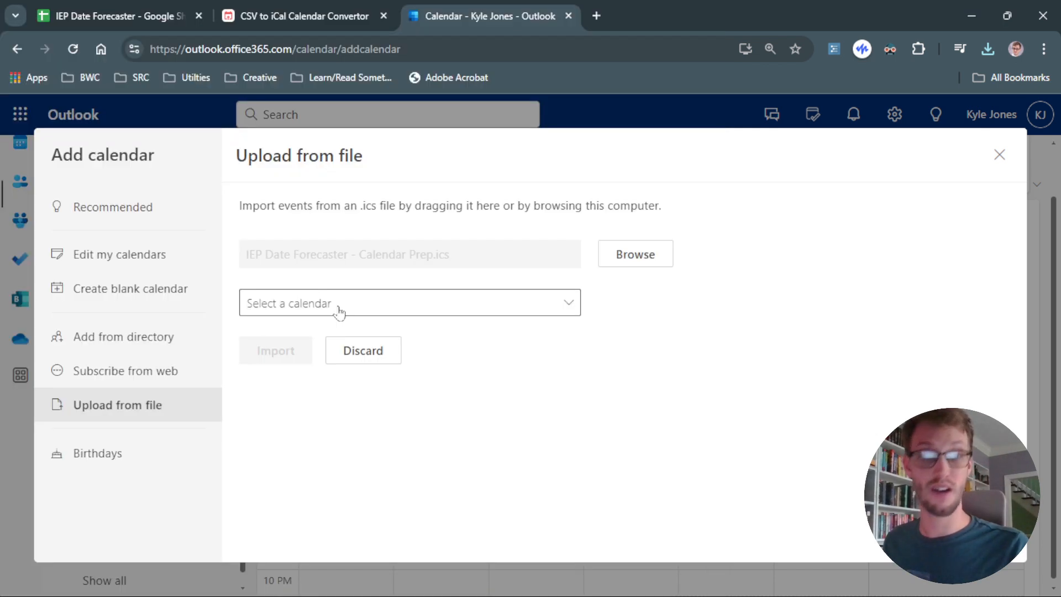
Choose Calendar as the destination calendar and import the uploaded events.
click(339, 305)
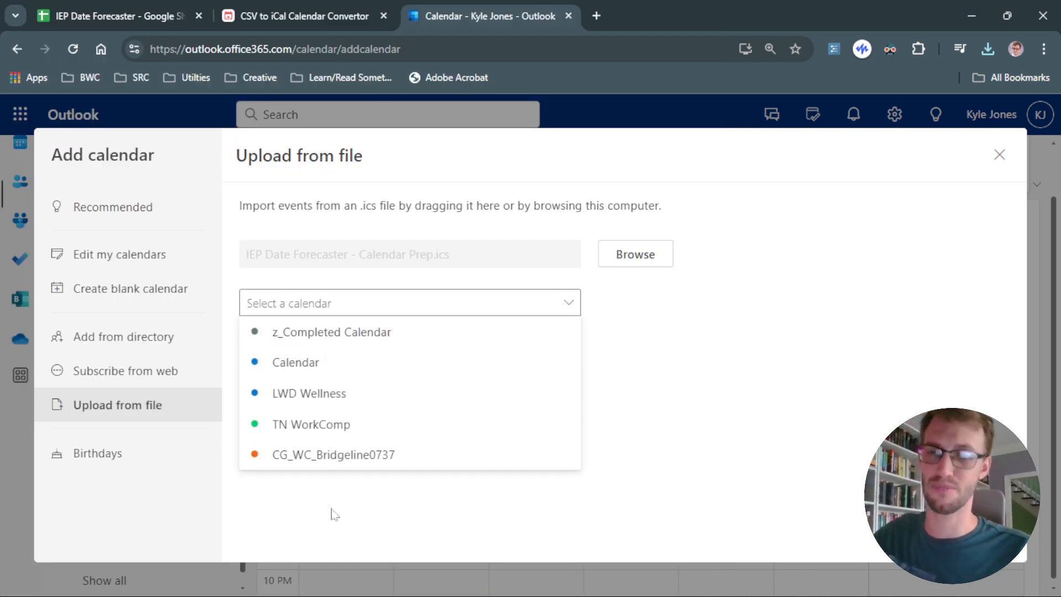
click(302, 371)
click(292, 356)
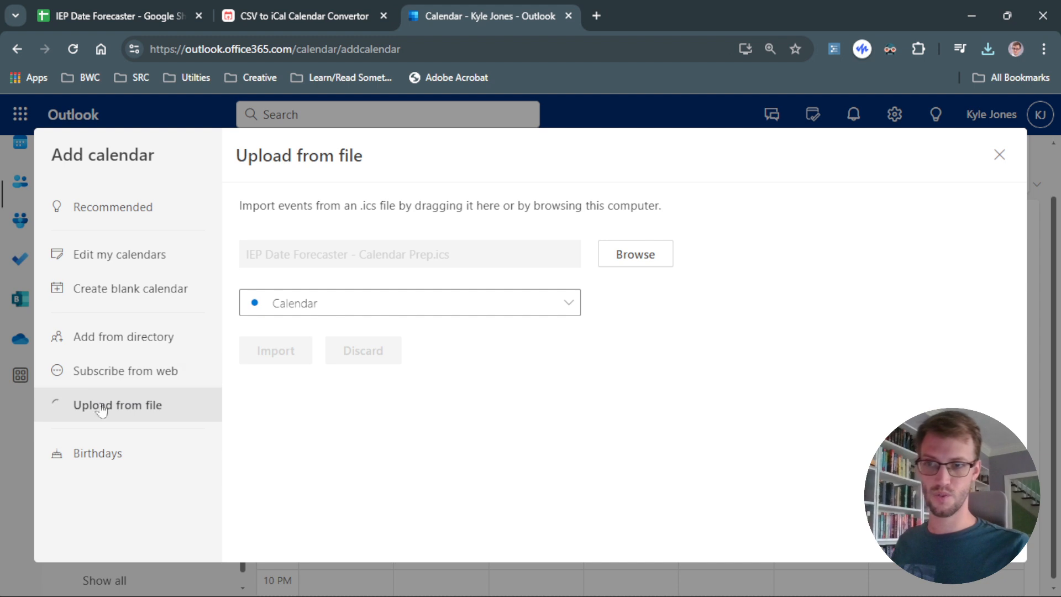
Switch to the spreadsheet's Start Here sheet and replace the student's name with another student's name.
key(ctrl+1)
click(142, 580)
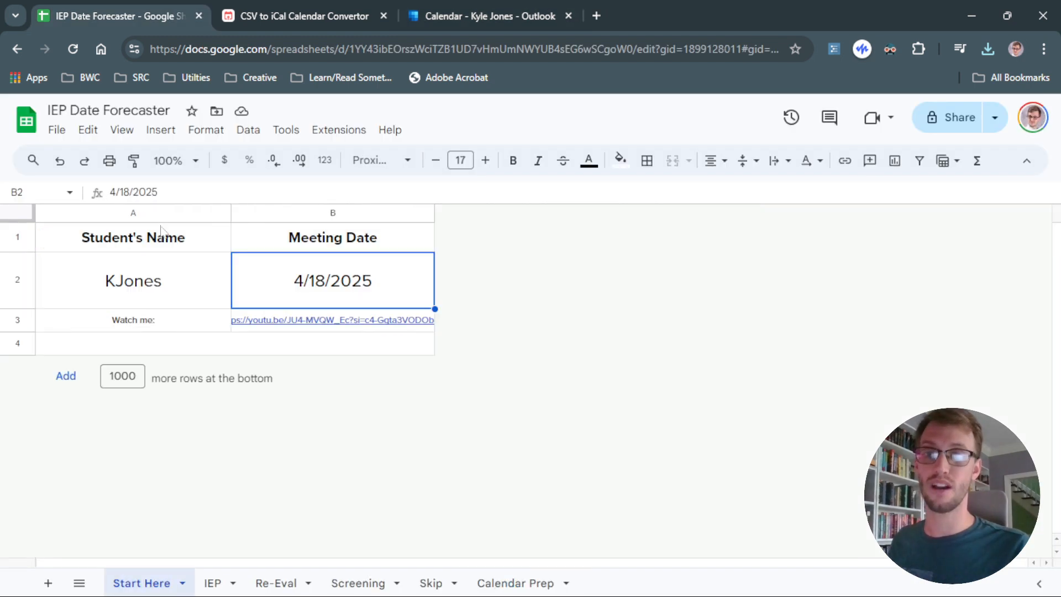
click(215, 296)
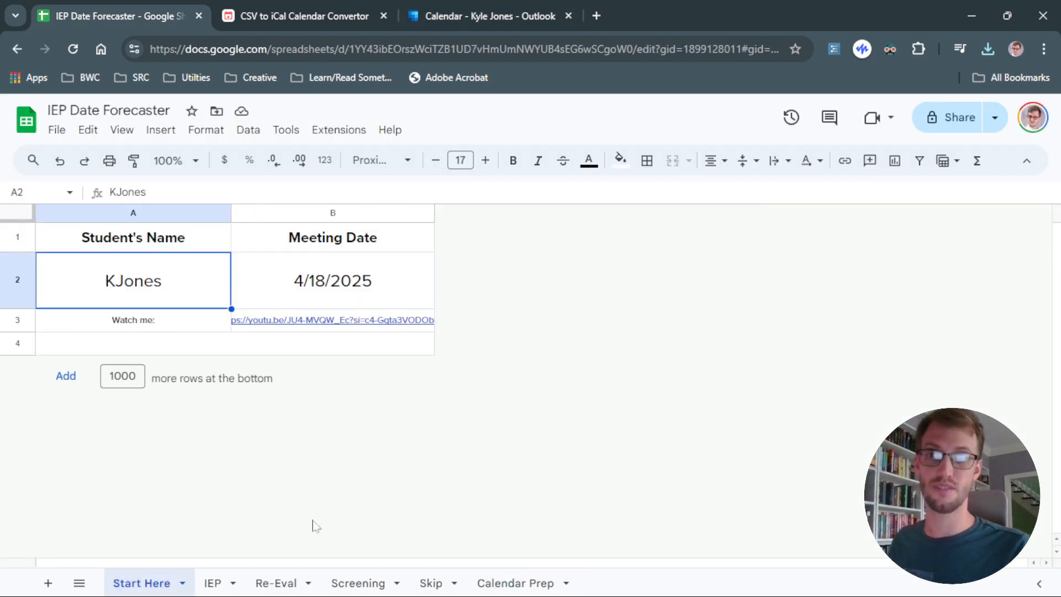
click(220, 584)
click(166, 584)
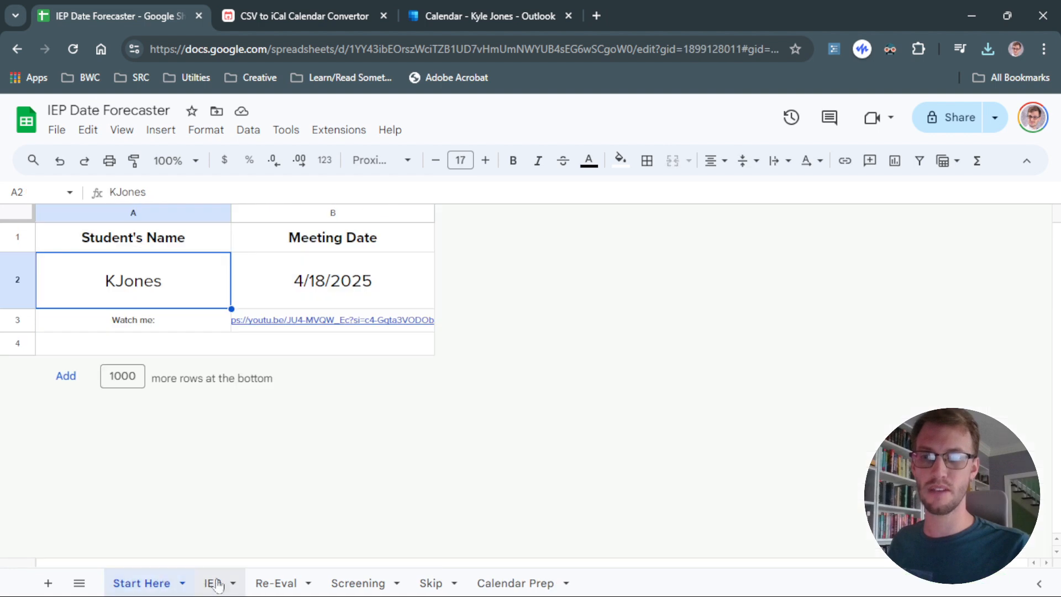
click(205, 584)
click(188, 585)
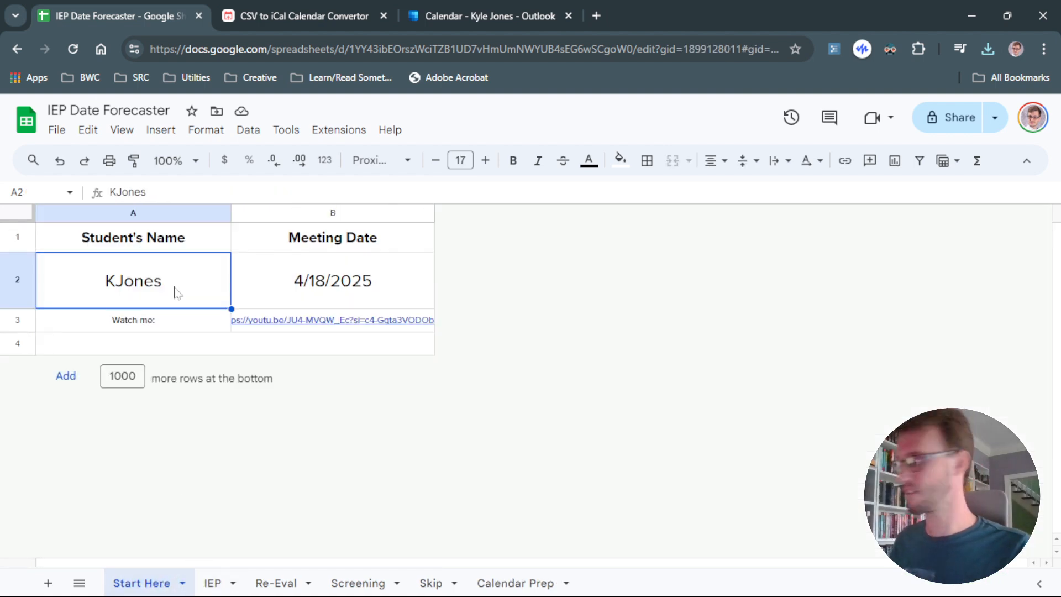
text(jJoh)
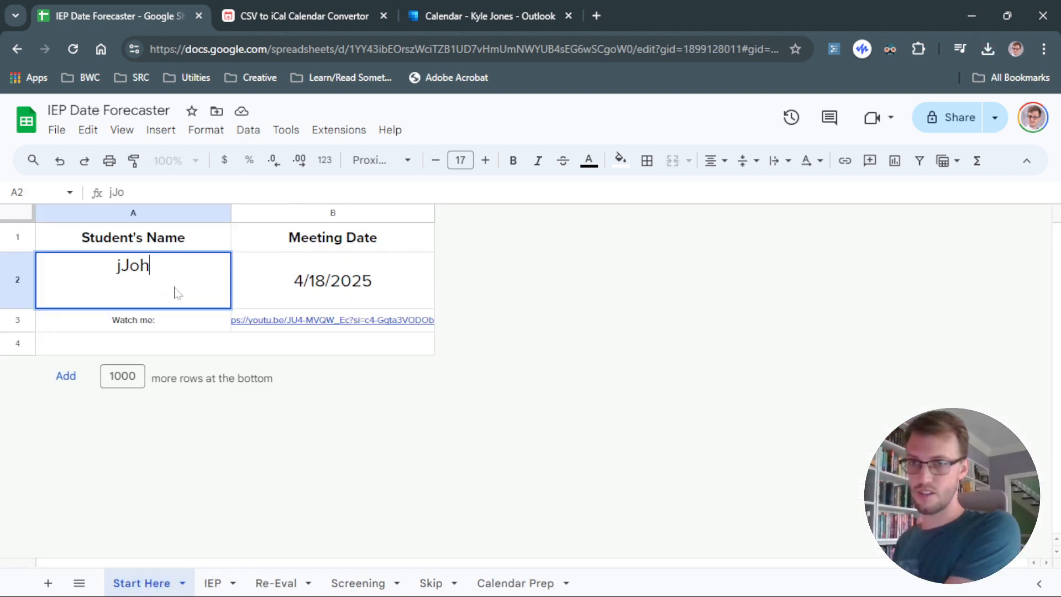
text(nson)
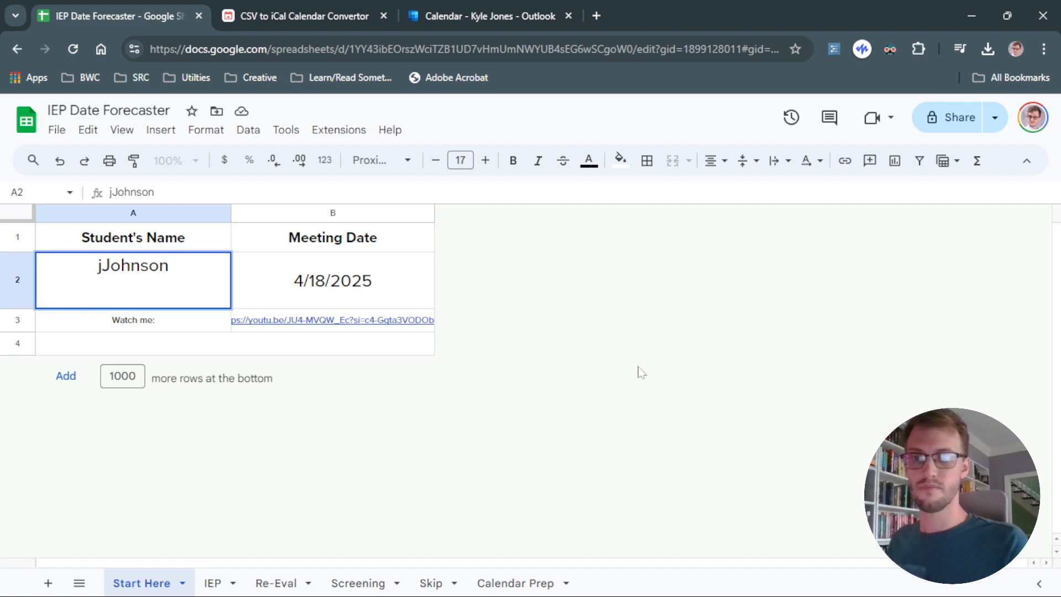
Set the meeting date to 4/23/2025 using the date picker.
click(381, 296)
double_click(380, 296)
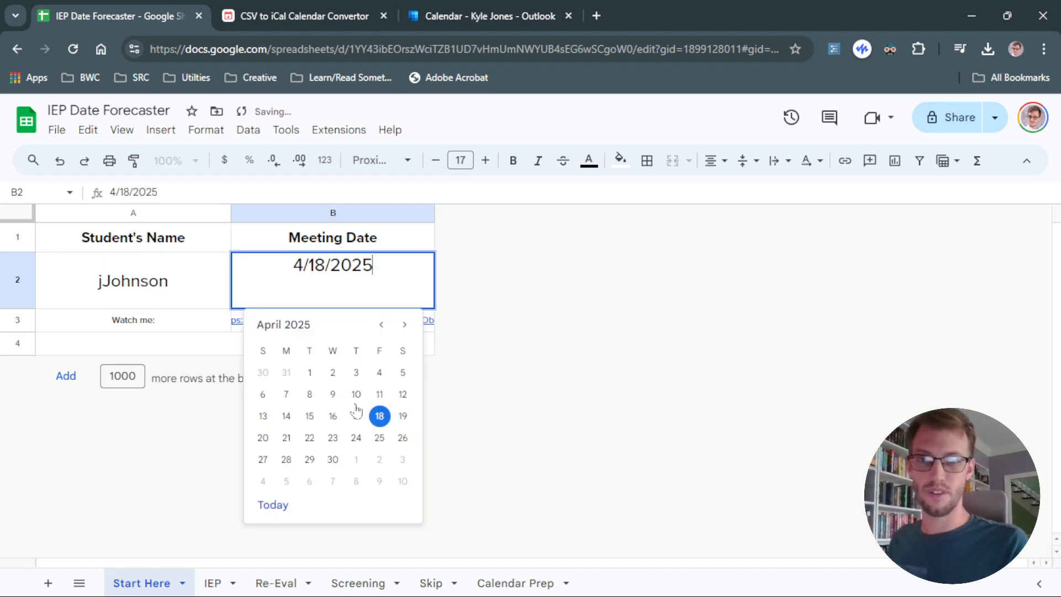
click(331, 436)
Copy the IEP sheet's task rows A2:G18 and paste them below the existing entries on Calendar Prep at row 19.
click(214, 582)
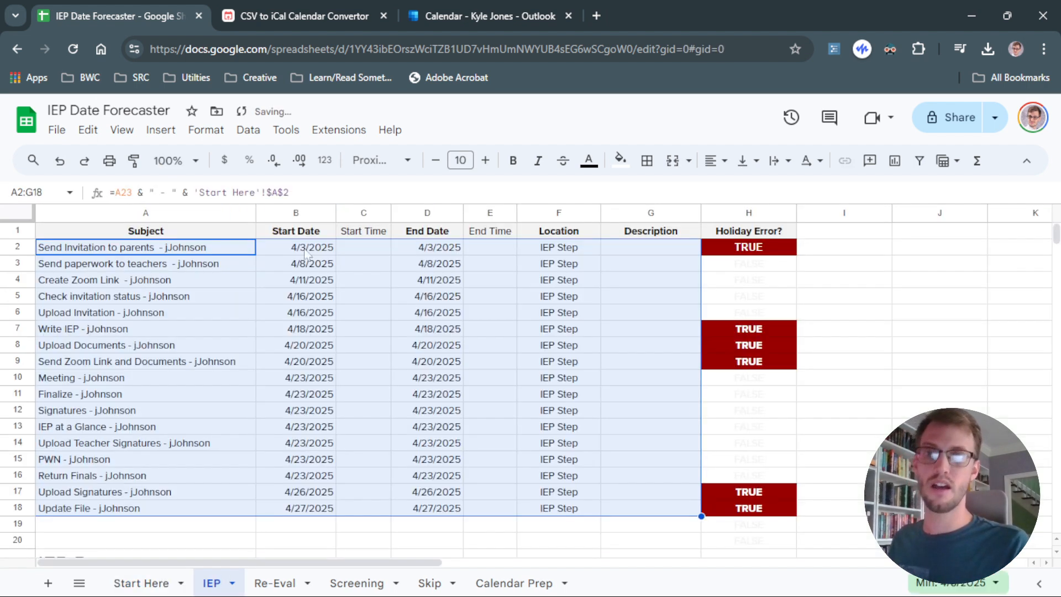
click(630, 461)
drag(210, 252, 639, 516)
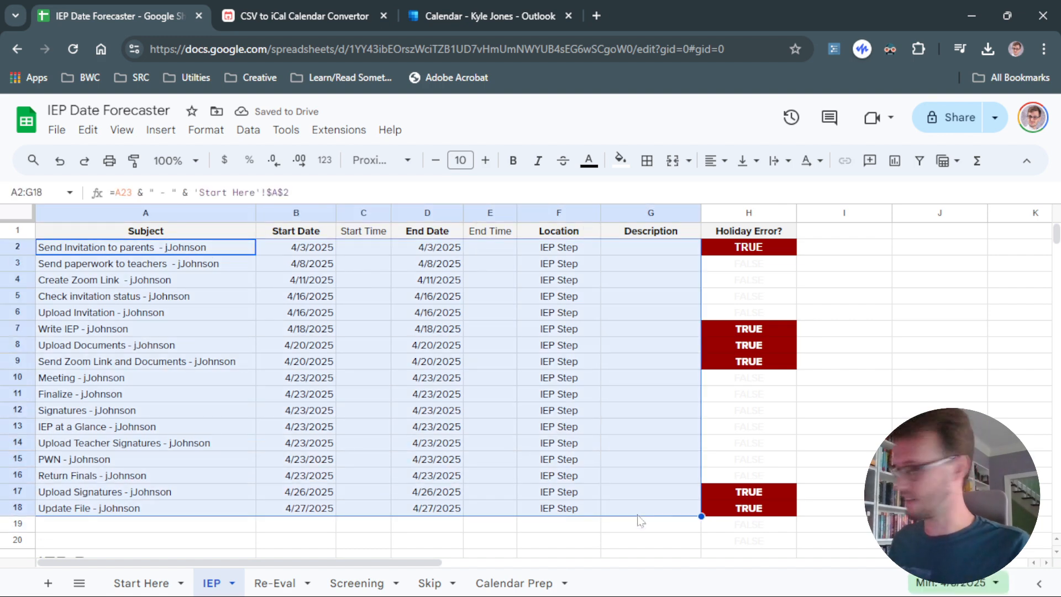
click(514, 580)
click(157, 448)
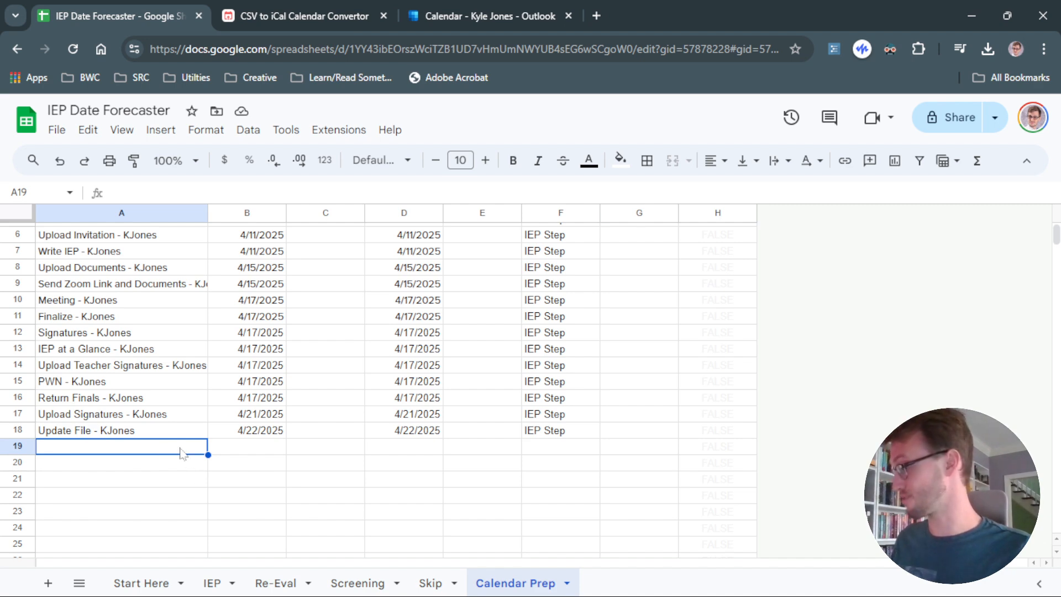
key(ctrl+v)
Paste the copied task rows twice more on Calendar Prep, at rows 36 and 53.
scroll(360, 386, down, 5)
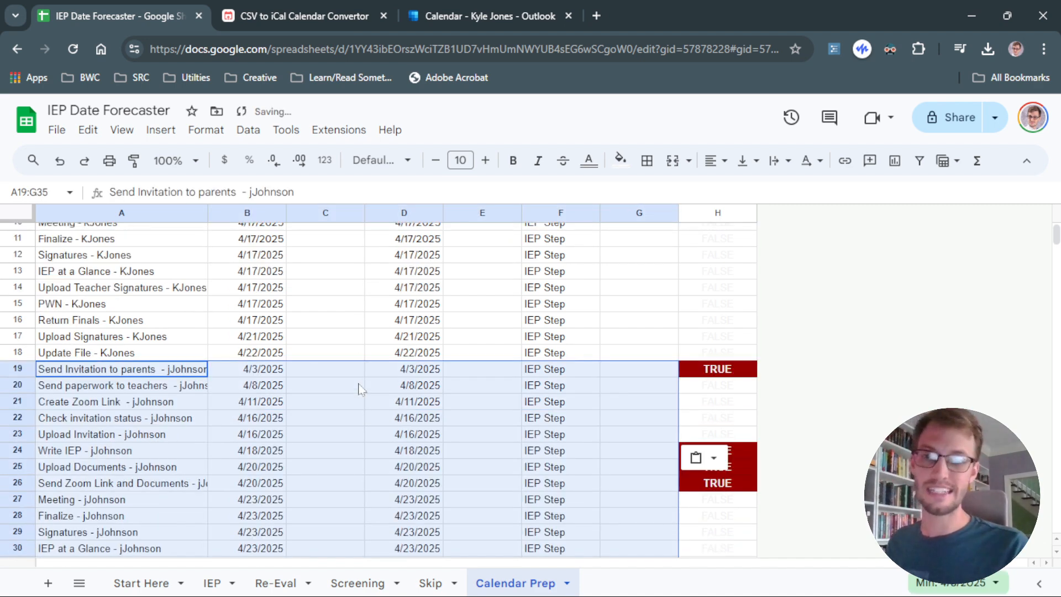
scroll(290, 387, up, 3)
scroll(232, 362, down, 5)
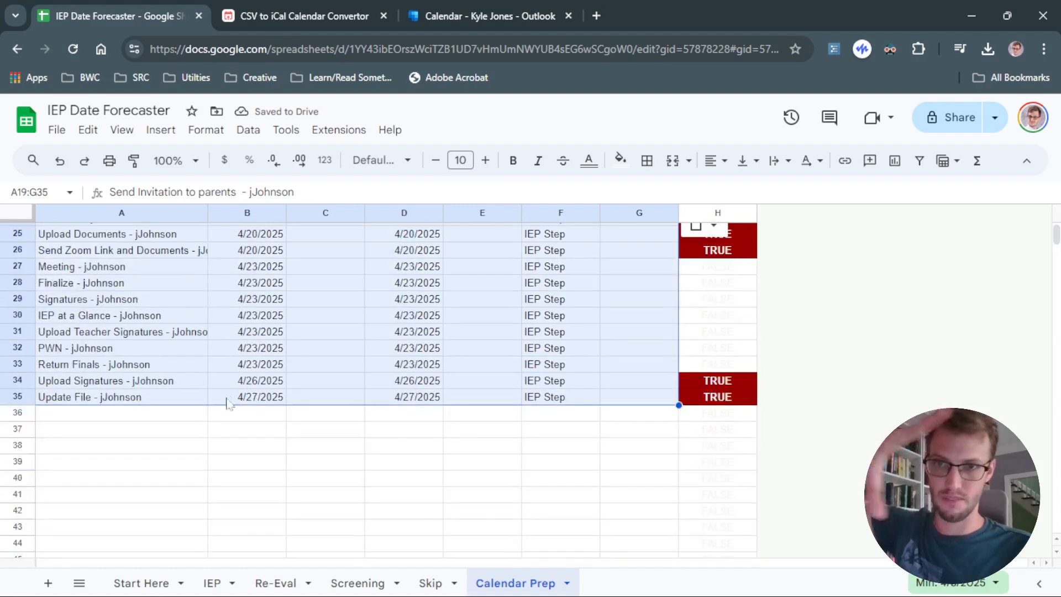
click(205, 418)
key(ctrl+v)
scroll(215, 399, down, 5)
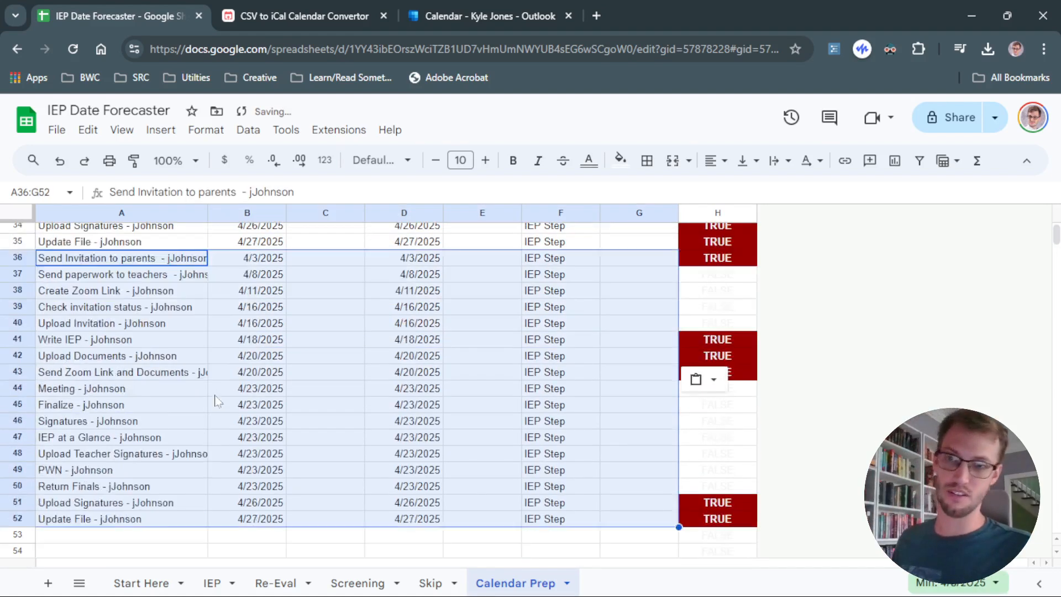
click(176, 459)
key(ctrl+v)
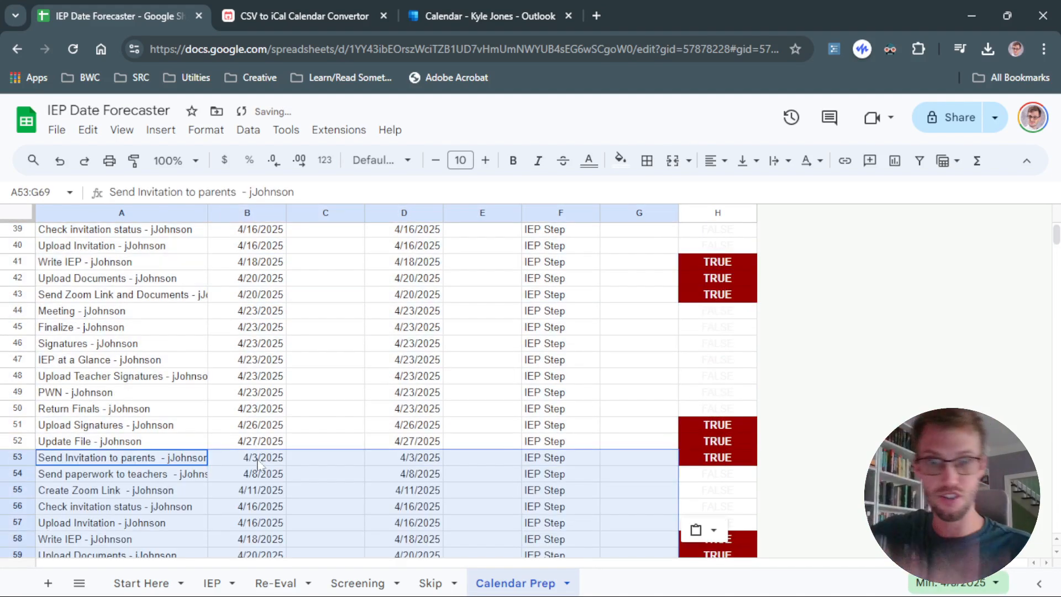
Set the start date in row 19 of Calendar Prep to 4/10/2025 with the date picker.
click(475, 360)
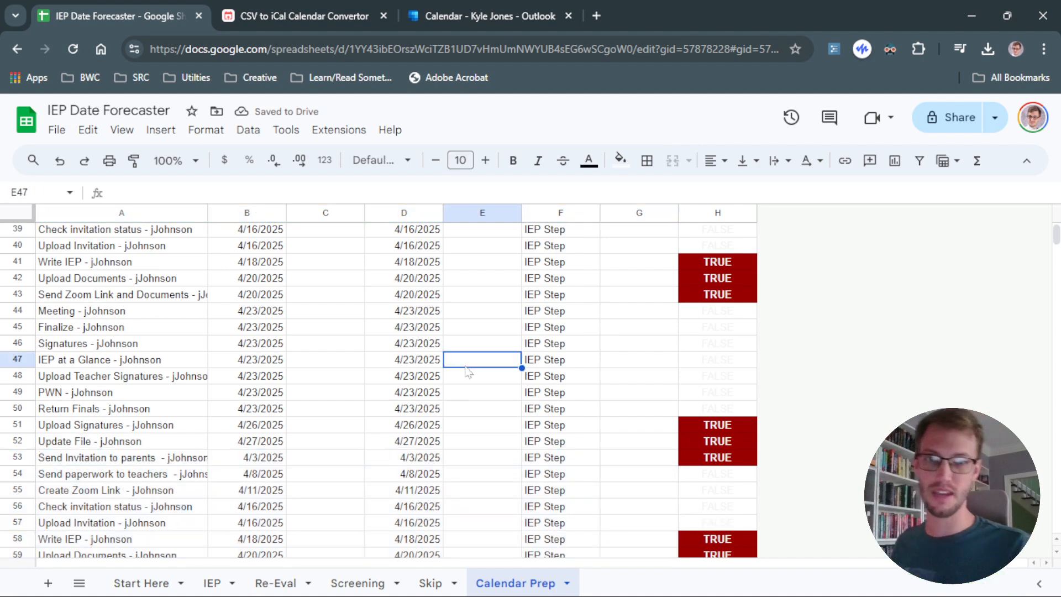
scroll(497, 354, up, 12)
scroll(516, 344, down, 5)
double_click(275, 290)
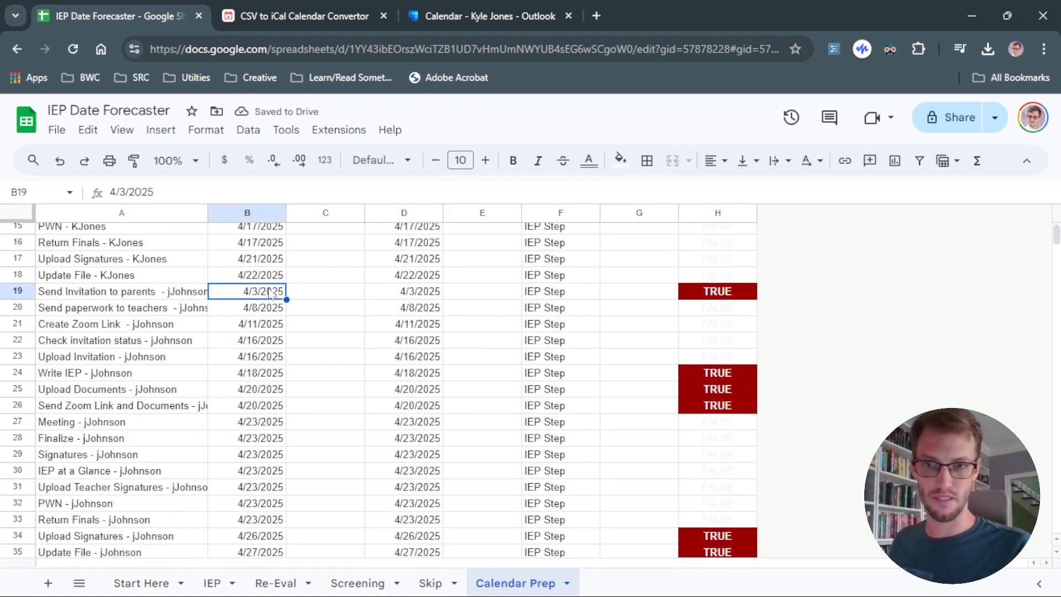
click(271, 384)
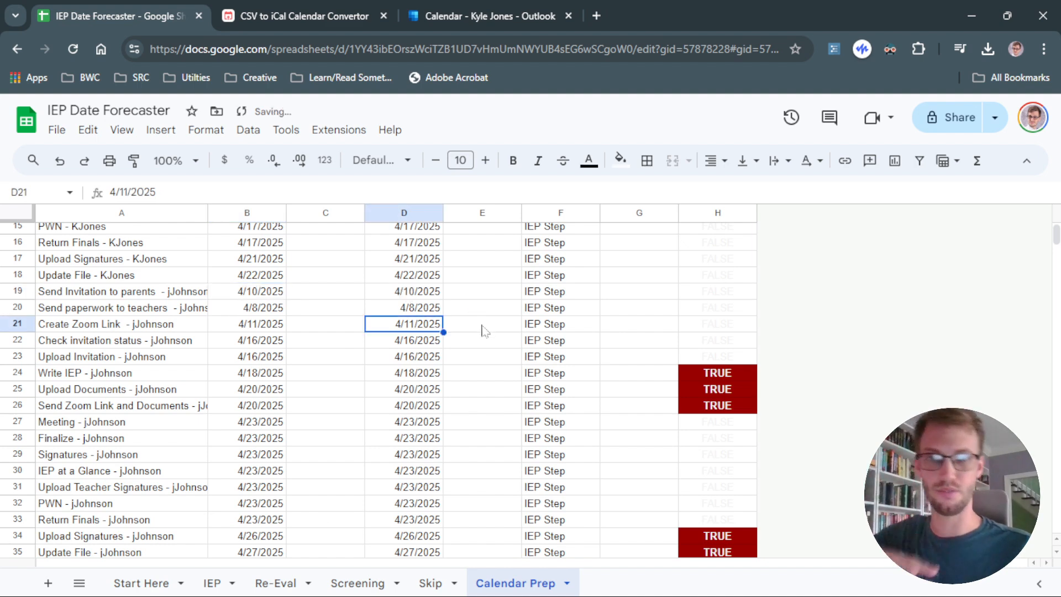
scroll(482, 330, up, 5)
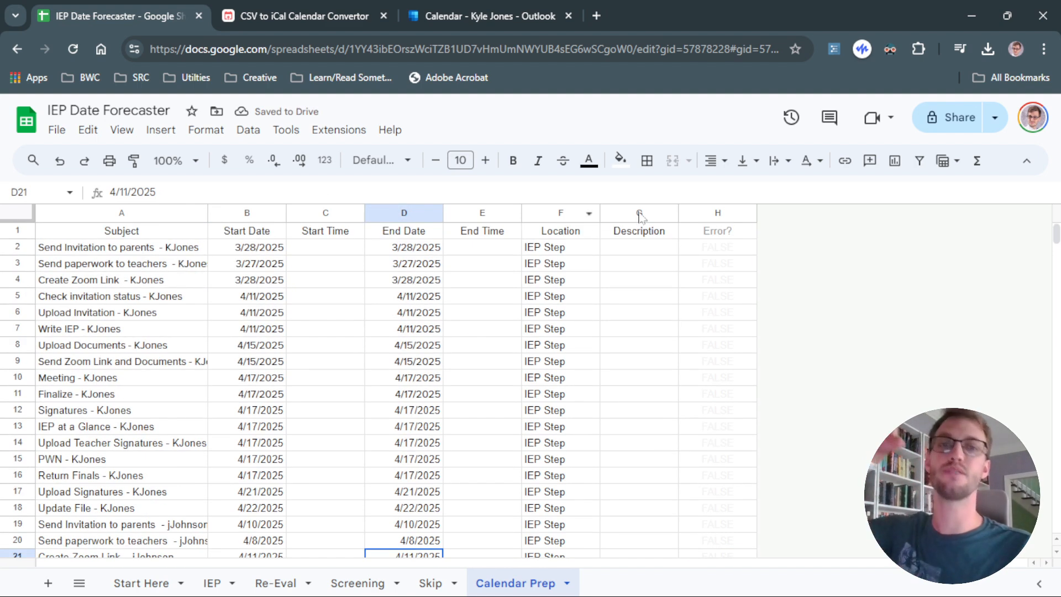
click(702, 212)
click(80, 277)
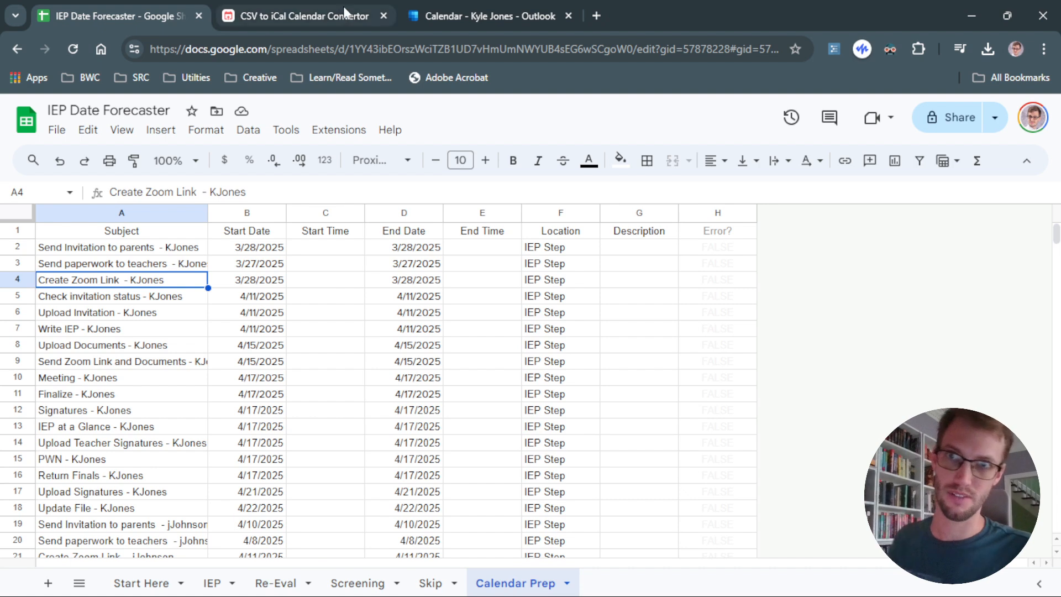
Close the Add calendar dialog in Outlook and review the imported IEP Step events in the calendar results.
click(488, 8)
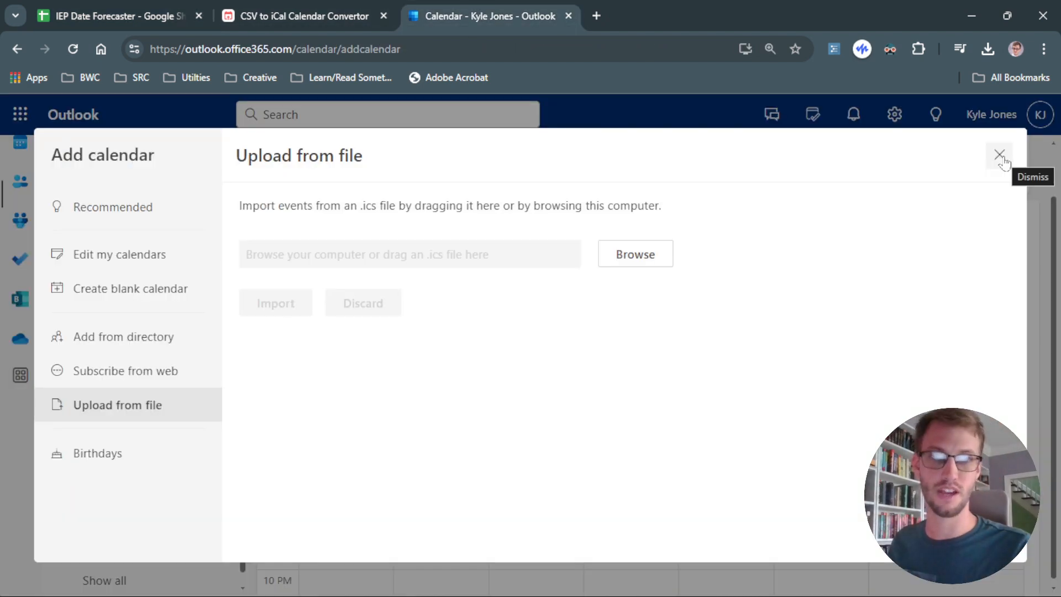
click(1000, 155)
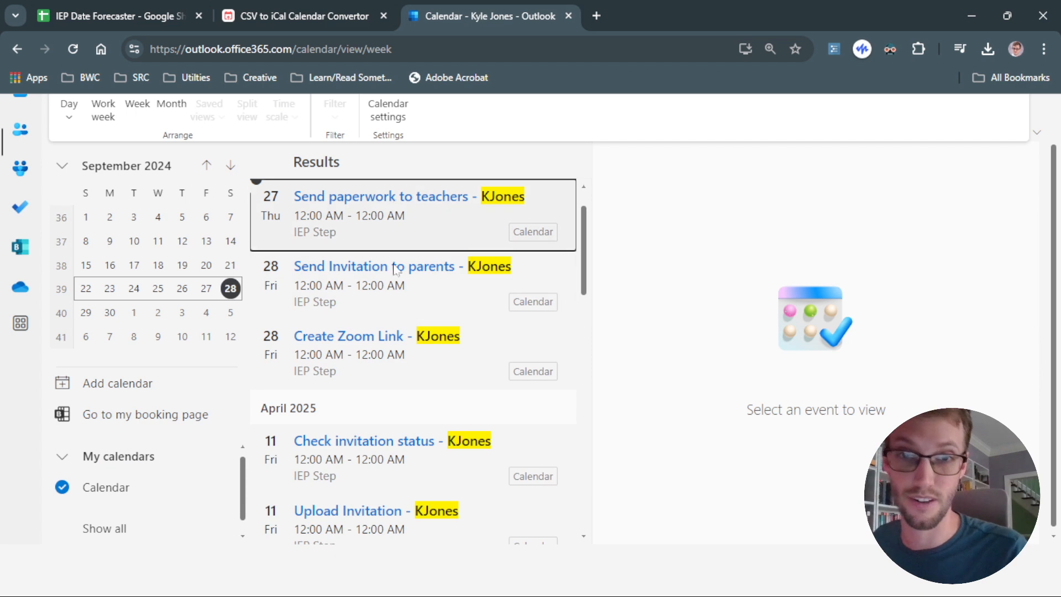
scroll(404, 401, down, 15)
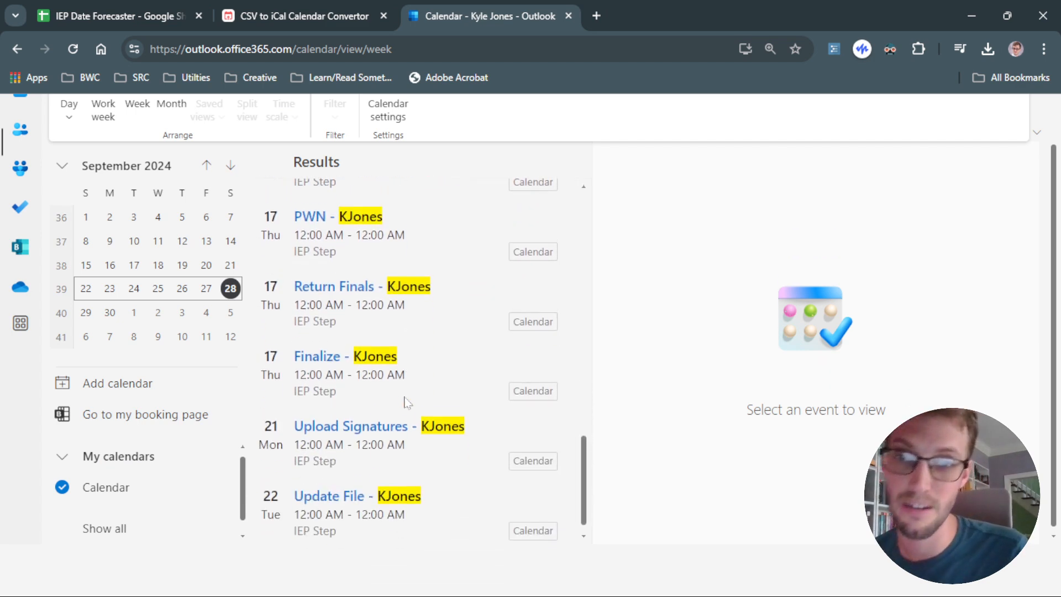
scroll(405, 405, up, 10)
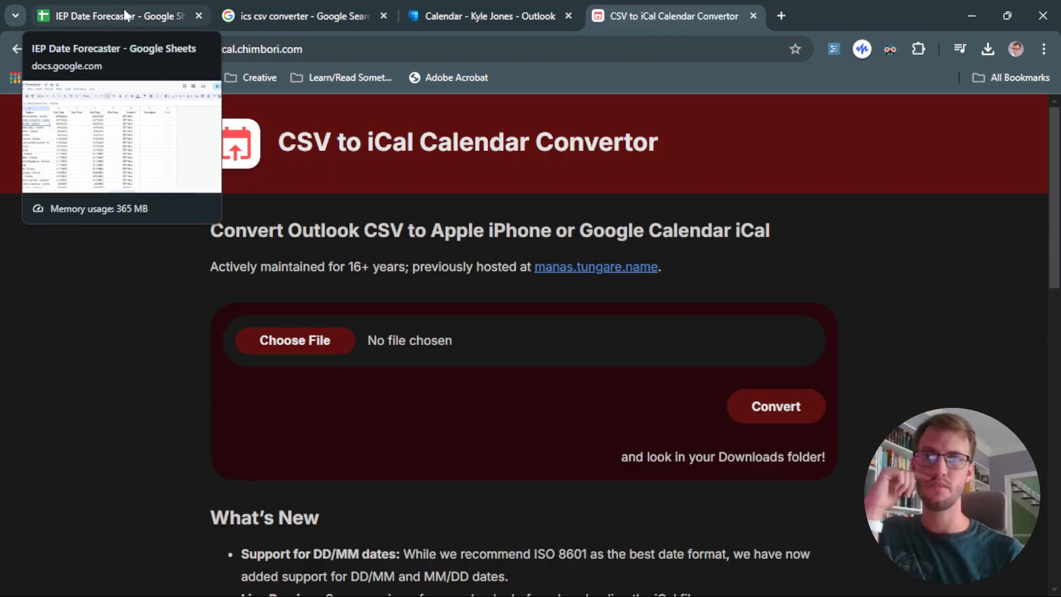
Return to the spreadsheet's IEP sheet and enter a start time of 7:00 for the first task.
click(125, 15)
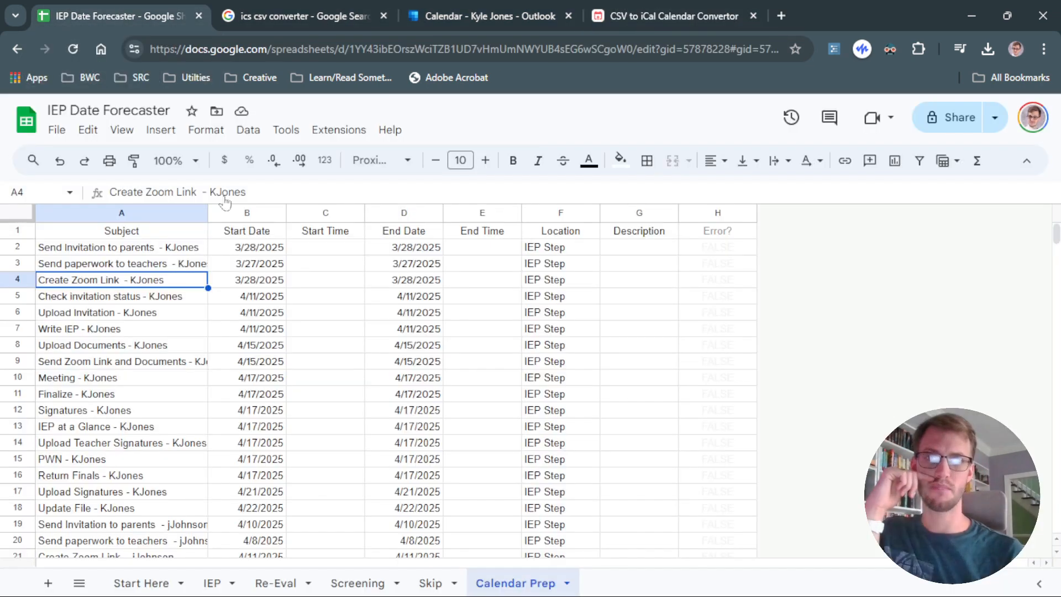
click(338, 249)
click(210, 586)
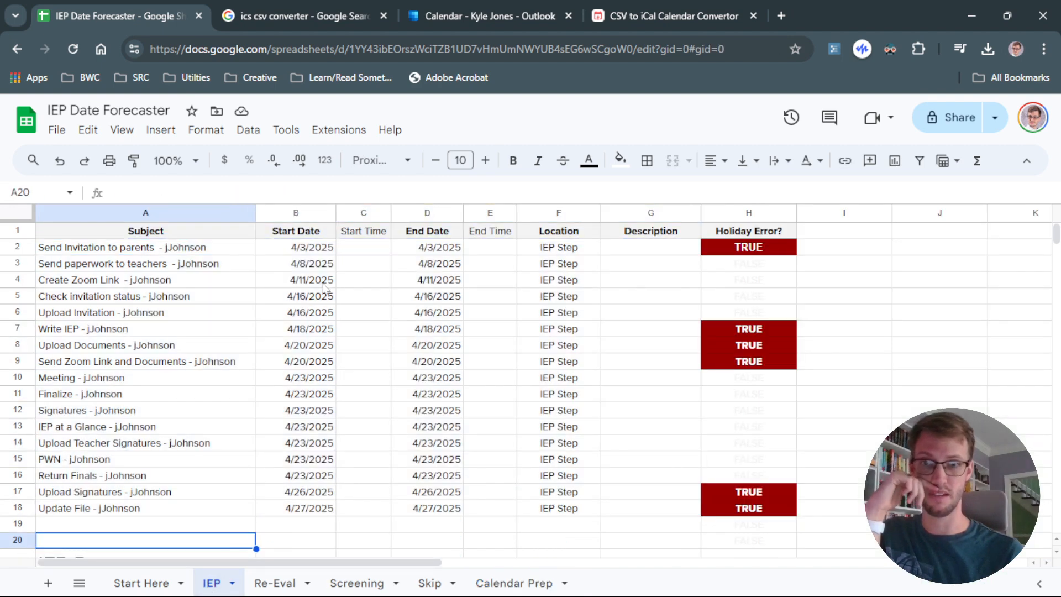
click(372, 252)
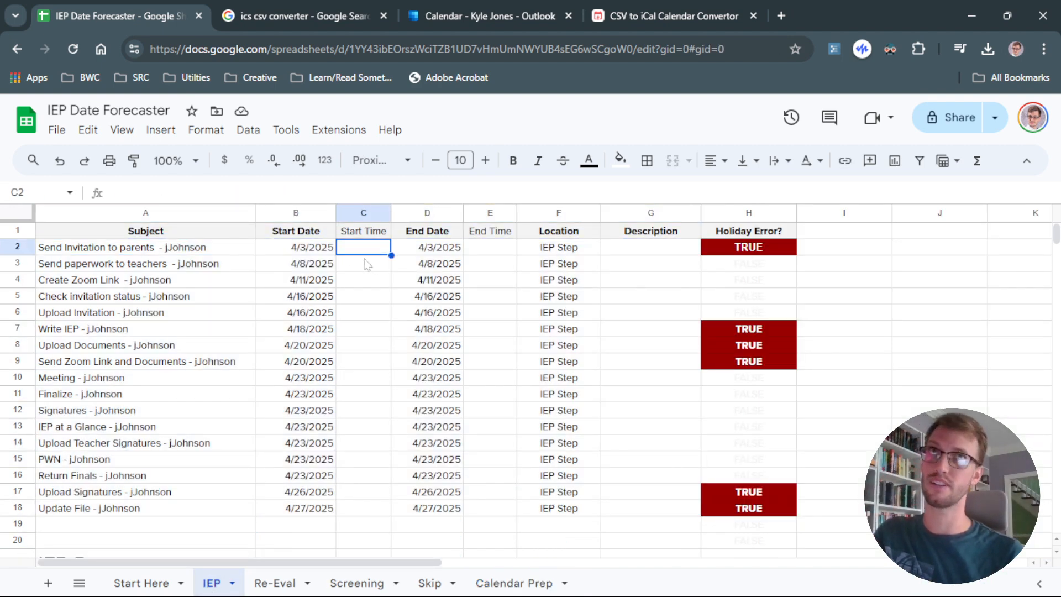
text(7:00)
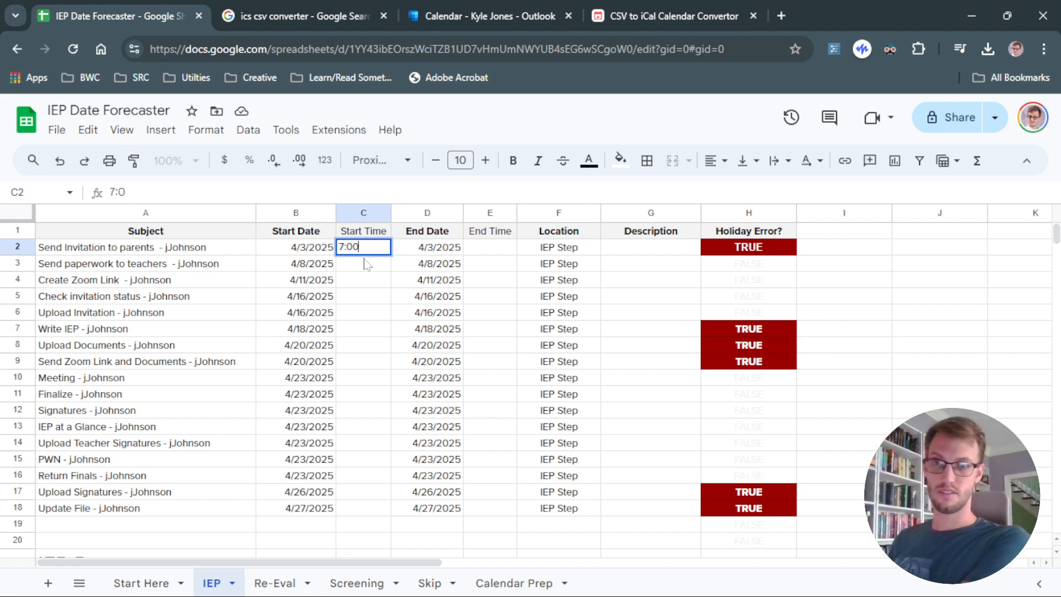
key(Return)
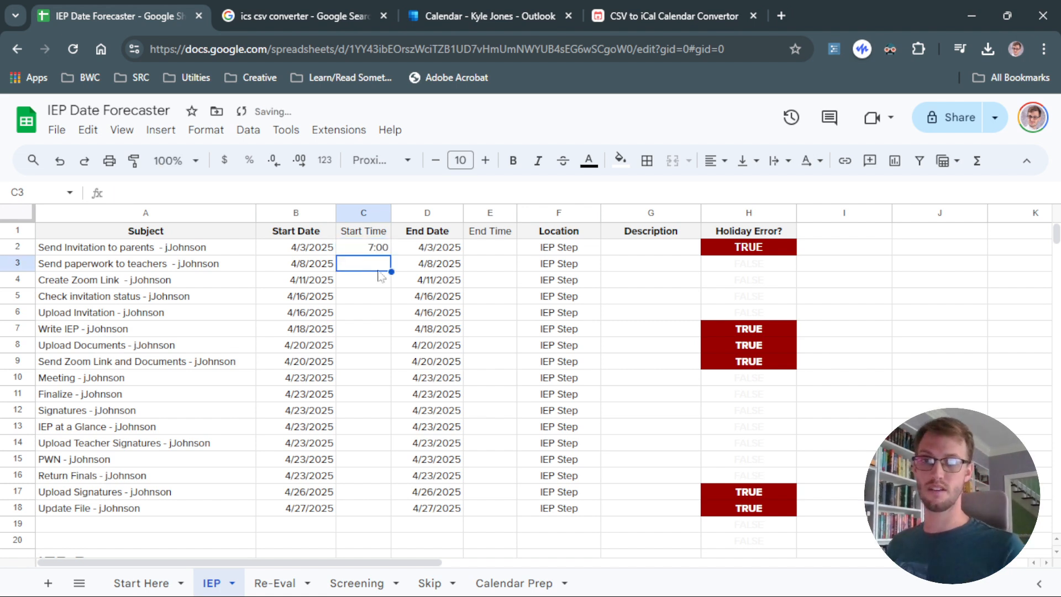
click(495, 251)
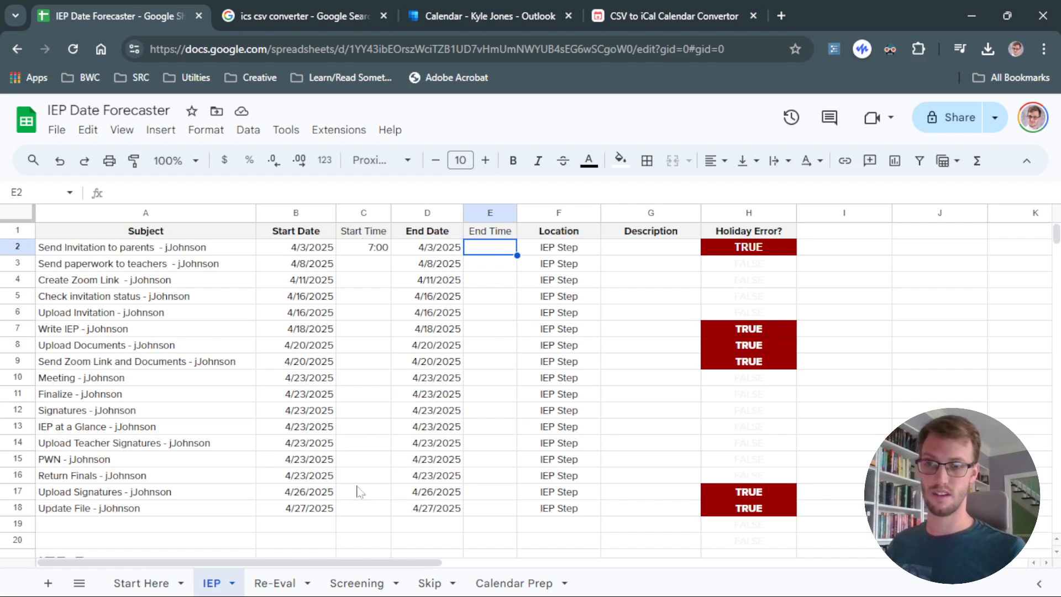
click(371, 509)
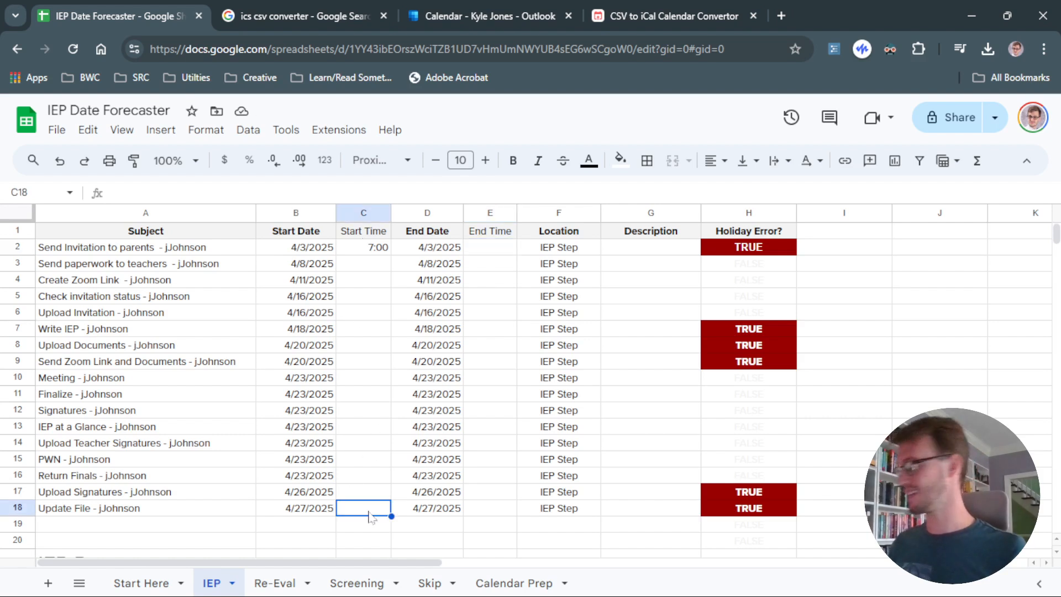
Set the Update File task's start time to 15:00, then fill the 7:00 start time and the end-time formula down the other task rows.
text(15:00)
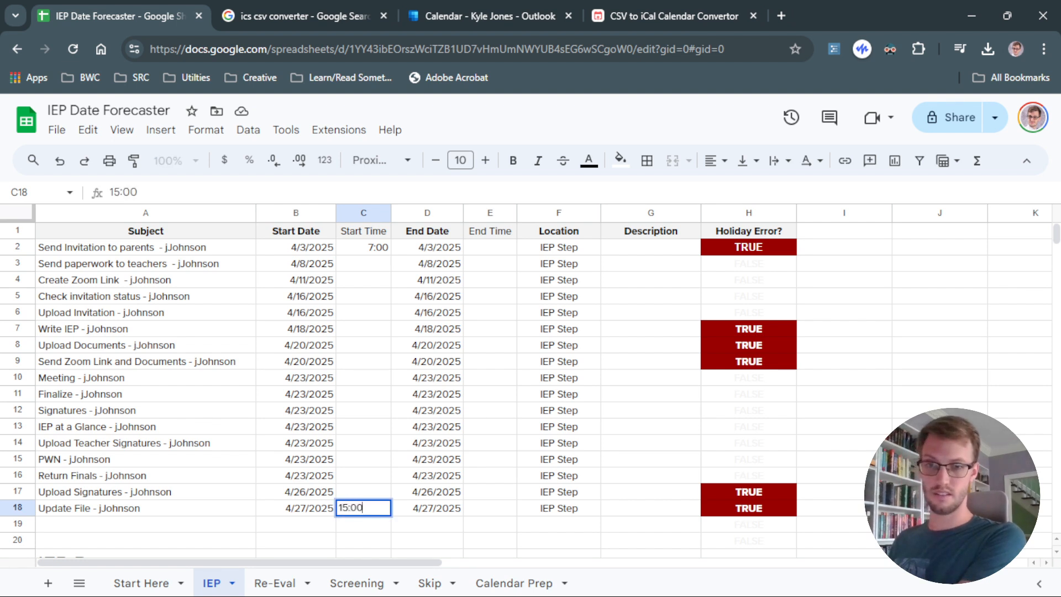
key(Return)
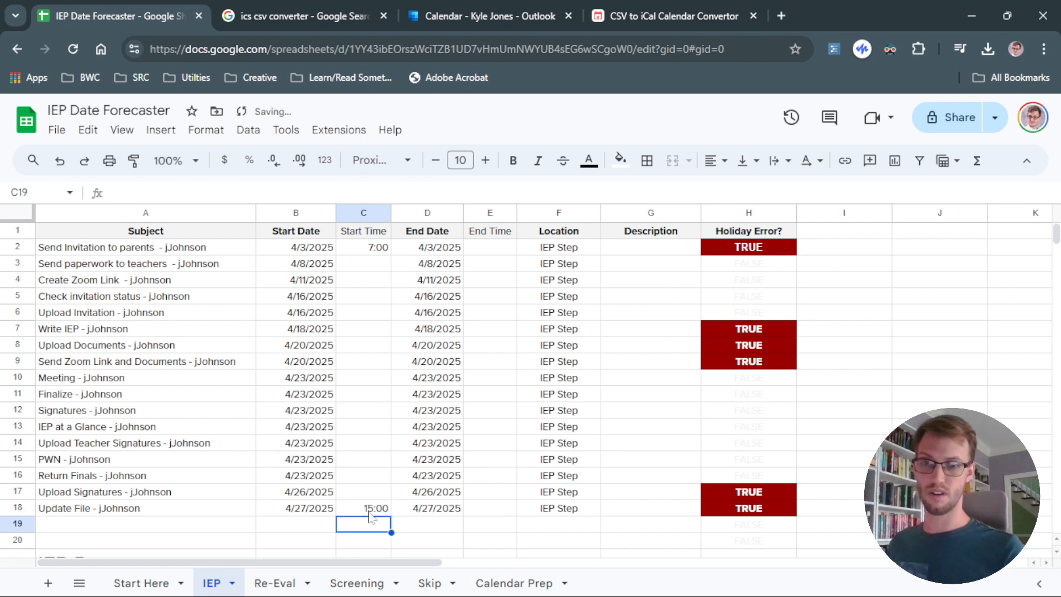
click(369, 513)
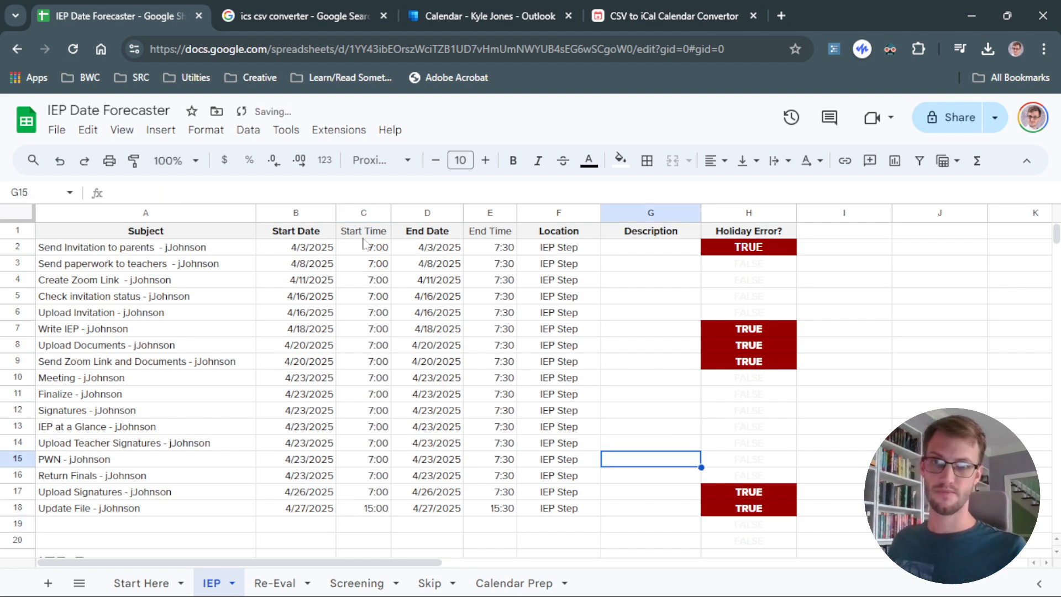
drag(363, 246, 377, 504)
click(490, 286)
drag(499, 251, 507, 461)
click(508, 496)
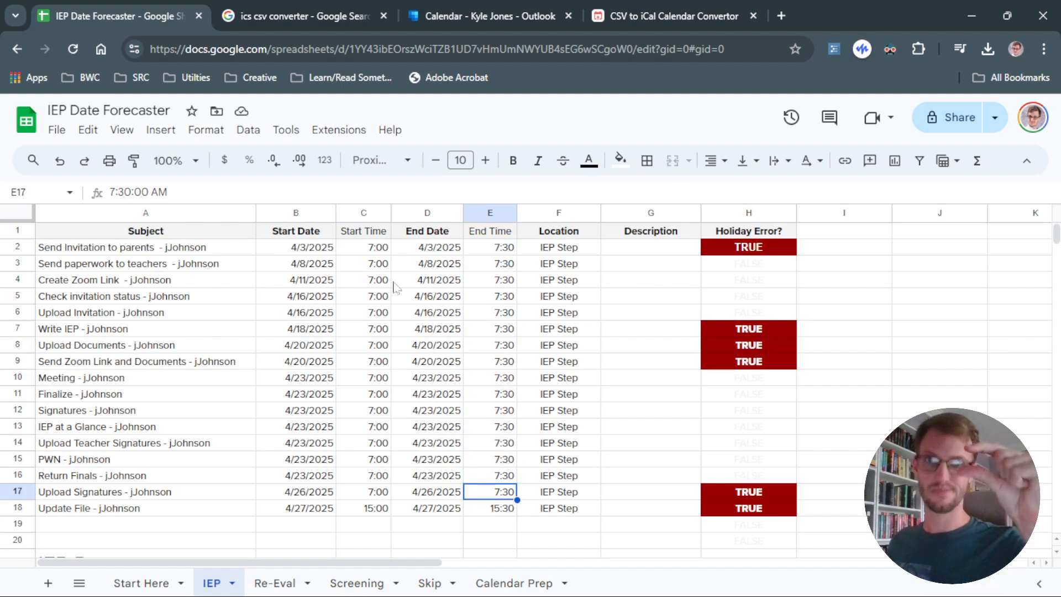
Switch to the Outlook calendar to view the imported events, then return to the IEP sheet.
click(441, 16)
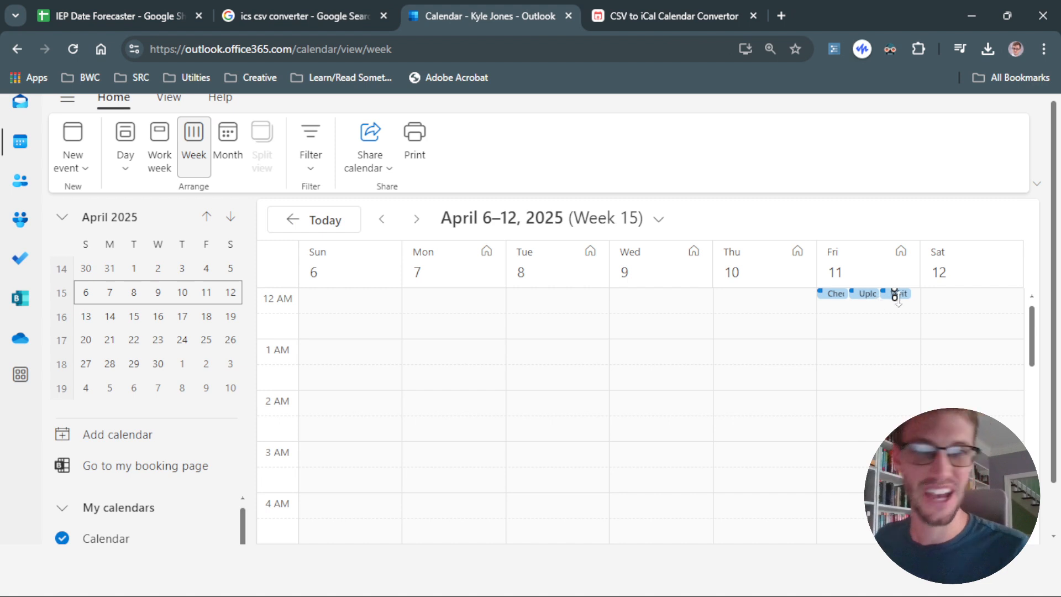
click(110, 17)
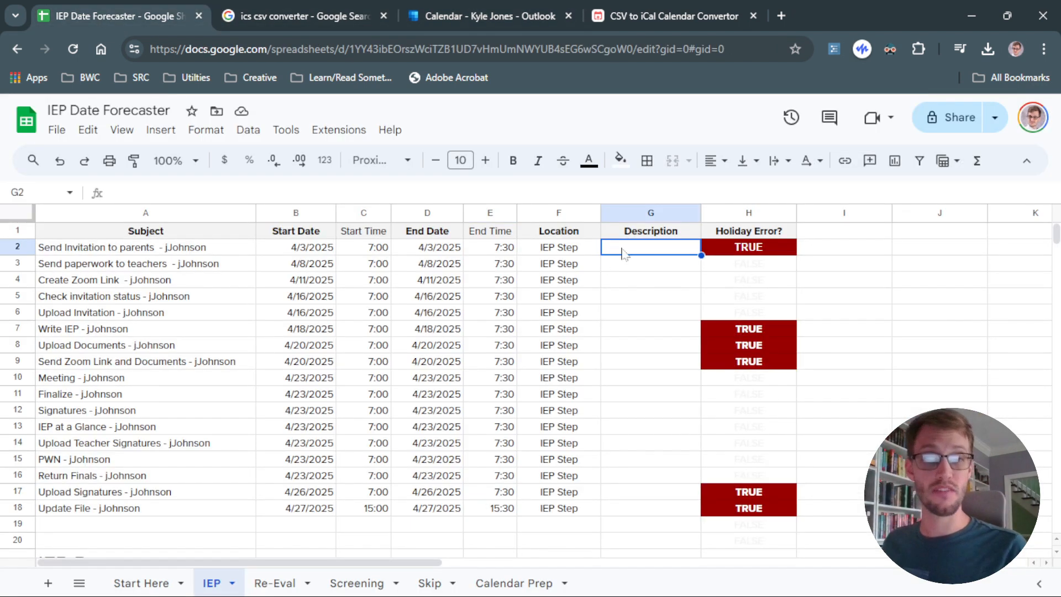
double_click(646, 252)
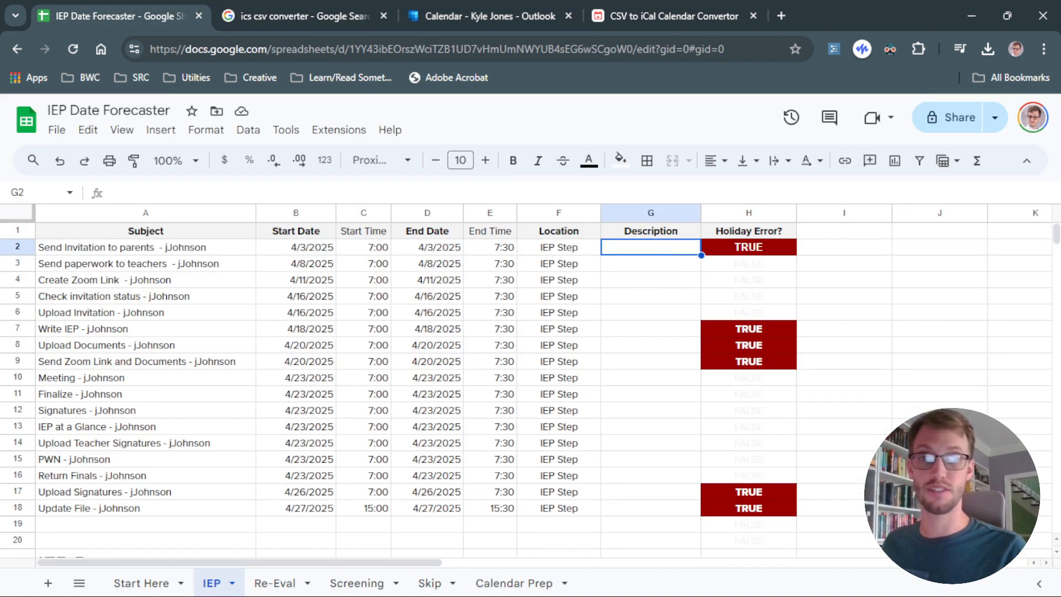
click(697, 278)
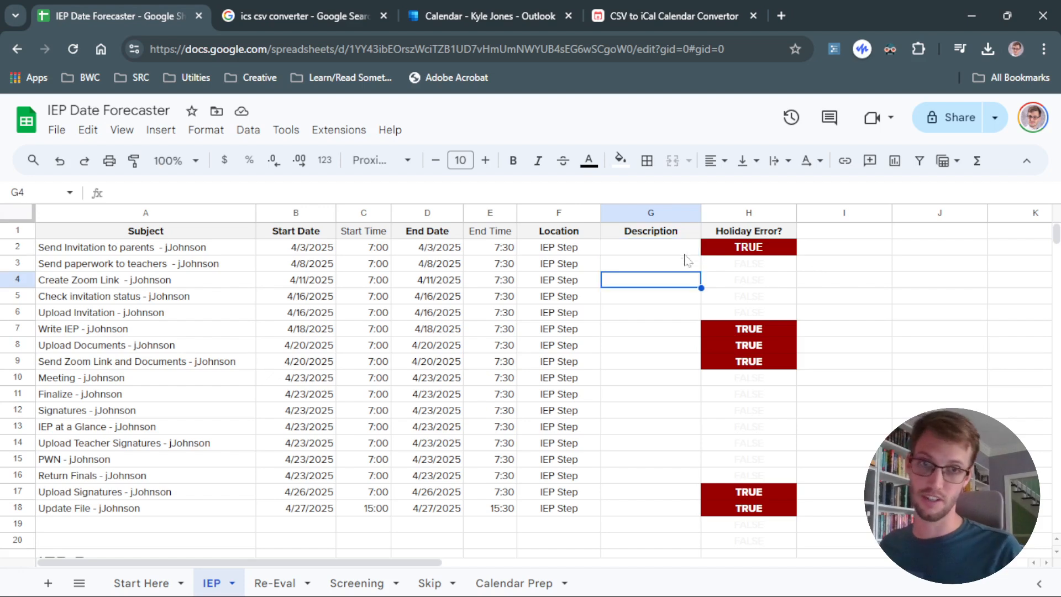
click(682, 253)
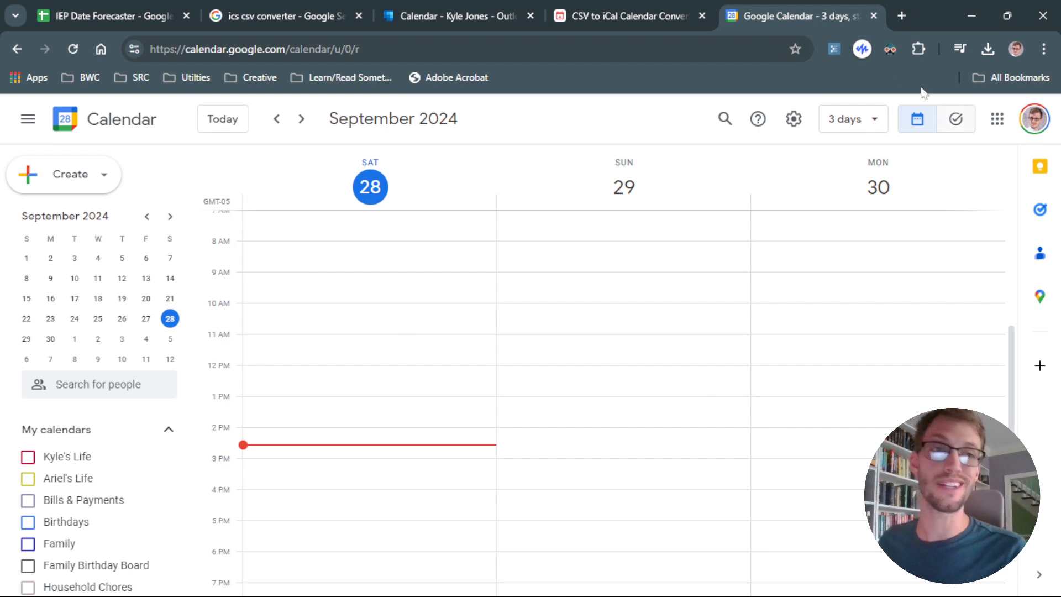
Open Google Calendar's import settings and select IEP Date Forecaster - Calendar Prep.csv as the file to import.
click(794, 120)
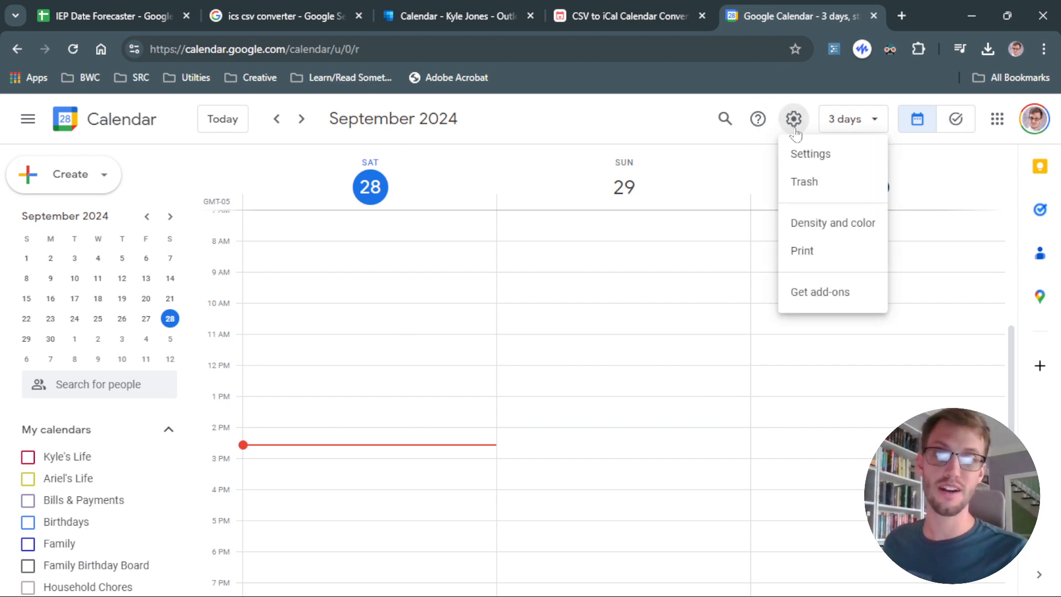
click(807, 153)
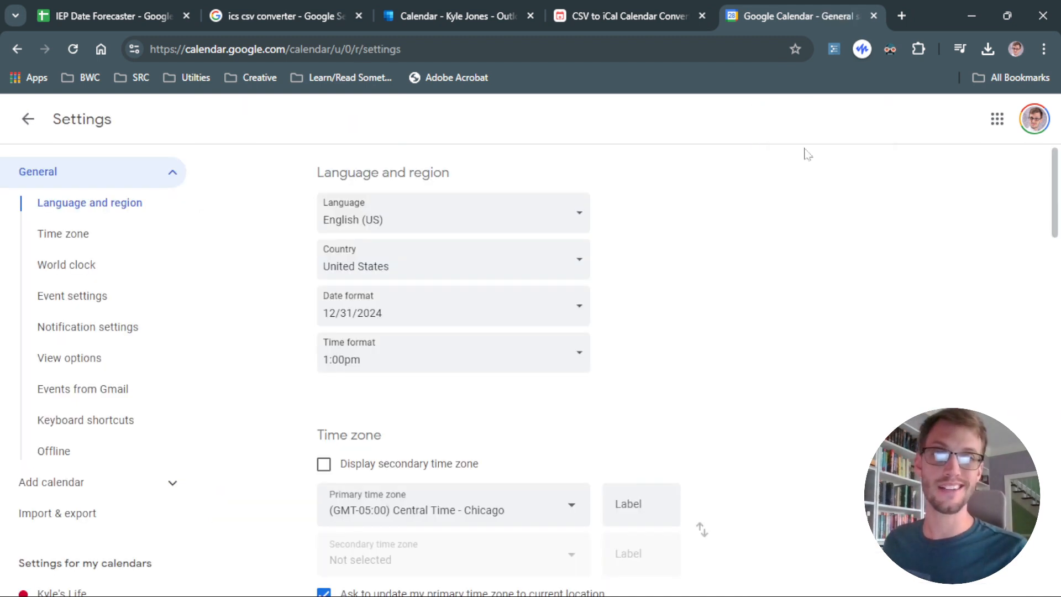
click(171, 171)
click(40, 236)
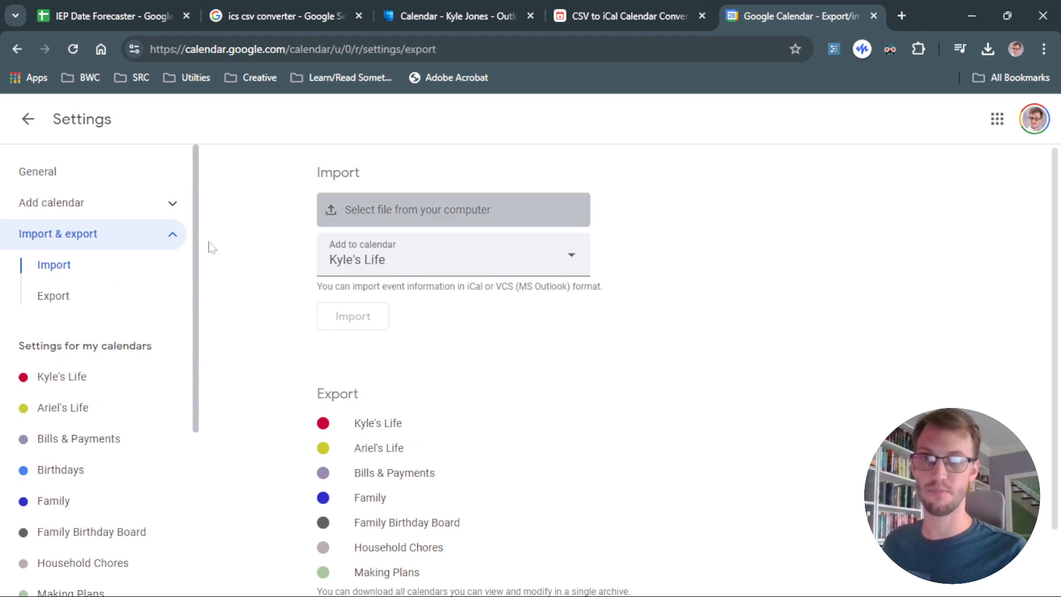
drag(392, 221, 389, 224)
click(448, 209)
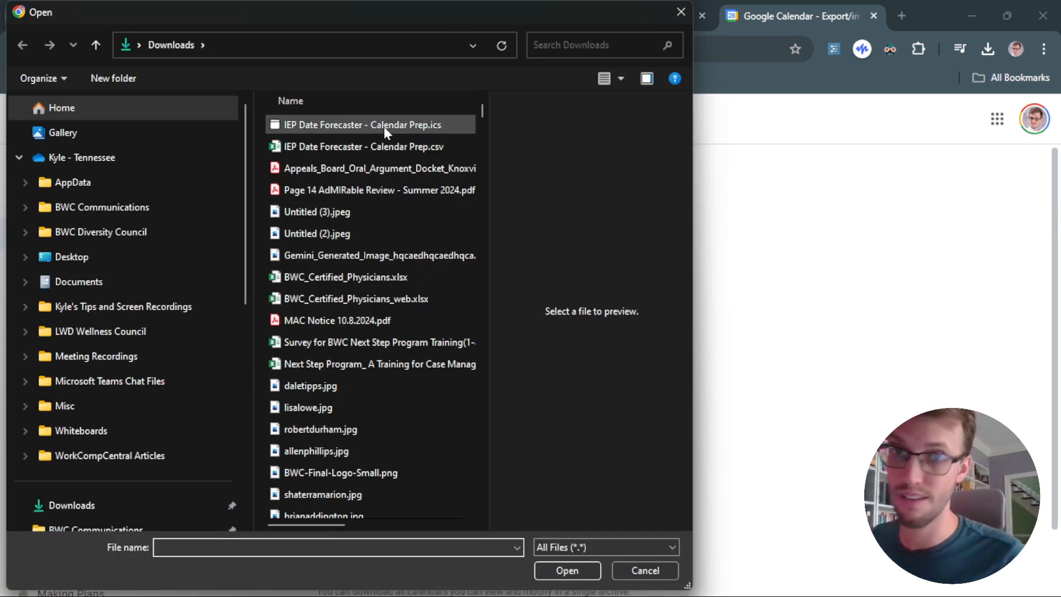
click(440, 148)
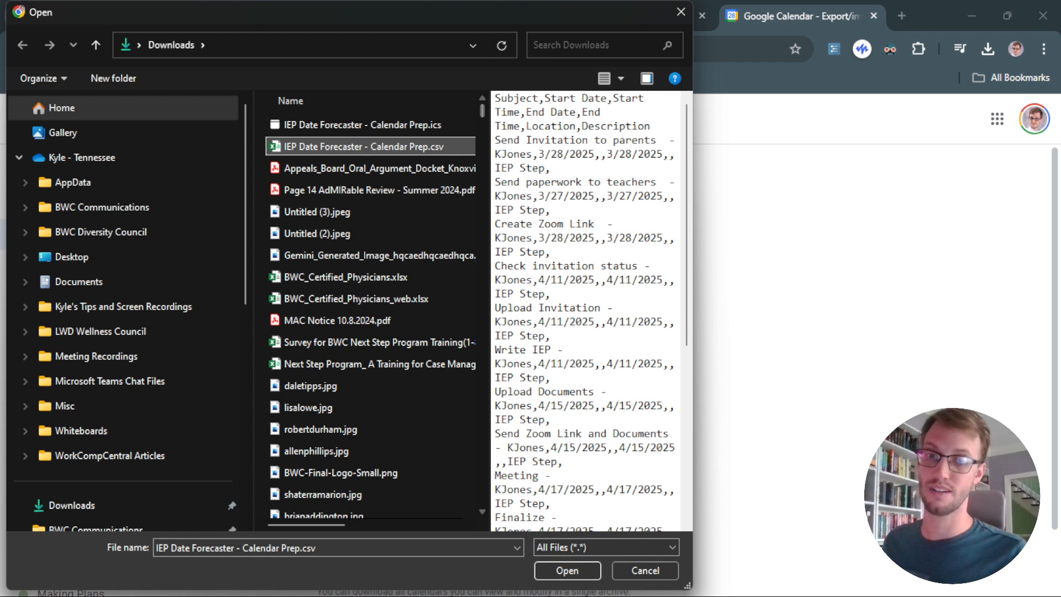
click(567, 571)
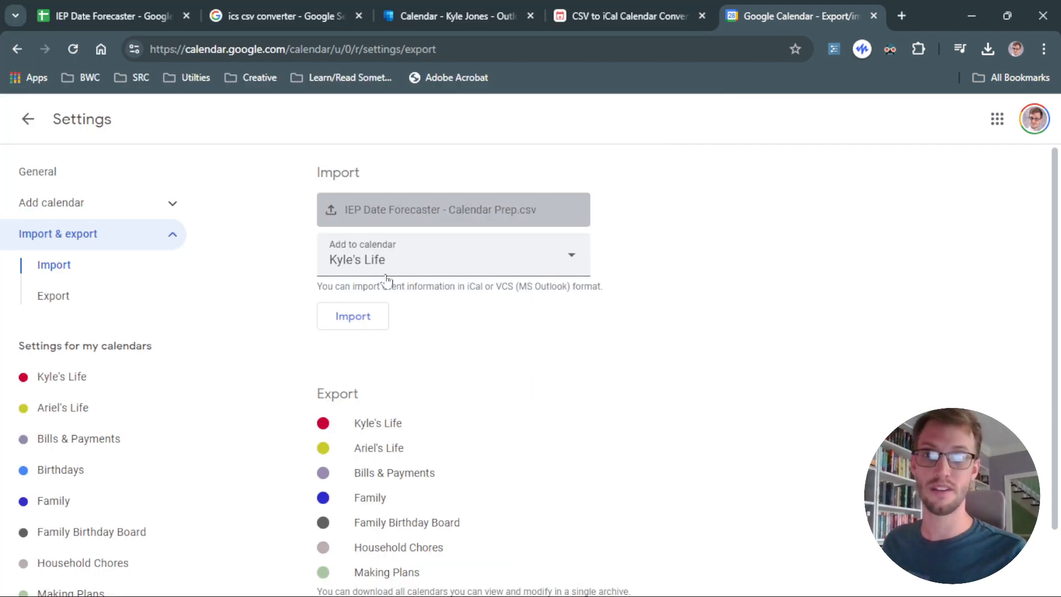
click(401, 268)
click(405, 269)
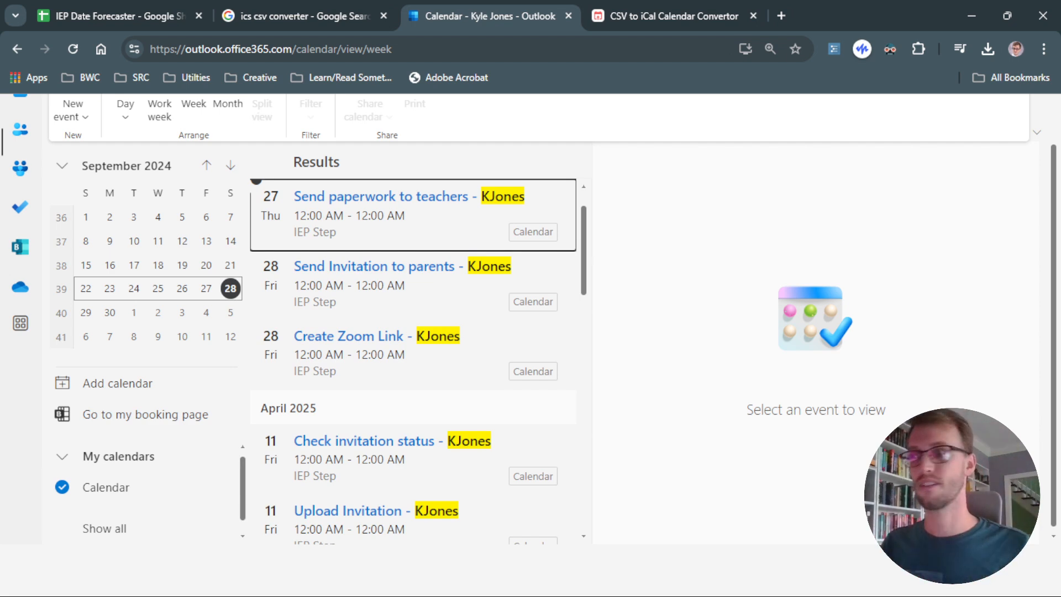
Return to the IEP sheet and review the task start and end times and the IEP Dates day differences.
click(97, 15)
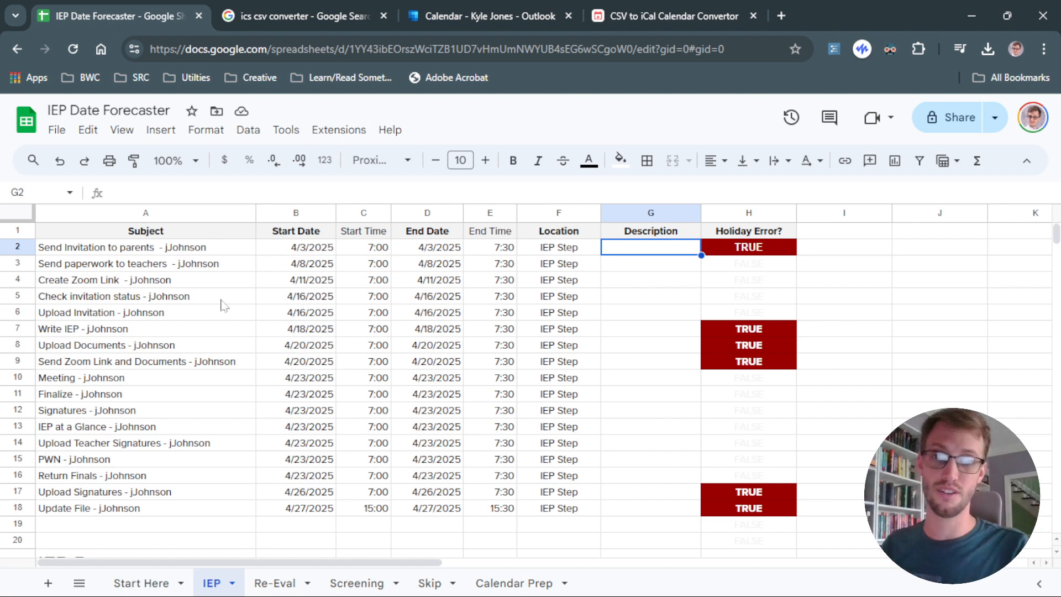
scroll(409, 469, down, 5)
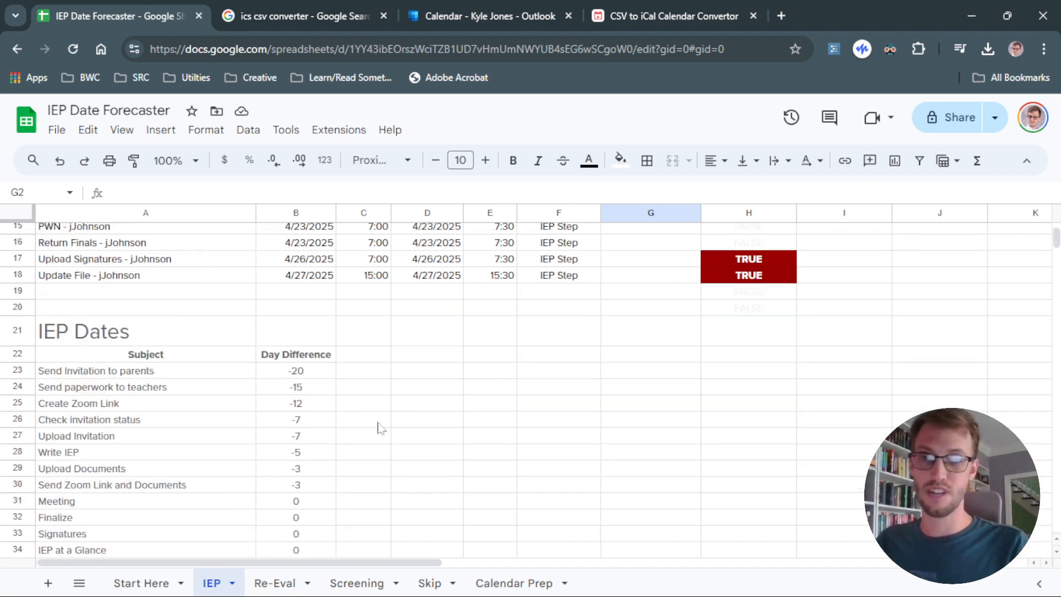
click(365, 372)
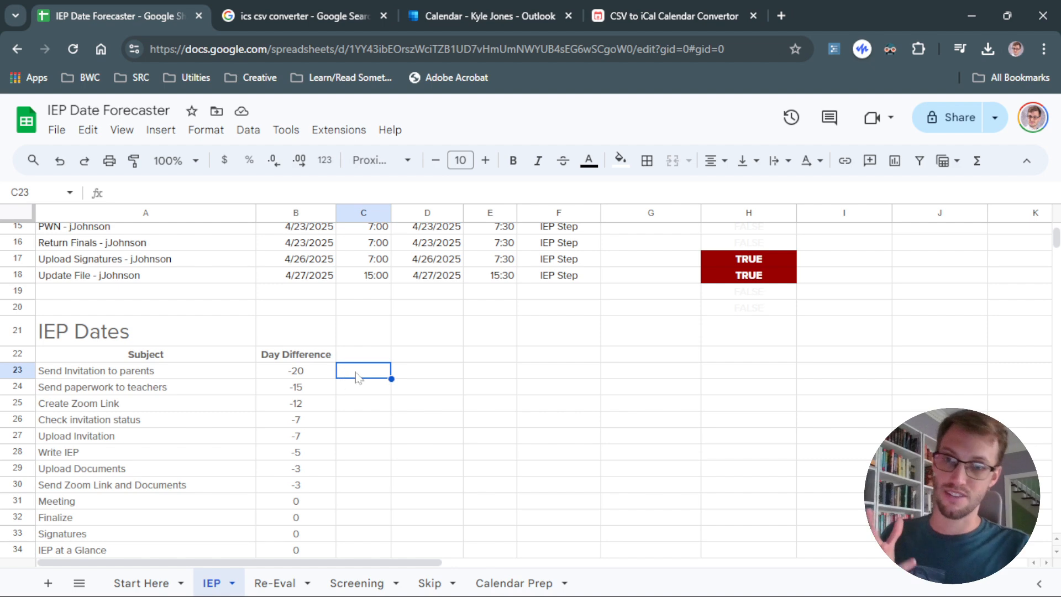
scroll(347, 381, up, 5)
scroll(346, 402, down, 5)
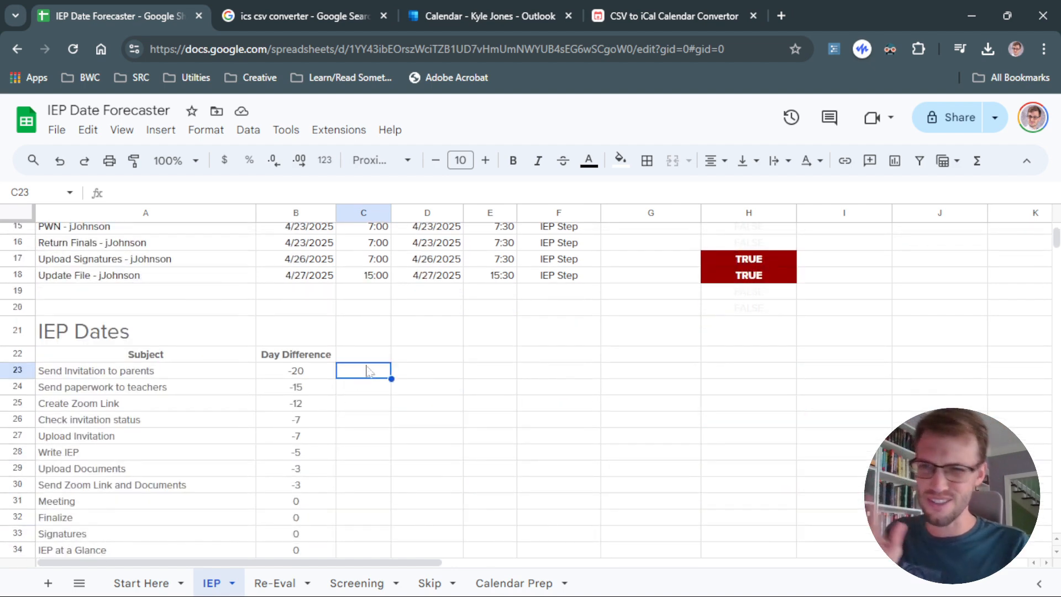
click(363, 393)
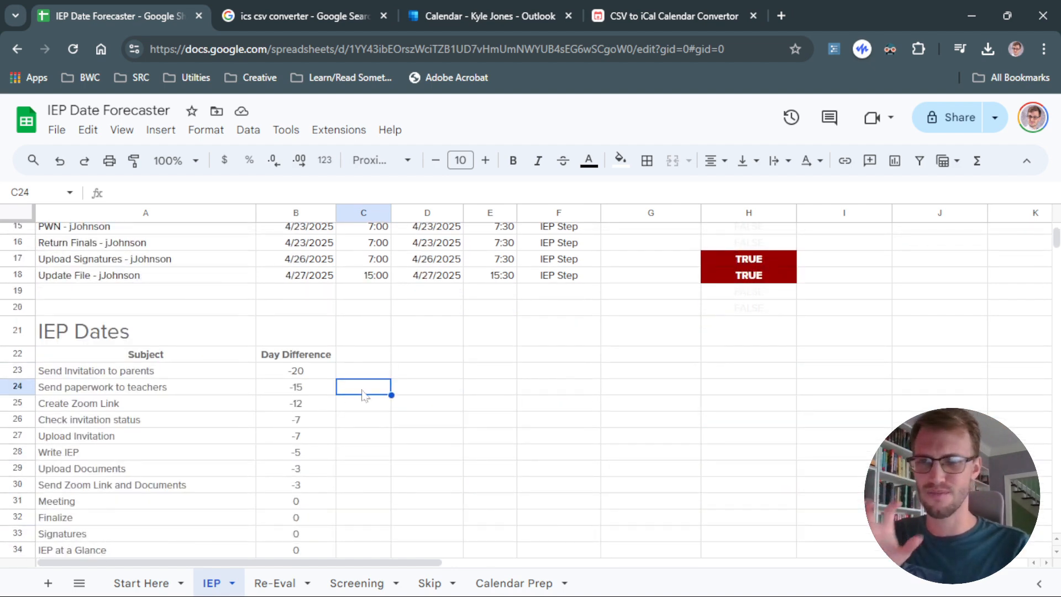
click(368, 374)
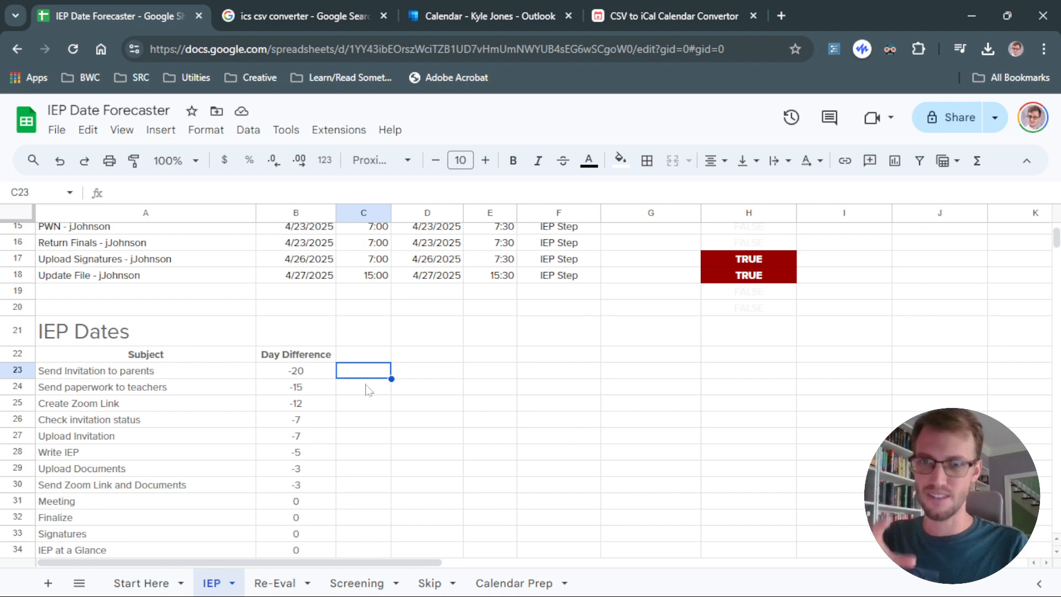
scroll(367, 386, up, 5)
click(369, 252)
drag(365, 320, 369, 405)
click(367, 302)
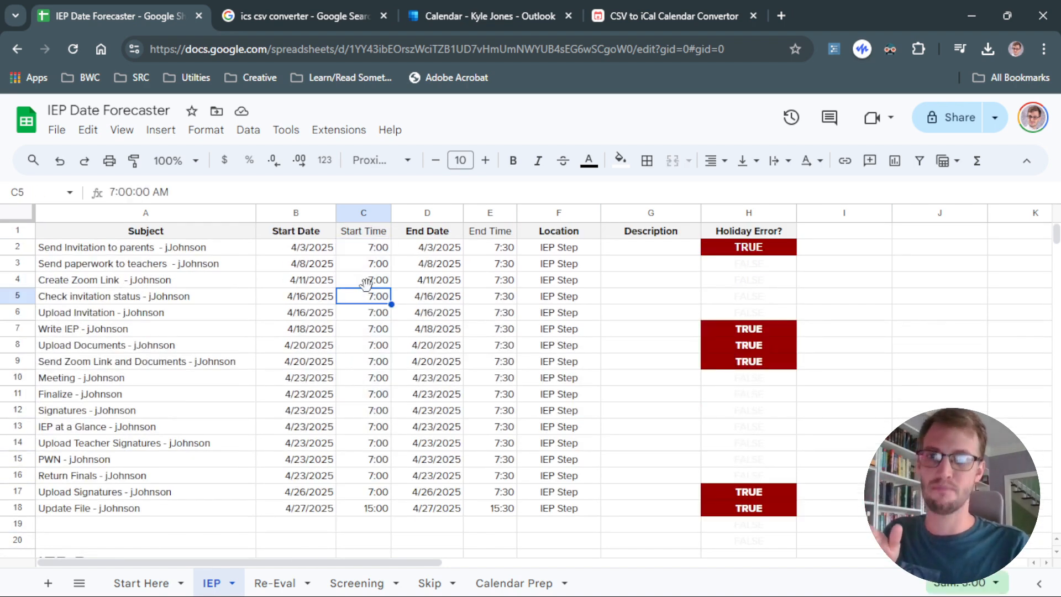
click(372, 269)
click(491, 268)
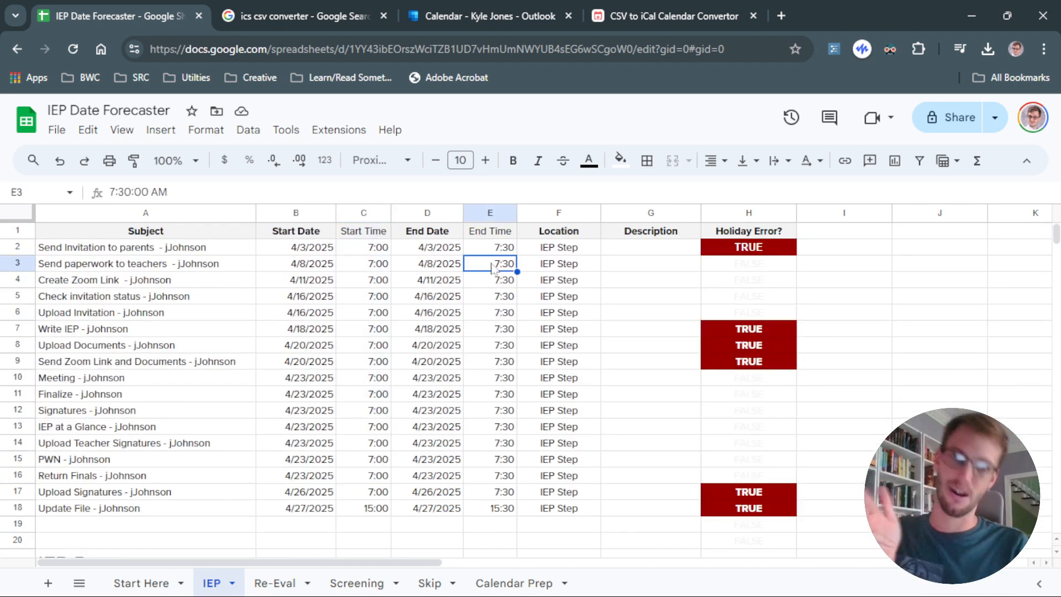
scroll(489, 293, down, 5)
click(367, 371)
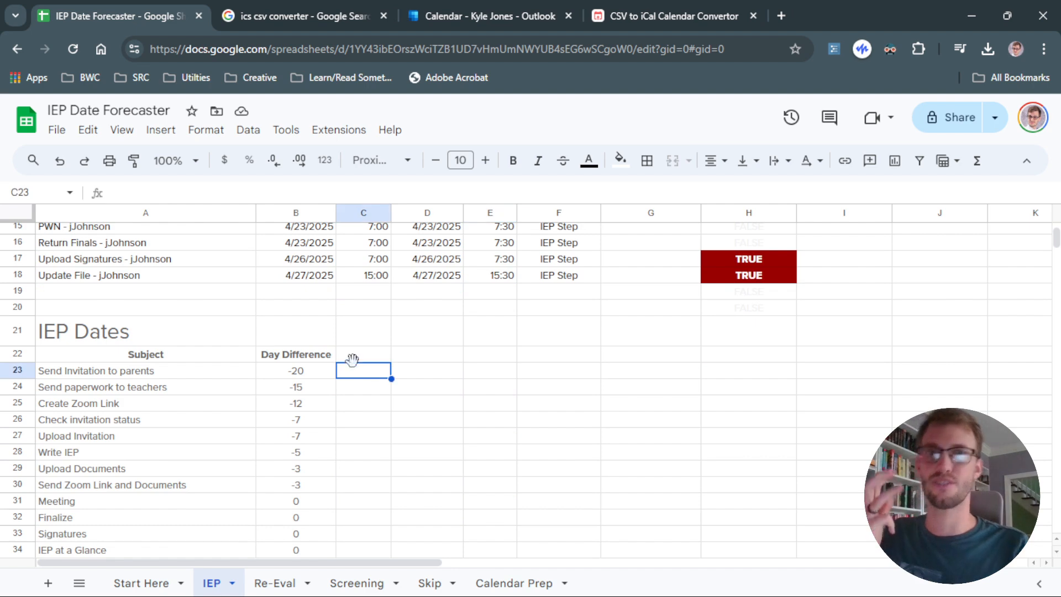